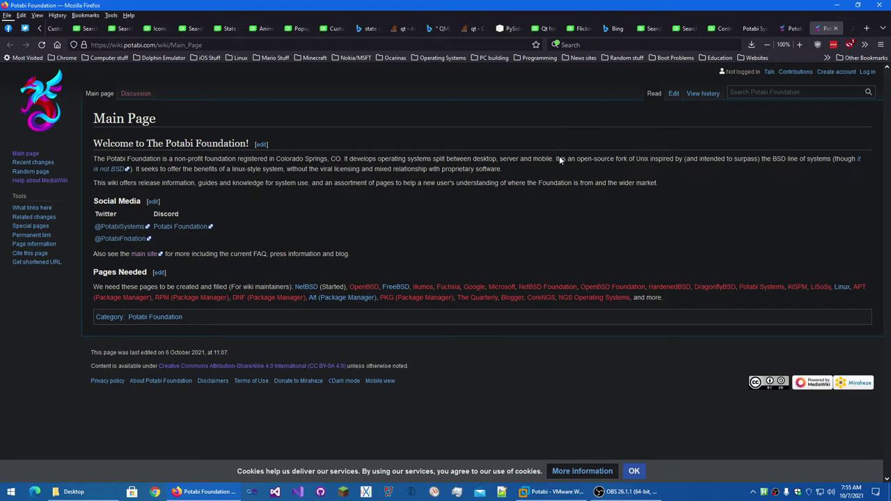
Highlight and clear the phrases about the open-source Unix fork, surpassing BSD, and Linux-style benefits.
left_click_drag(556, 159, 649, 158)
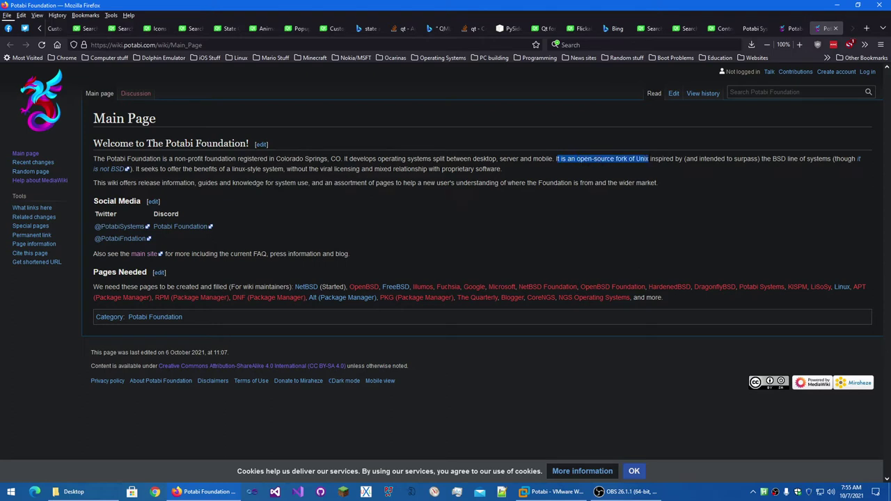
left_click(638, 168)
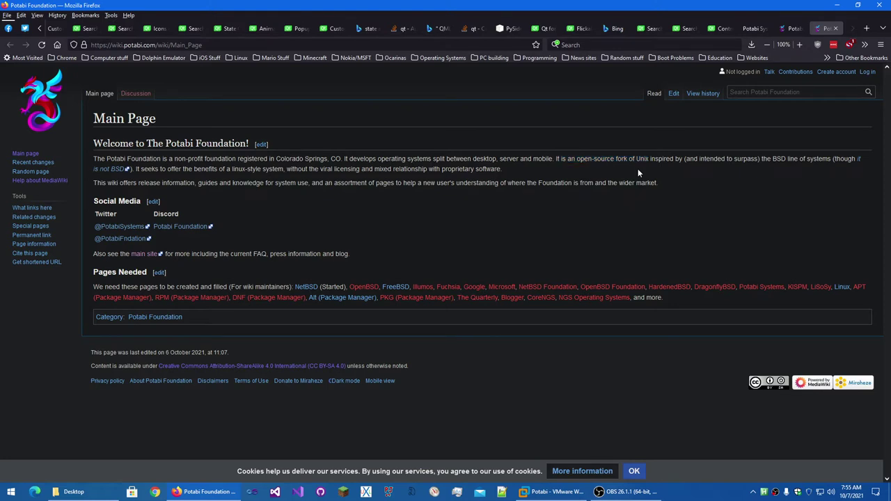
left_click_drag(650, 159, 775, 159)
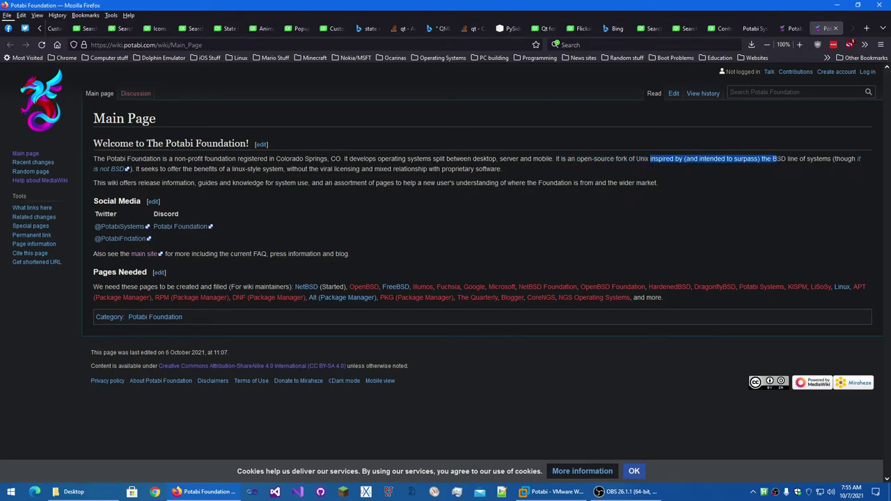
left_click(808, 178)
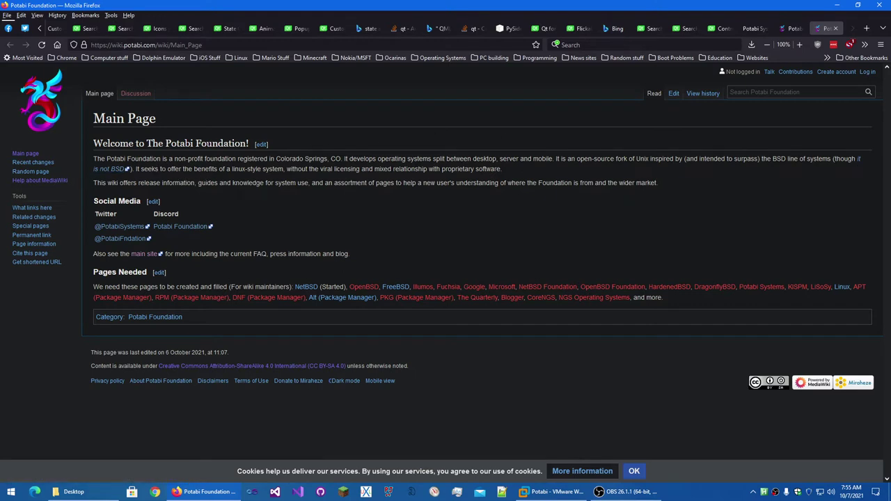
left_click_drag(169, 169, 267, 168)
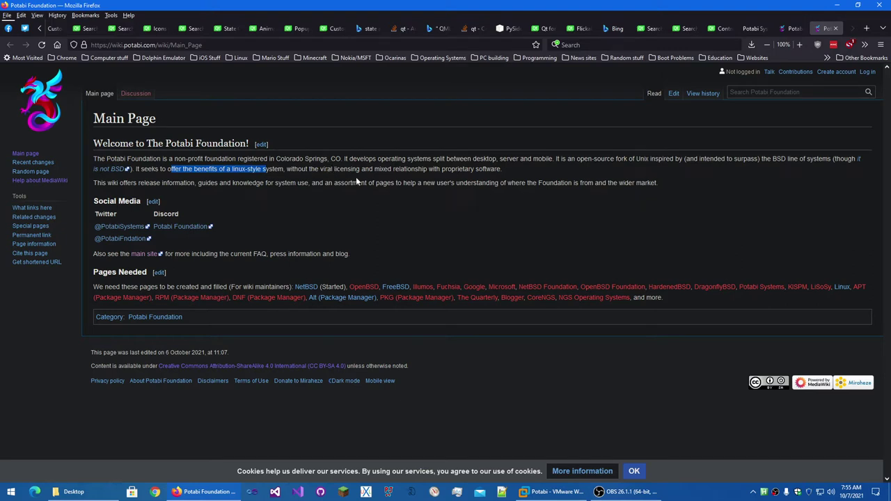
left_click(526, 174)
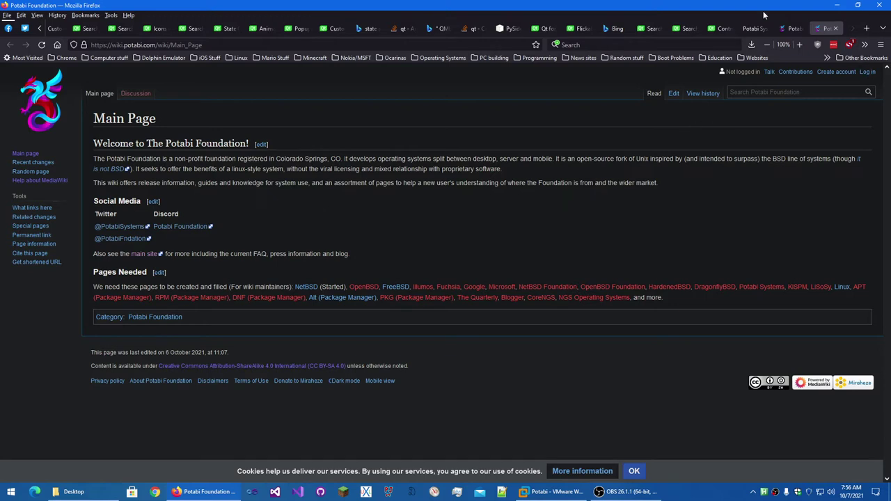
Switch to the B1.0A Release wiki page and briefly highlight the word CoreNGS.
left_click(799, 30)
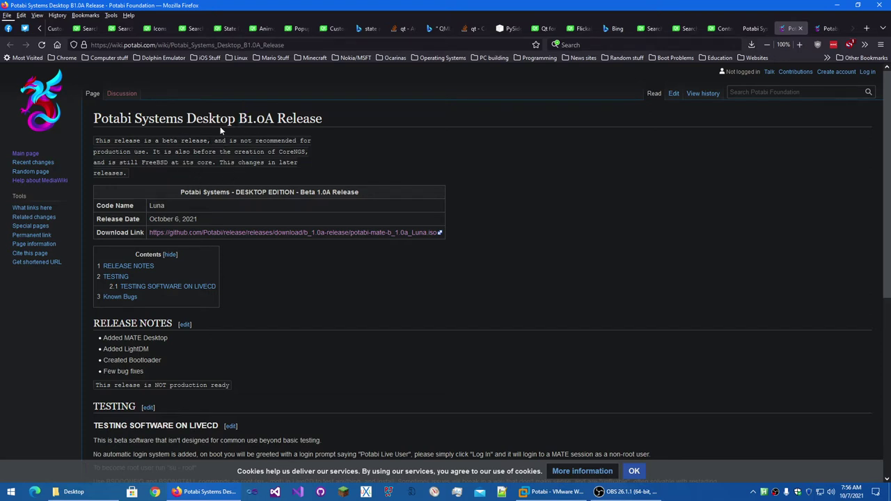
double_click(291, 152)
left_click(323, 174)
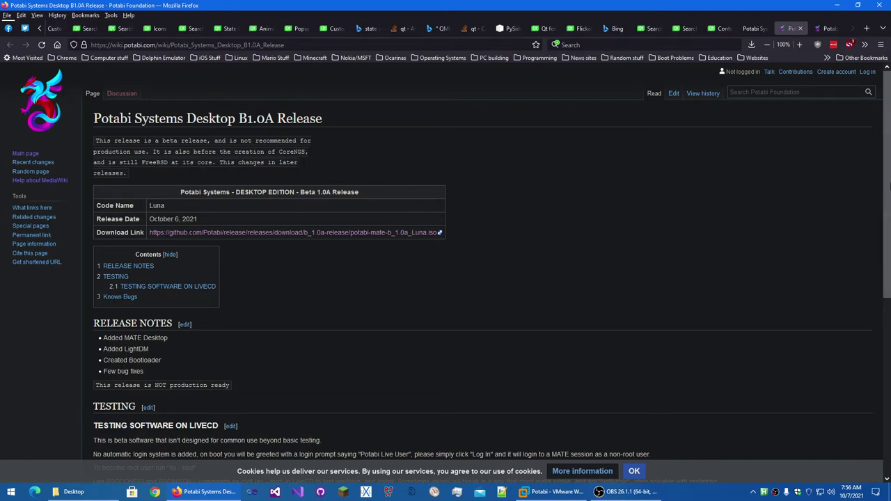
scroll(889, 157, "down", 1)
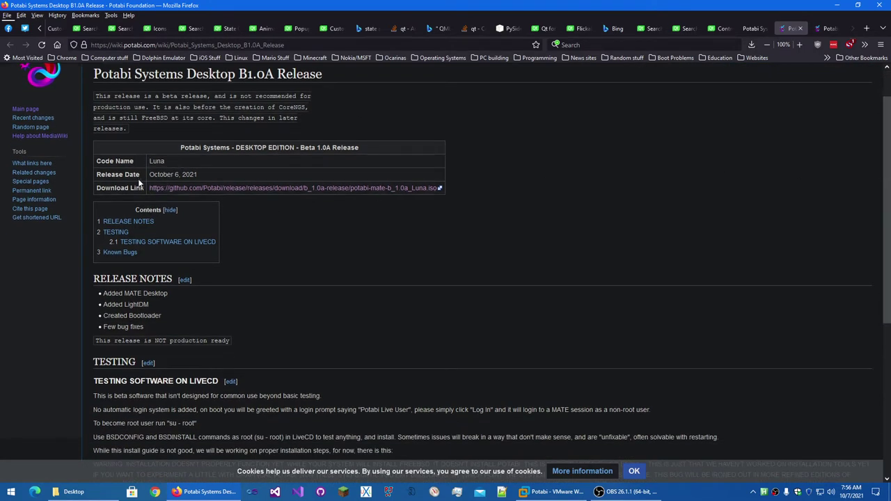
Check the current time and date in the taskbar clock flyout twice, dismissing it each time.
left_click(846, 495)
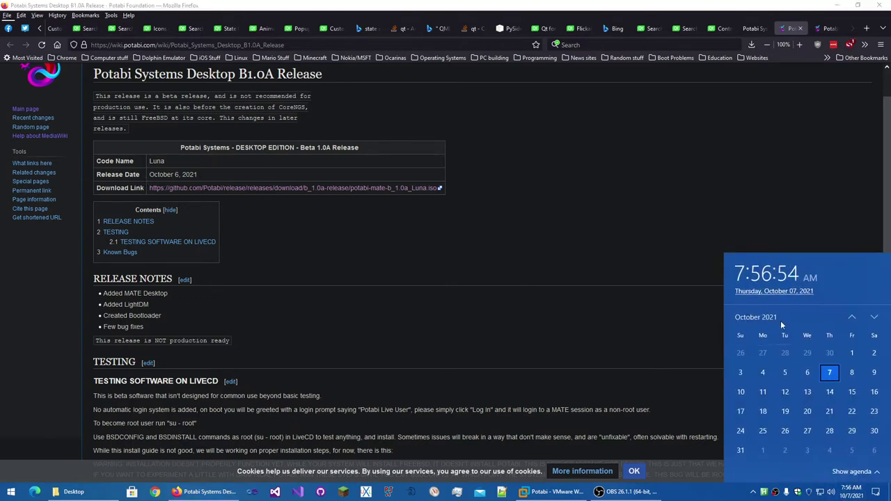
left_click(631, 260)
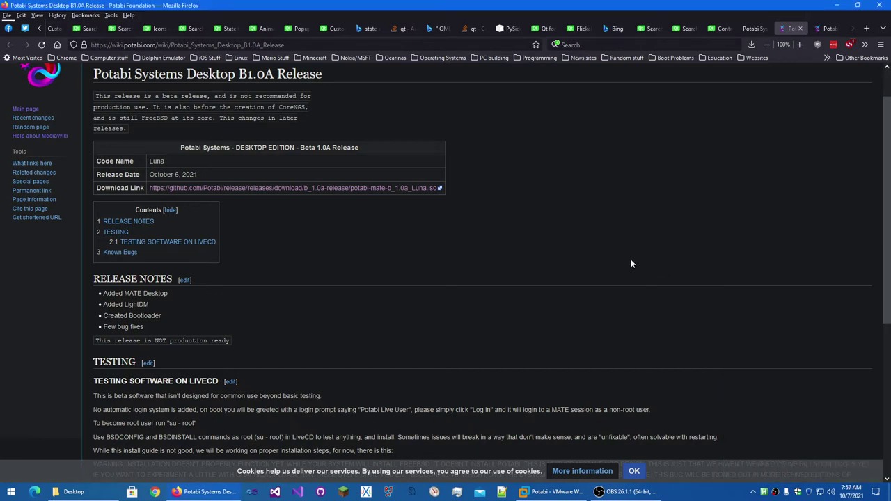
left_click(848, 493)
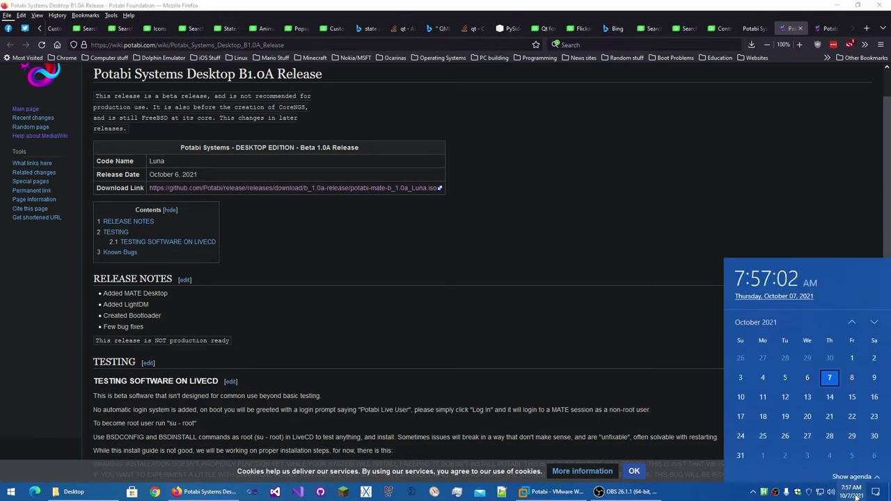
left_click(590, 319)
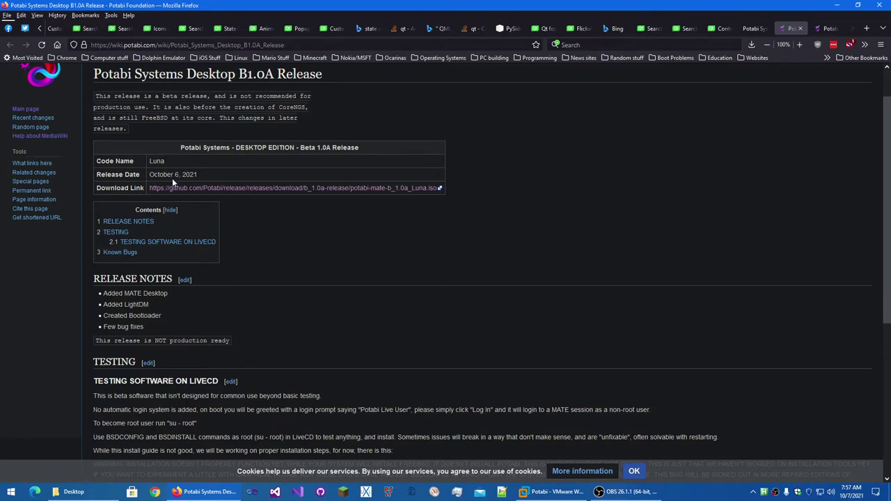
Scroll down the release page to the LiveCD testing steps and the Known Bugs list.
scroll(172, 178, "down", 3)
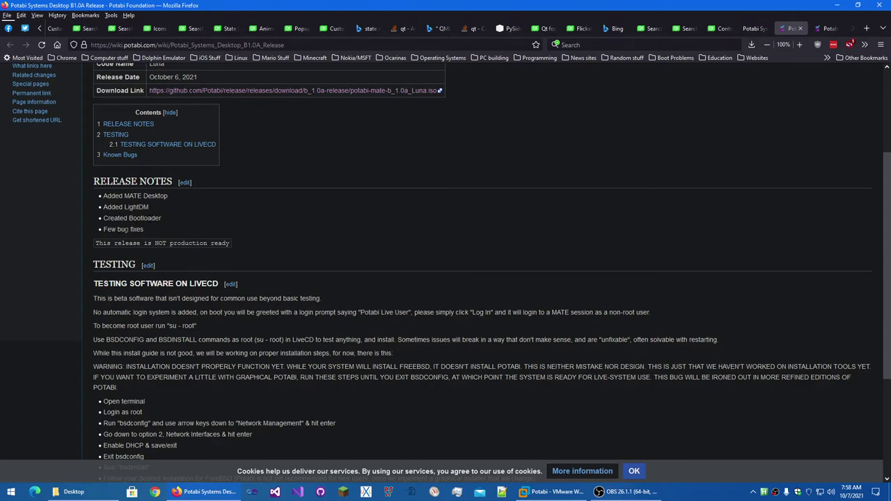
scroll(230, 215, "up", 3)
scroll(177, 138, "down", 6)
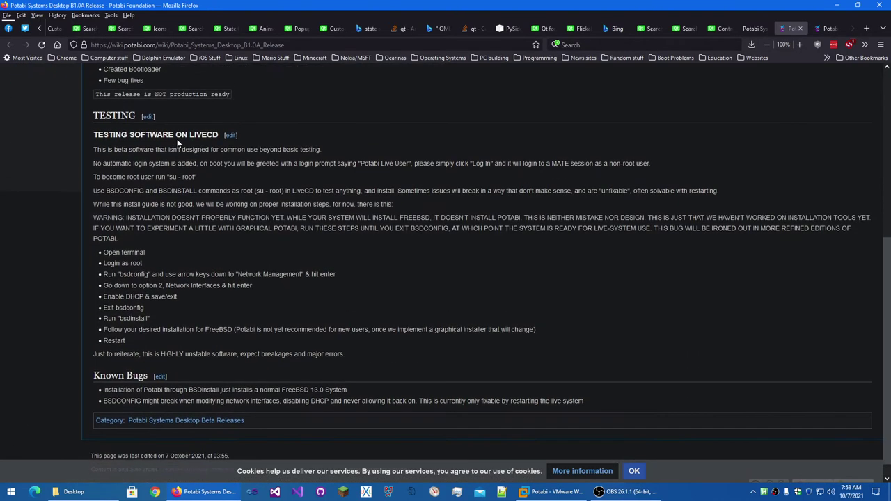
scroll(177, 139, "up", 1)
scroll(167, 142, "down", 2)
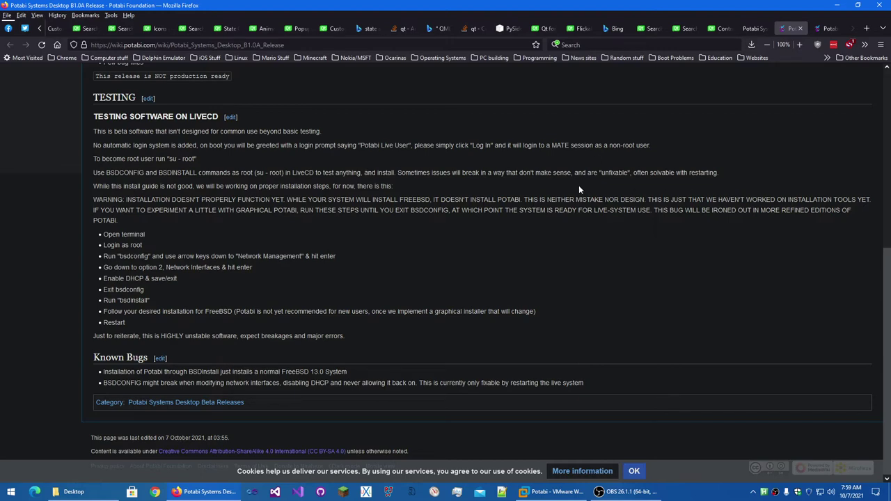
scroll(503, 192, "up", 1)
scroll(417, 202, "down", 1)
Highlight the Exit bsdconfig and bsdinstall-through-Restart steps, clear them, and scroll to the page top.
left_click_drag(103, 291, 149, 293)
left_click(246, 282)
left_click_drag(103, 301, 134, 327)
left_click(376, 286)
scroll(890, 327, "up", 2)
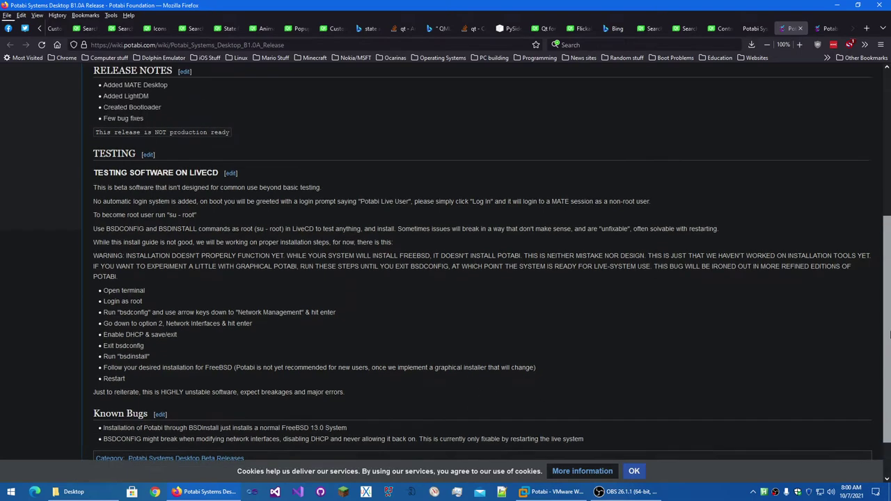
scroll(889, 327, "up", 4)
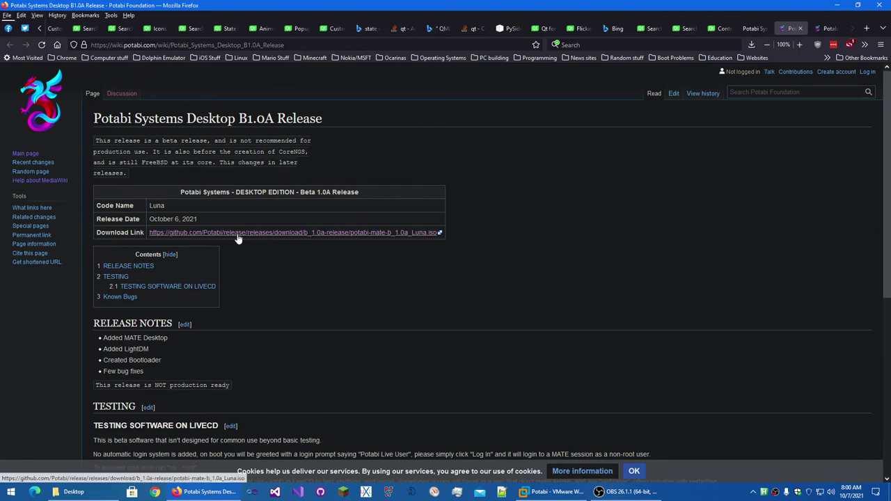
Minimize Firefox and switch the Potabi virtual machine to full screen.
left_click(205, 491)
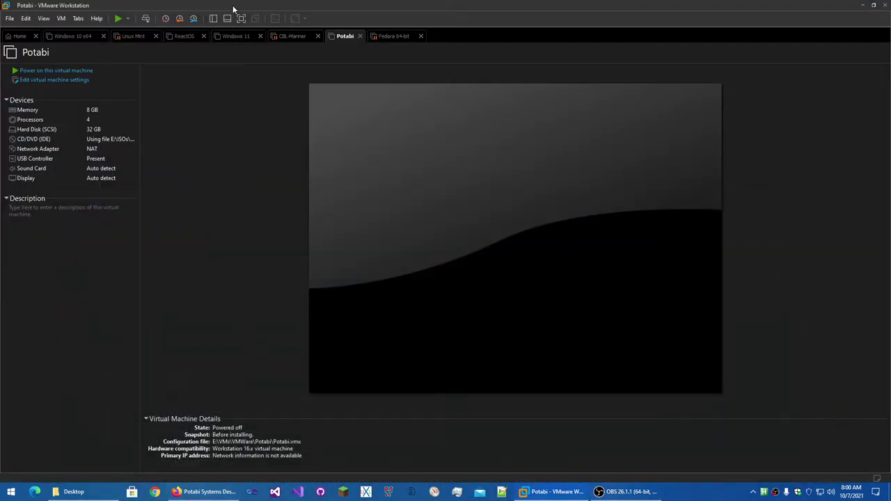
left_click(241, 19)
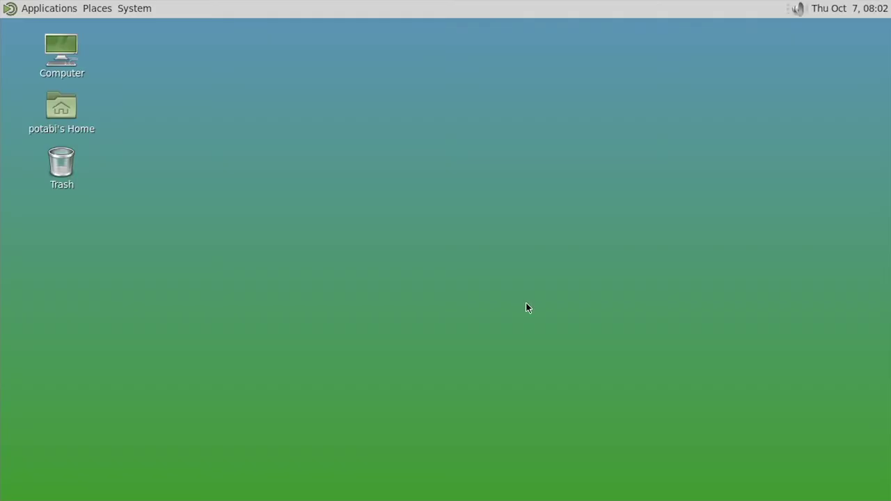
Launch the Calculator from Applications > Accessories, then close it.
left_click_drag(493, 204, 597, 270)
left_click(23, 10)
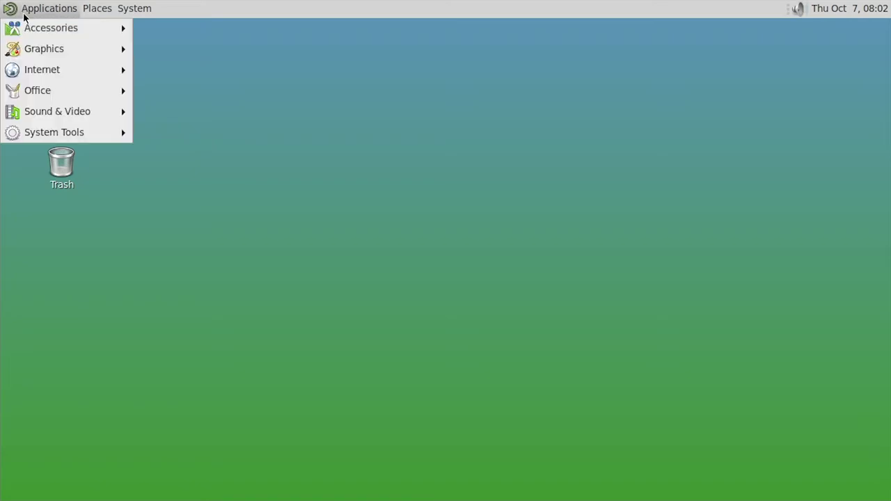
left_click(123, 7)
left_click(26, 7)
mouse_move(25, 30)
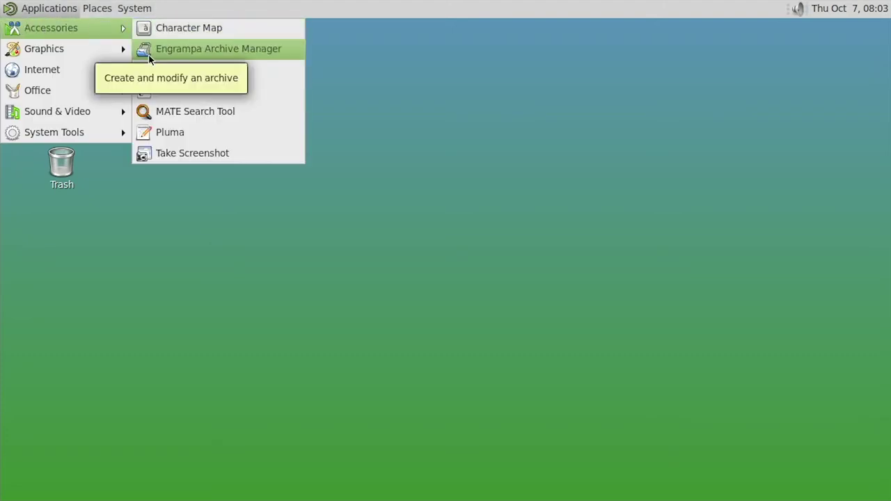
left_click(263, 75)
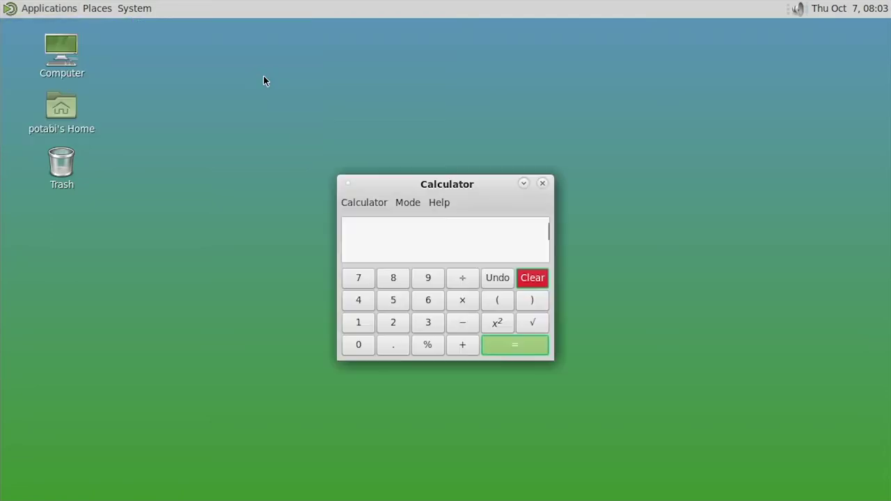
left_click(542, 183)
Reopen the Applications menu and bring up the Graphics submenu.
left_click(50, 7)
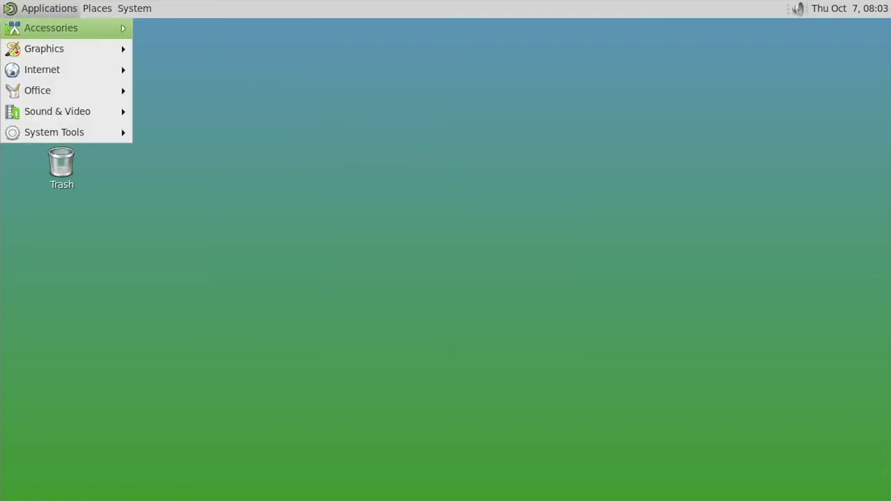
mouse_move(50, 31)
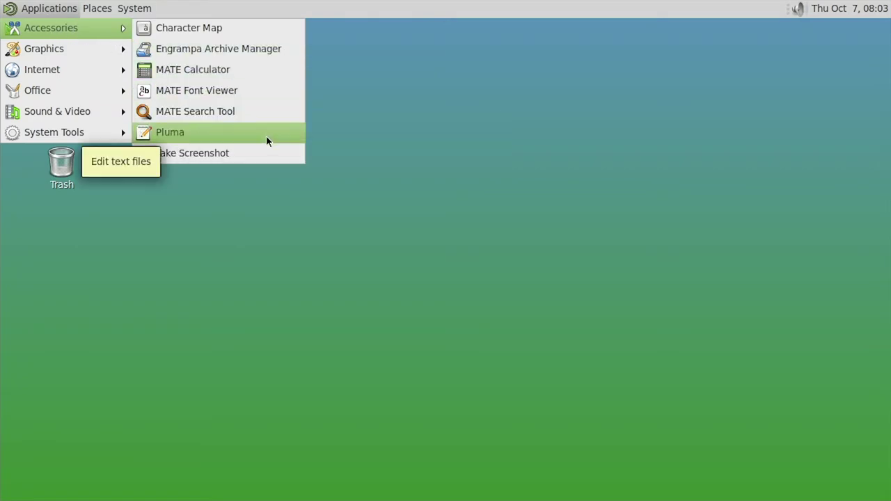
left_click(265, 160)
mouse_move(103, 58)
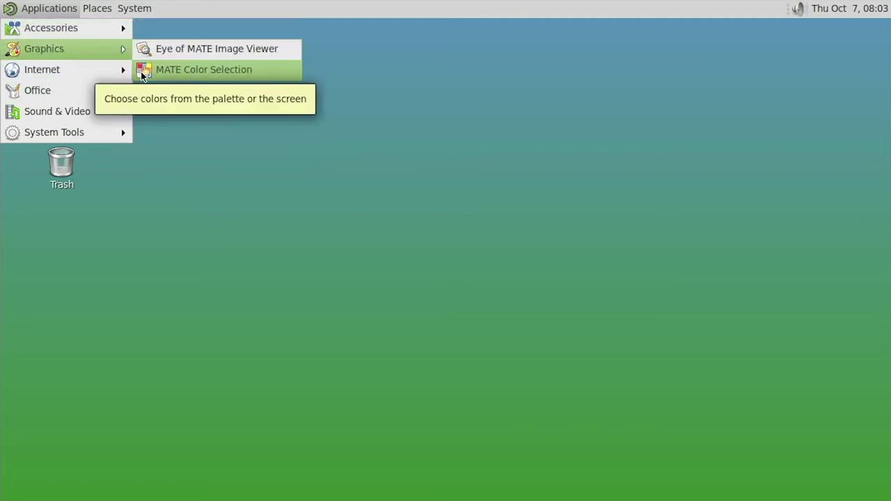
Open MATE Color Selection, pick the saturated blue #002BFF, then close it.
left_click(142, 73)
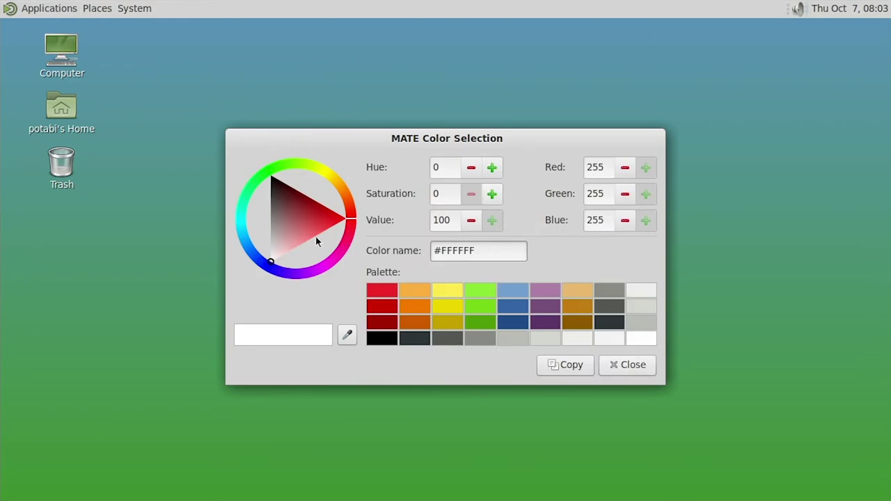
left_click_drag(352, 223, 259, 262)
left_click(281, 182)
left_click_drag(281, 182, 264, 257)
left_click(623, 363)
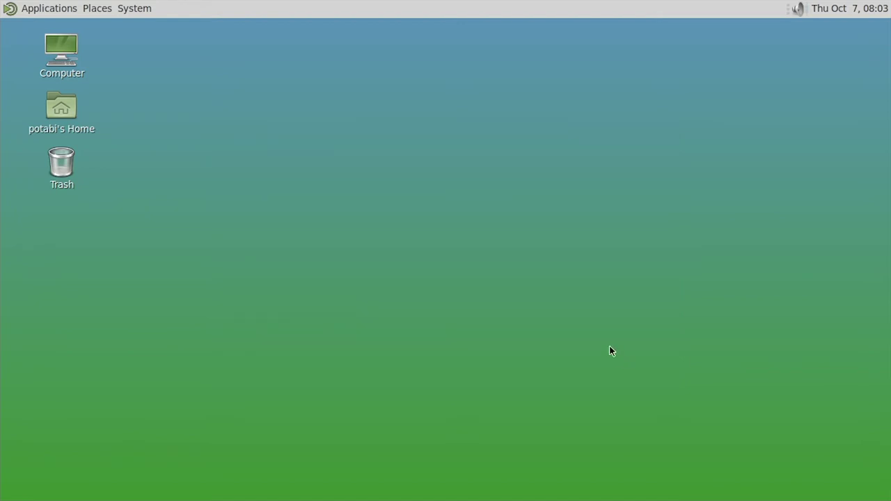
Launch Firefox, confirm version 93.0 in About Firefox, then quit it closing both tabs.
left_click(35, 8)
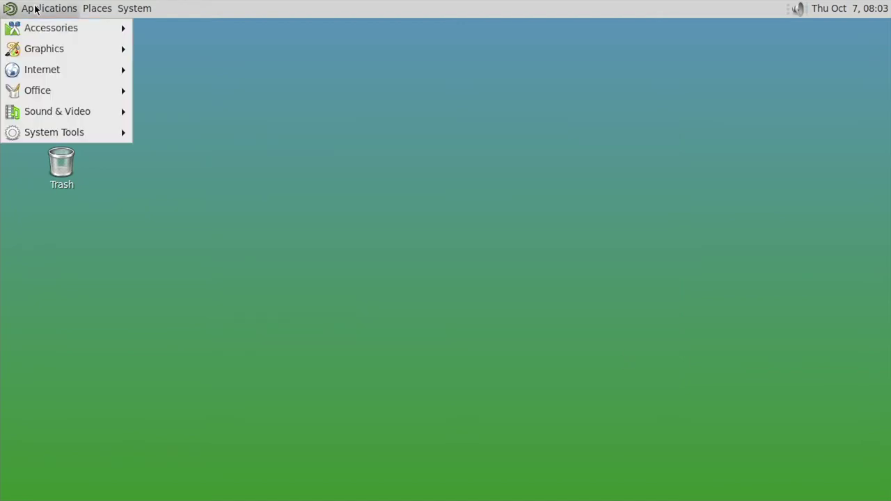
left_click(202, 72)
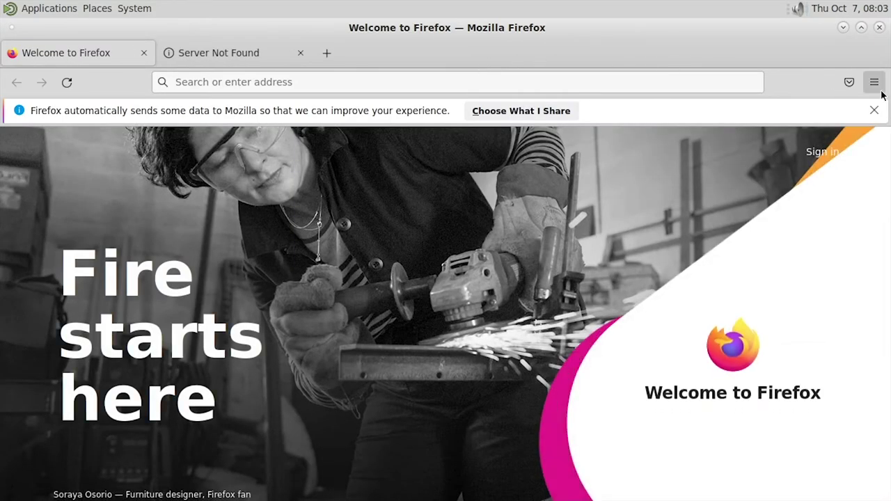
left_click(873, 82)
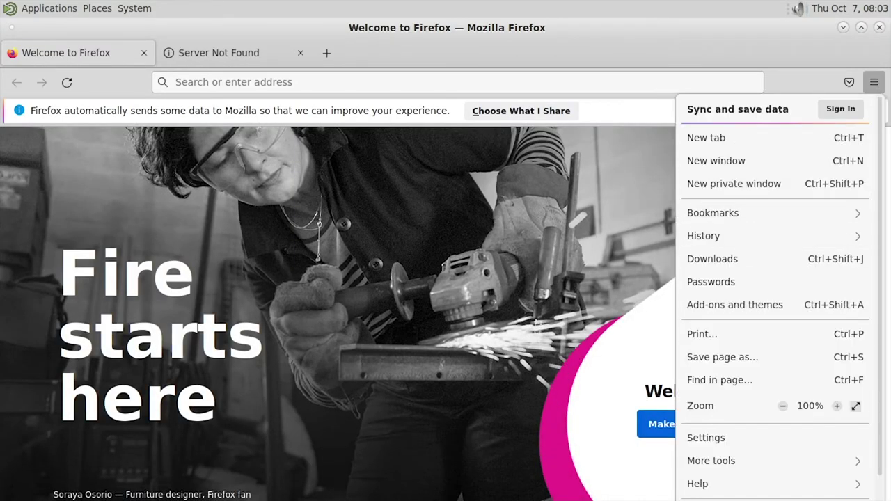
left_click(707, 482)
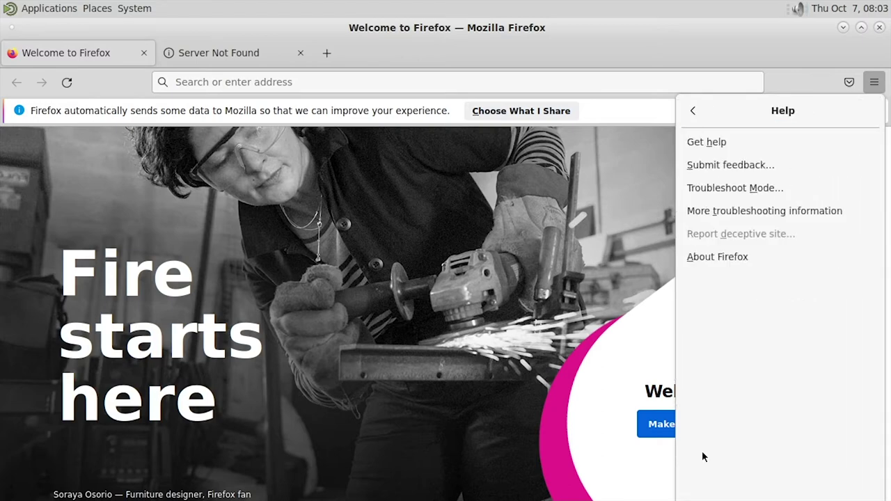
left_click(719, 259)
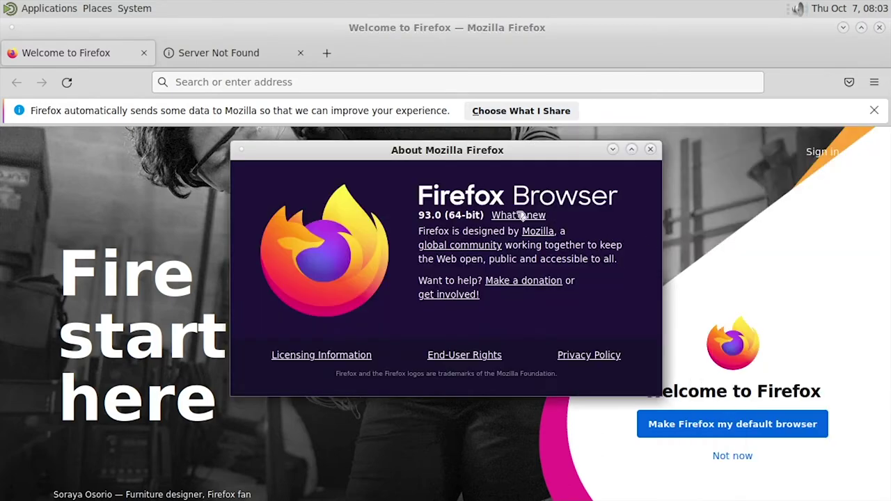
left_click(650, 149)
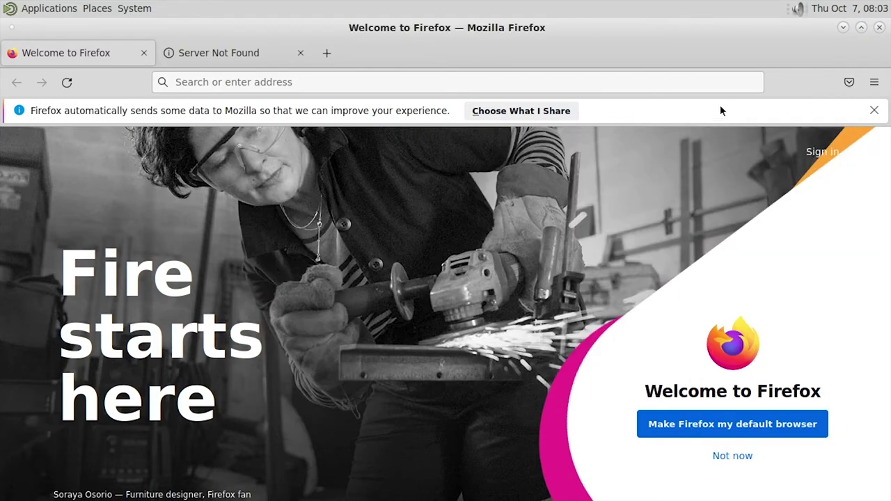
left_click(879, 27)
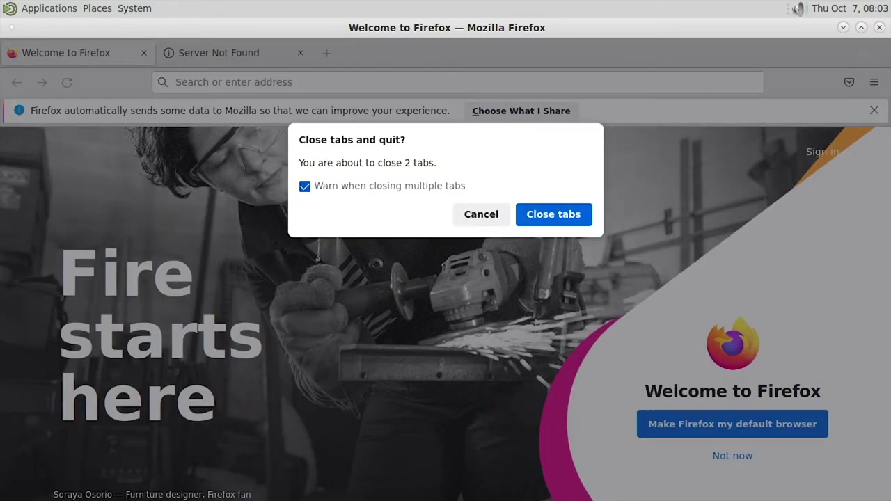
left_click(565, 216)
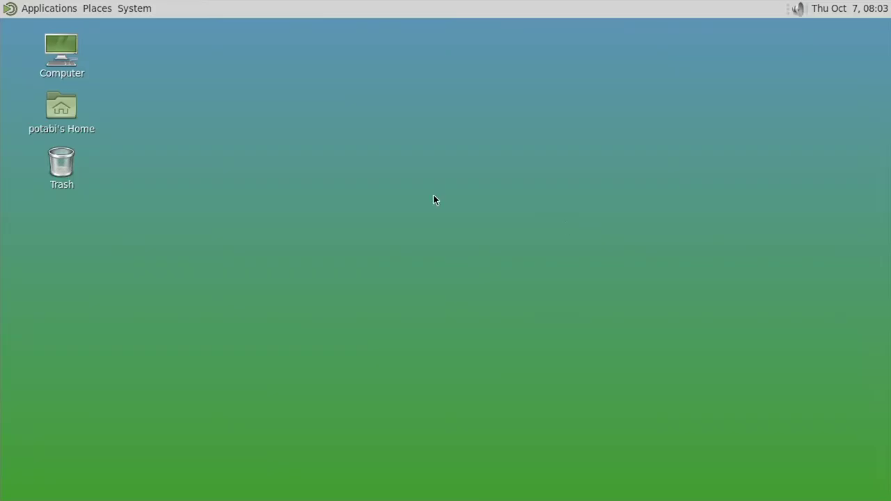
Launch the Atril document viewer from Applications > Office, then close it.
left_click(14, 9)
mouse_move(18, 72)
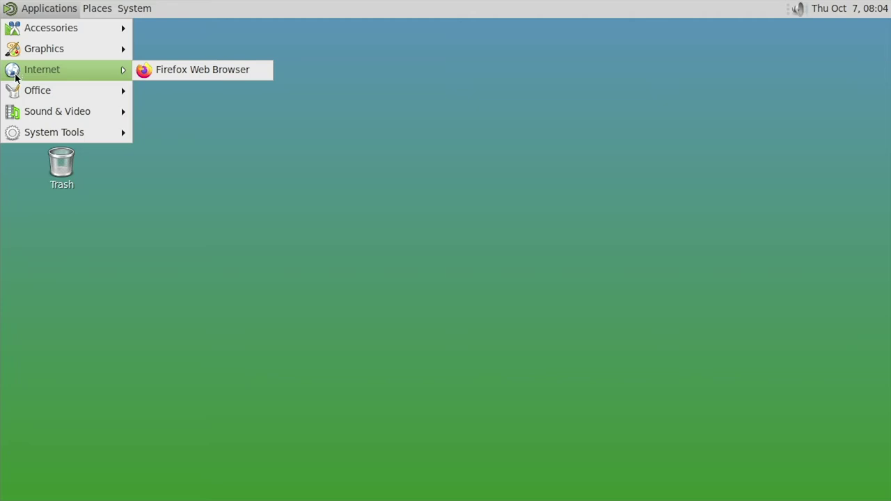
mouse_move(25, 98)
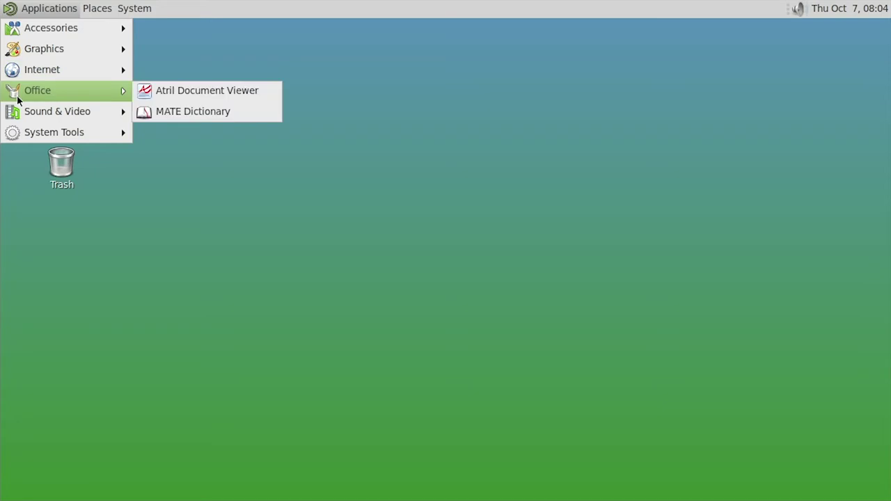
left_click(153, 95)
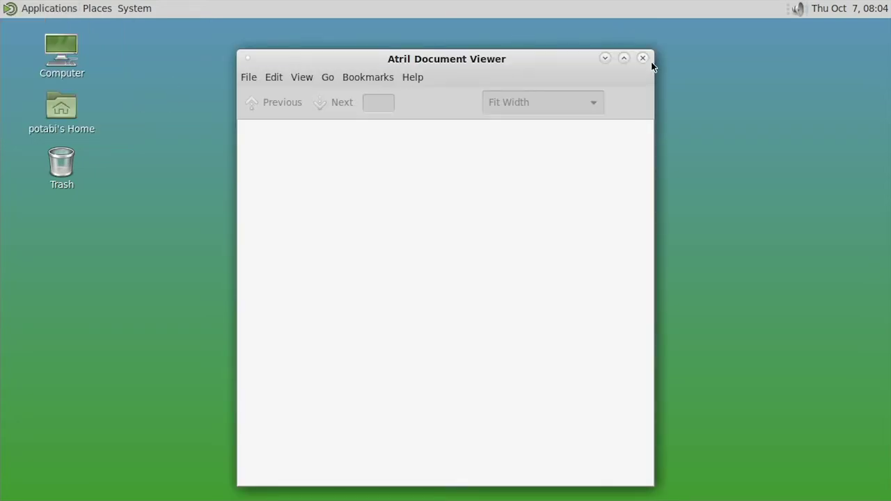
left_click(643, 57)
Open Sound Preferences (output volume 100%), close it, then show the System Tools menu.
left_click(32, 8)
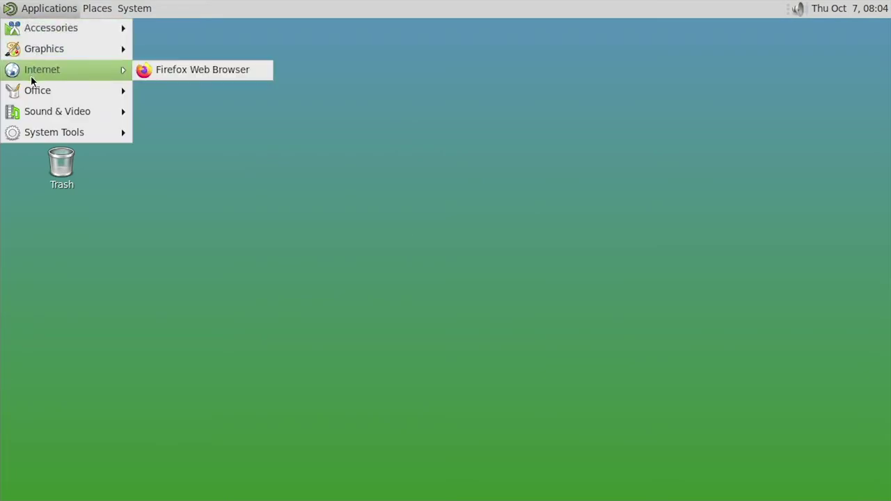
mouse_move(41, 91)
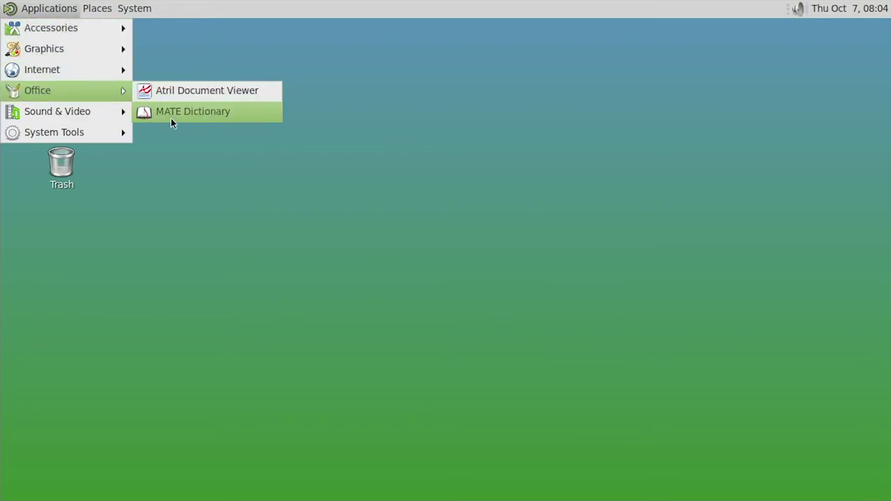
mouse_move(120, 112)
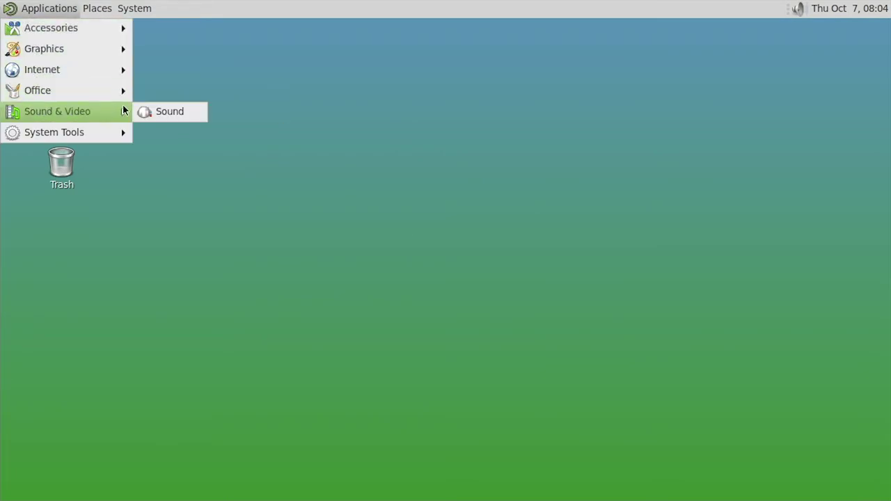
left_click(158, 111)
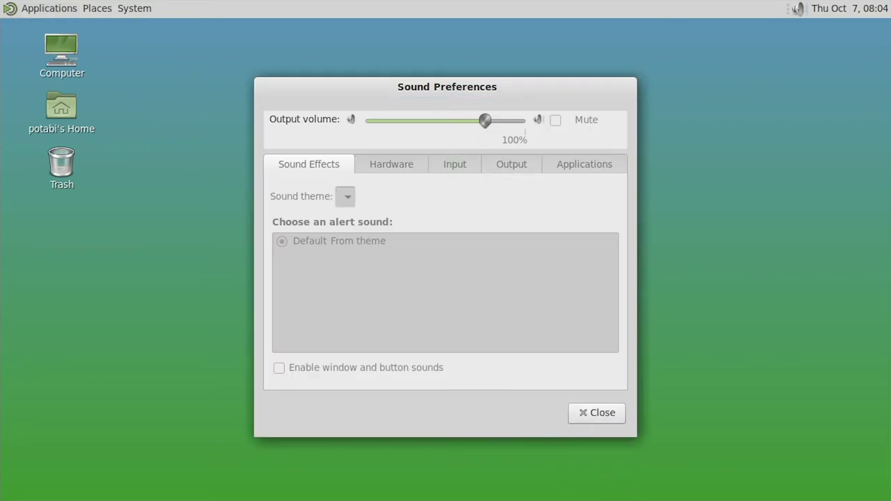
mouse_move(581, 85)
left_mouse_down()
mouse_move(557, 99)
mouse_move(574, 82)
left_mouse_up()
left_click(565, 414)
left_click(48, 9)
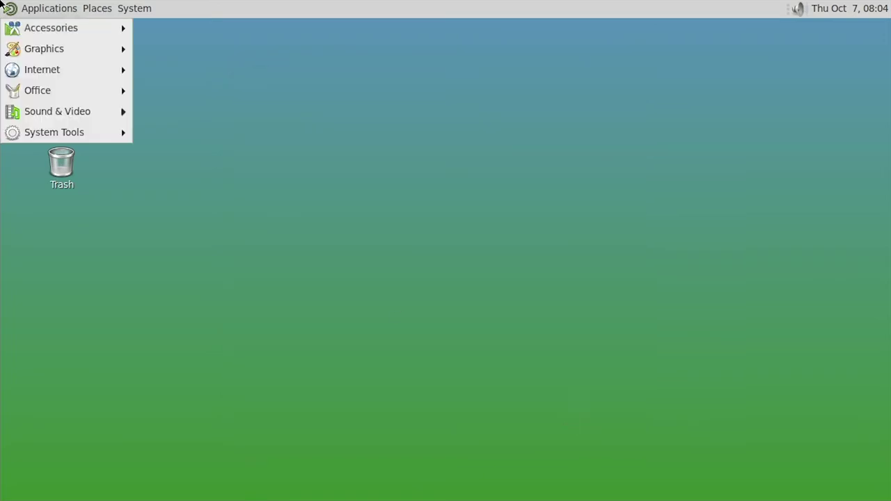
mouse_move(49, 129)
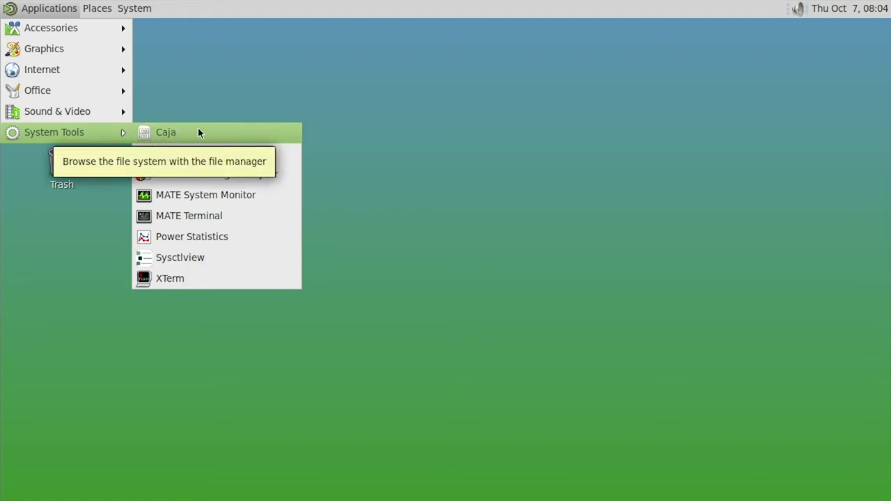
left_click(156, 196)
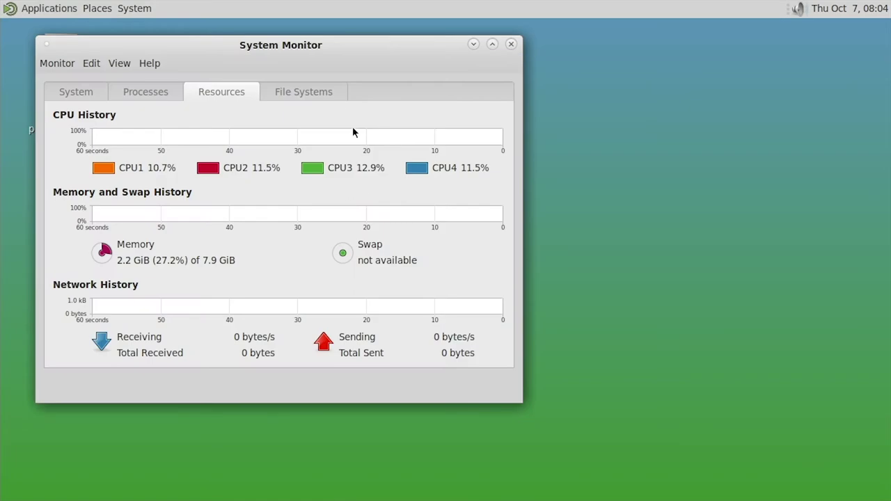
left_click_drag(329, 48, 420, 54)
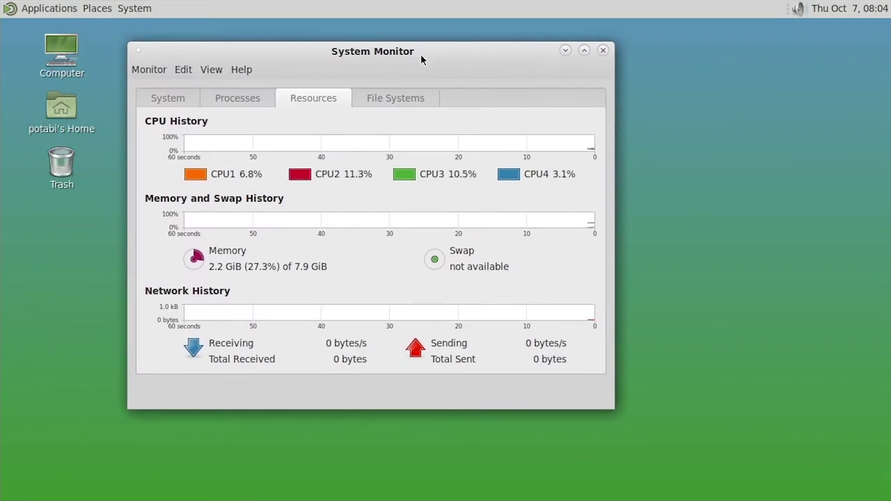
left_click(373, 96)
left_click(316, 97)
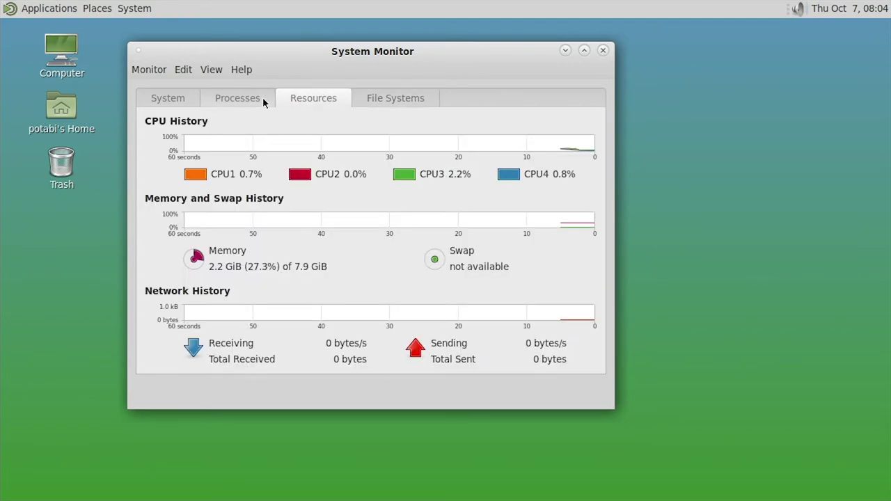
left_click(258, 99)
left_click(177, 102)
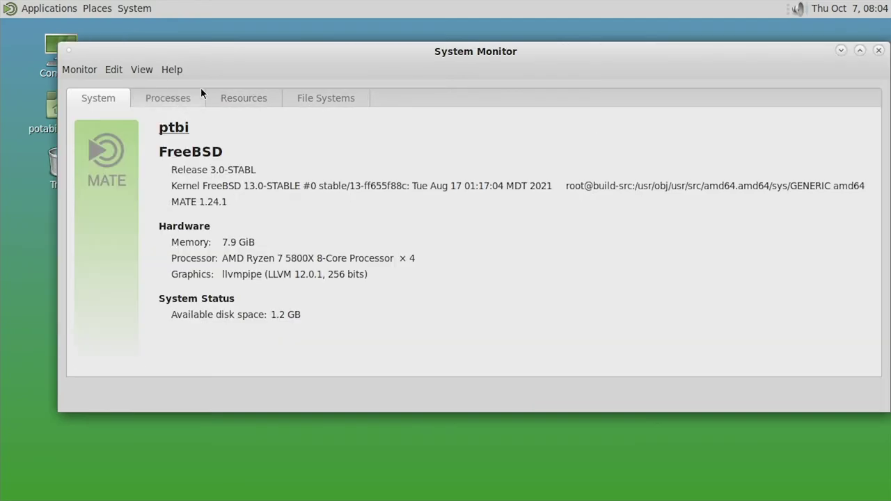
left_click(184, 100)
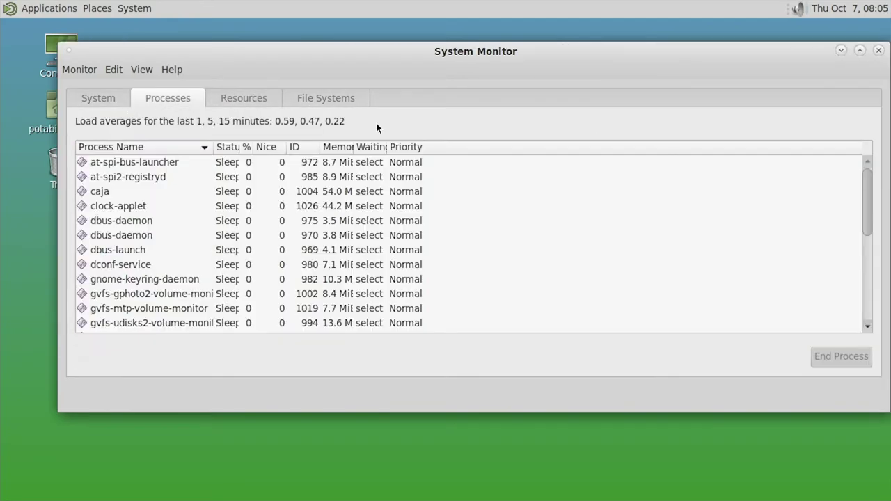
left_click(95, 97)
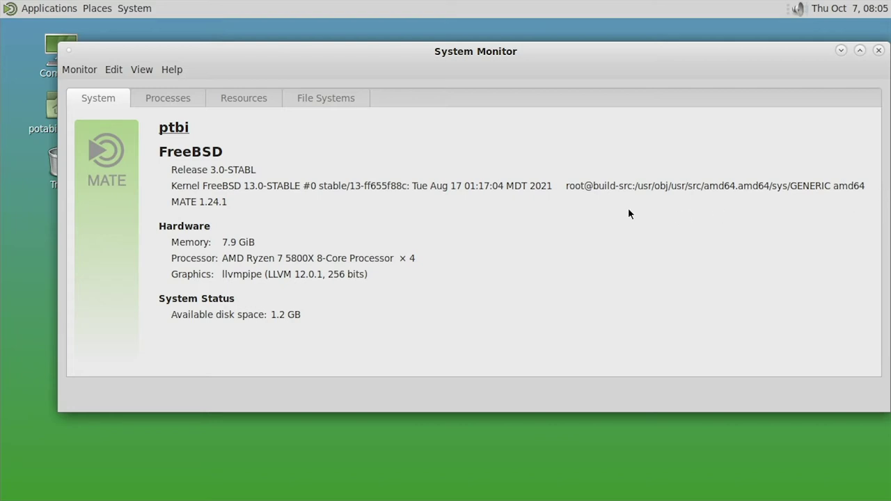
left_click_drag(510, 56, 473, 70)
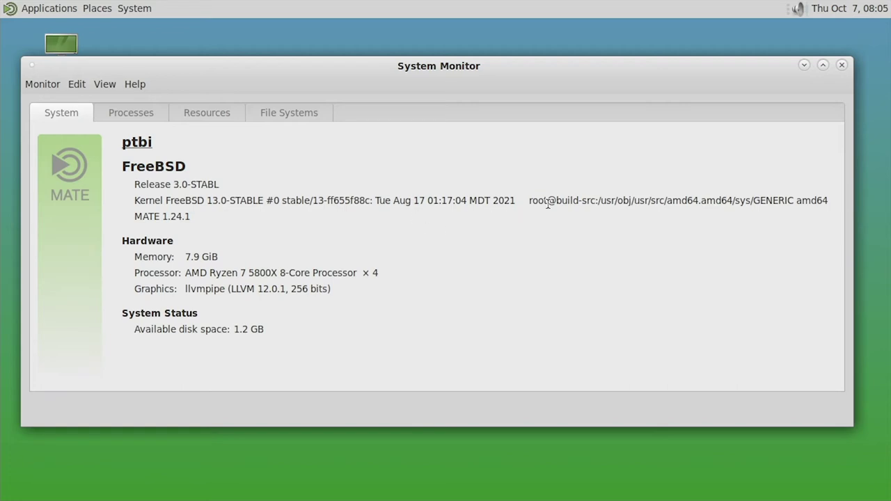
left_click(841, 66)
left_click(35, 8)
mouse_move(24, 138)
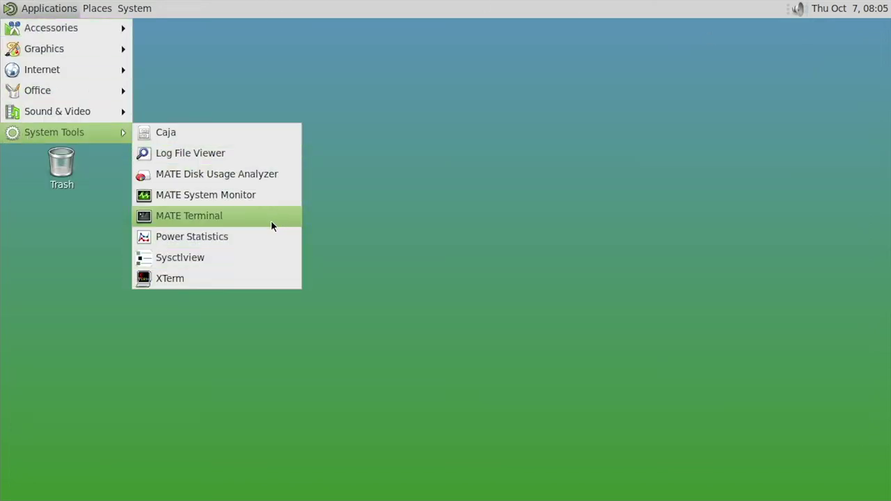
left_click(251, 260)
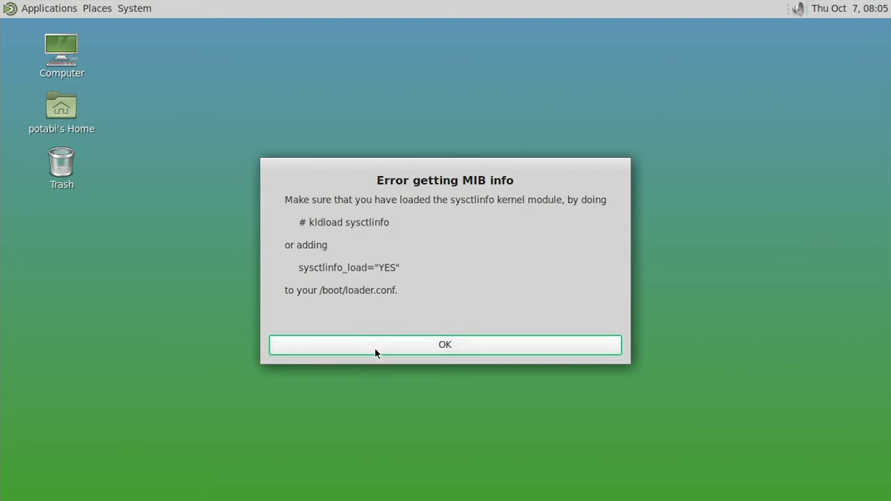
left_click_drag(423, 162, 408, 149)
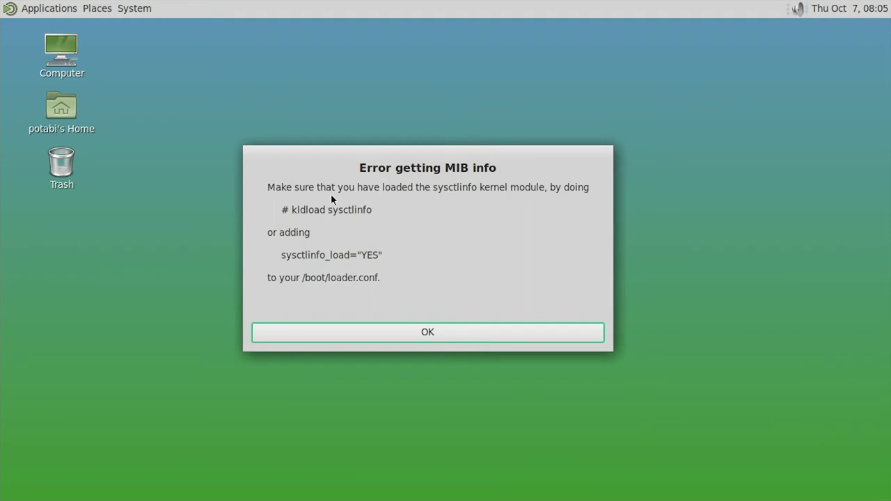
left_click(355, 331)
left_click(242, 85)
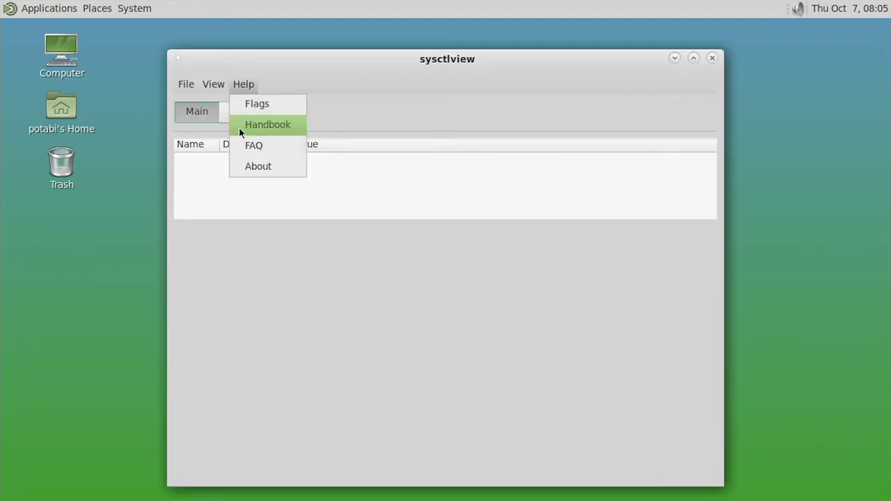
left_click(244, 160)
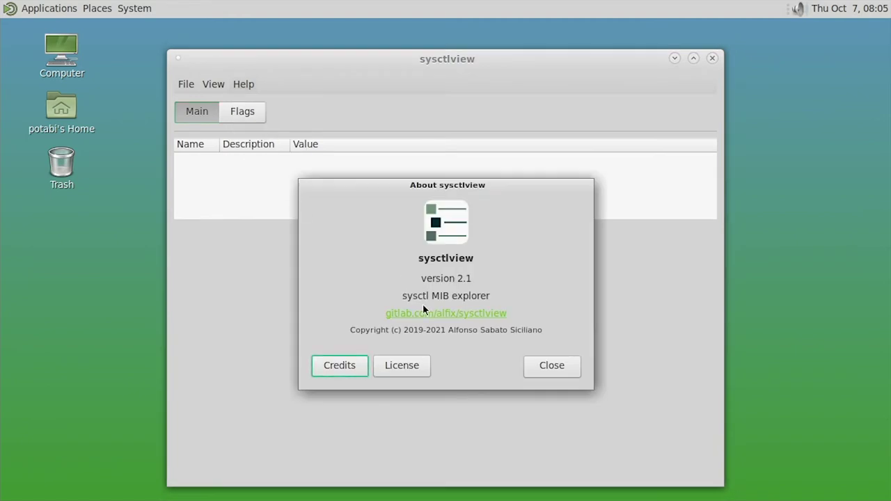
left_click(555, 363)
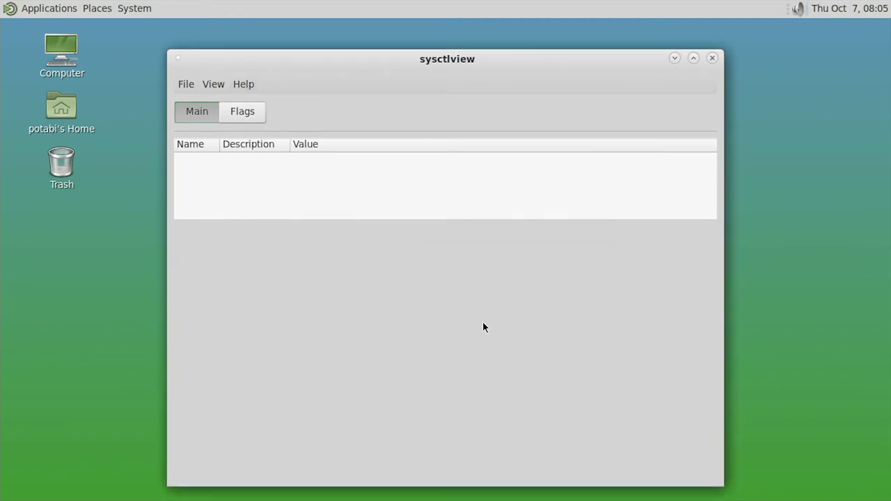
left_click(712, 59)
left_click(46, 9)
mouse_move(35, 98)
mouse_move(42, 81)
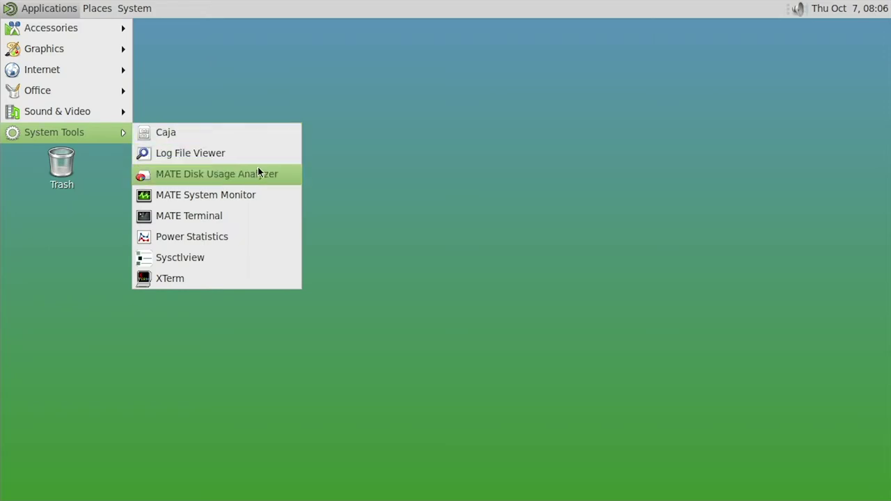
Launch an XTerm shell window, resize and reposition it, then close it.
left_click(255, 278)
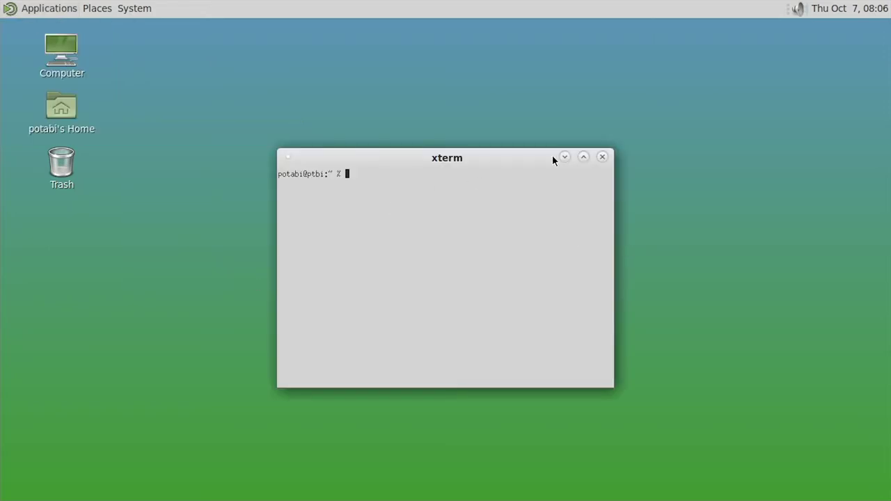
left_click_drag(613, 225, 614, 278)
left_click_drag(400, 157, 378, 121)
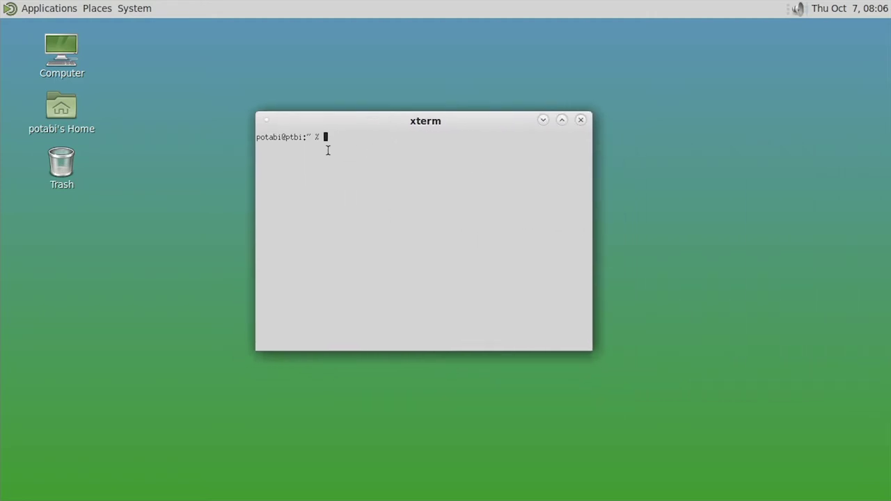
left_click(580, 121)
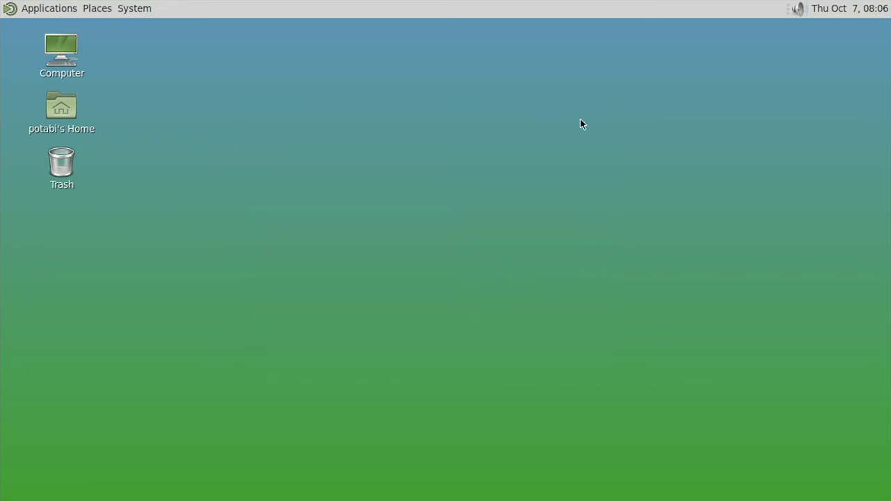
Browse the Places and System menus, then view About MATE (version 1.24.1) and close it.
left_click(9, 9)
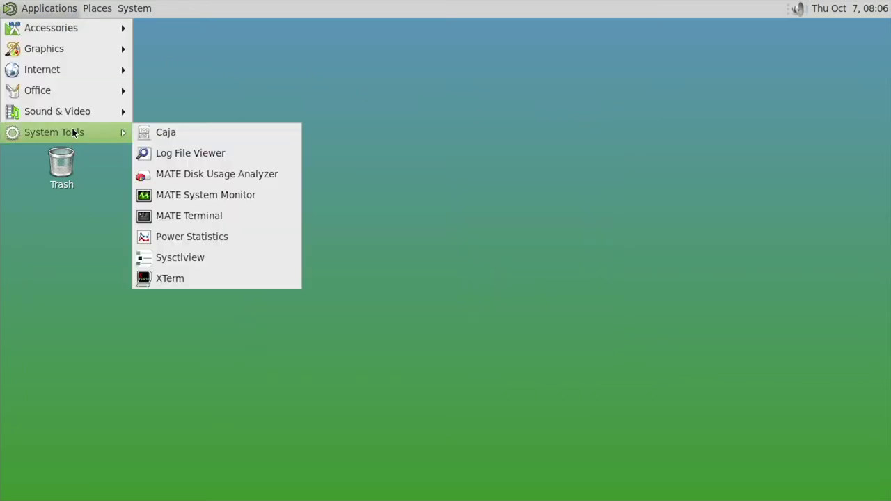
mouse_move(96, 6)
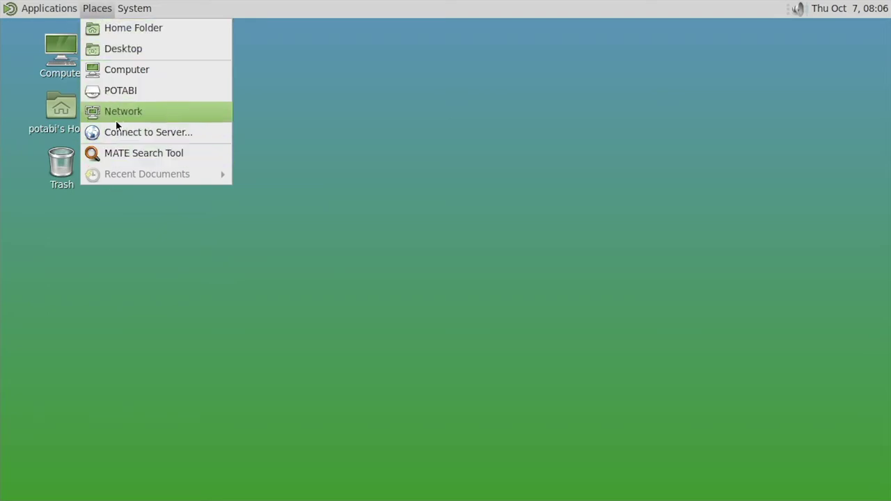
mouse_move(137, 4)
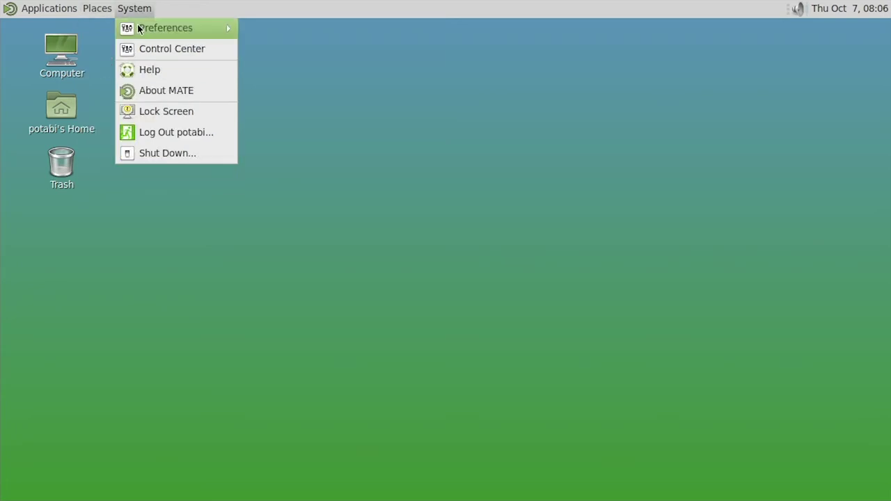
mouse_move(139, 28)
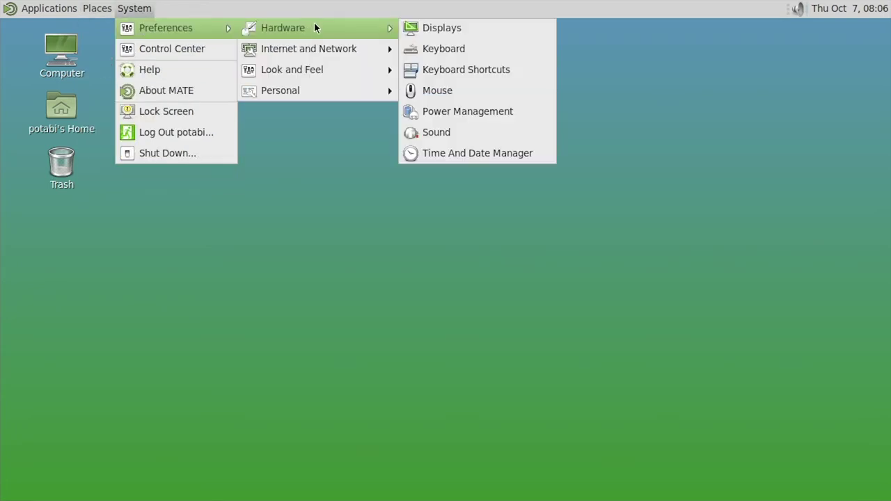
mouse_move(209, 30)
mouse_move(283, 30)
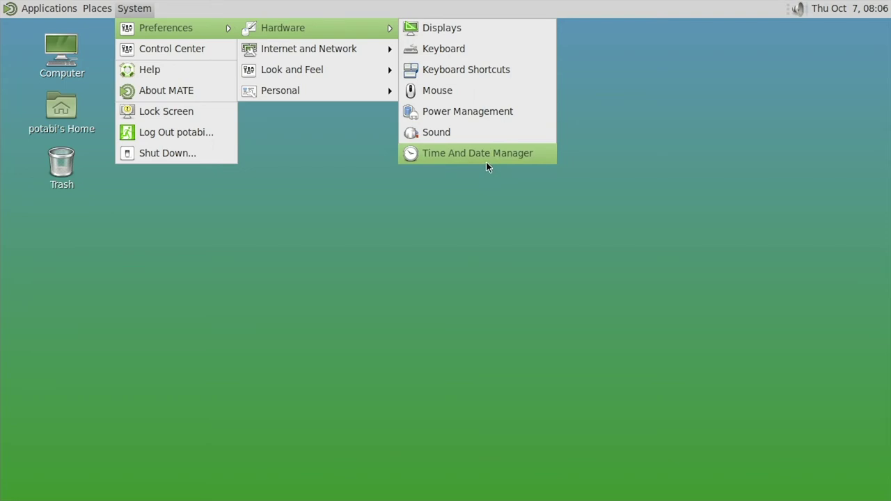
mouse_move(382, 55)
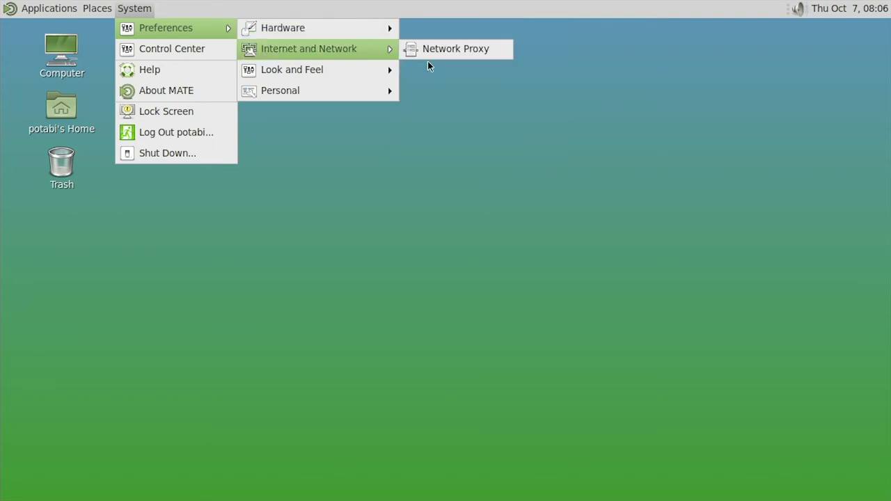
mouse_move(373, 73)
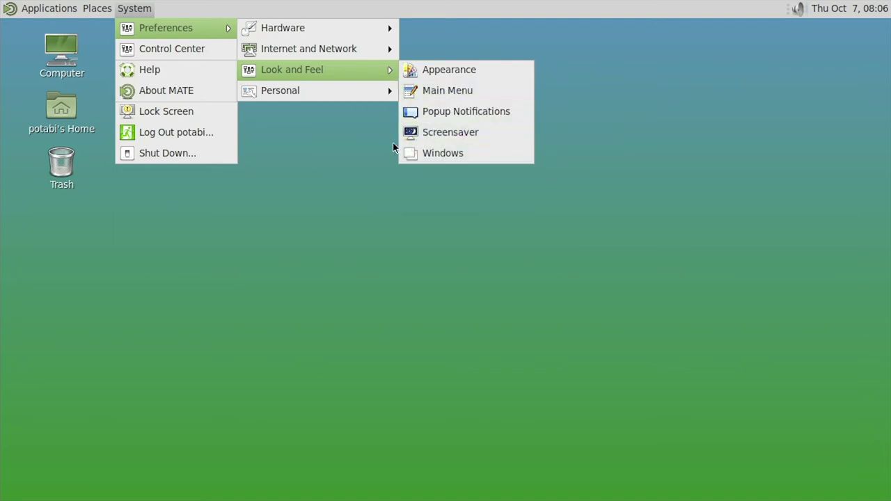
mouse_move(363, 90)
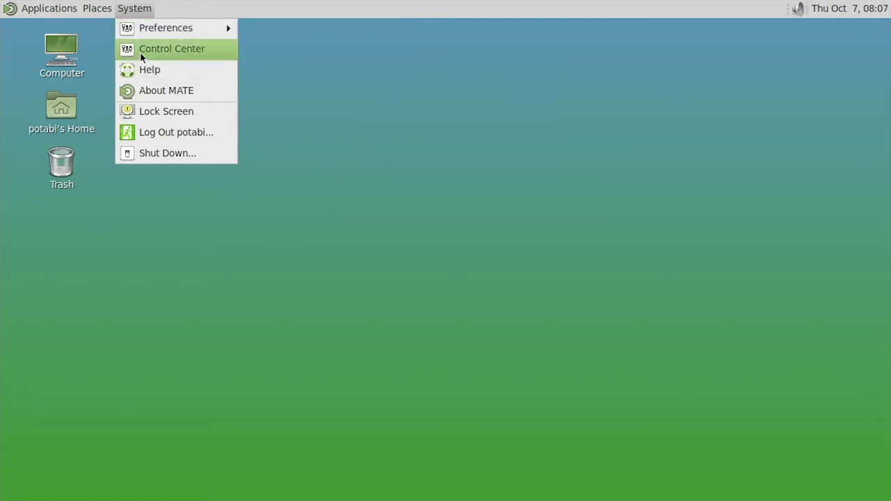
left_click(148, 101)
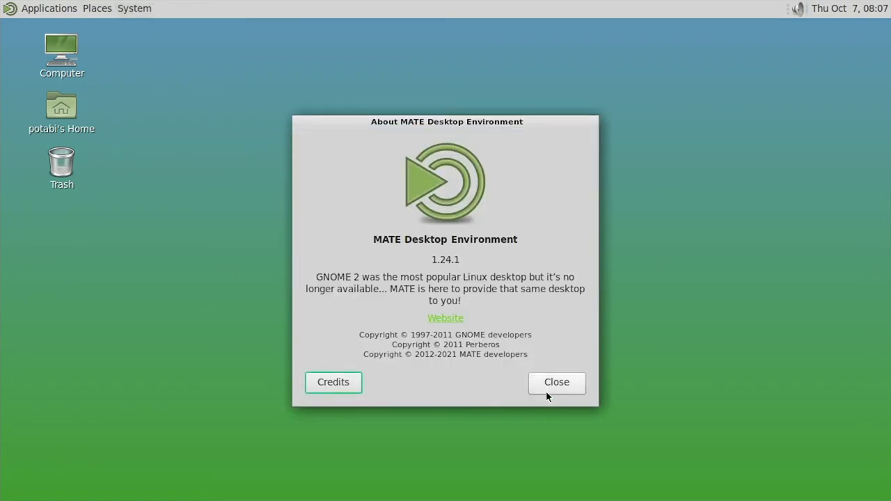
left_click(545, 390)
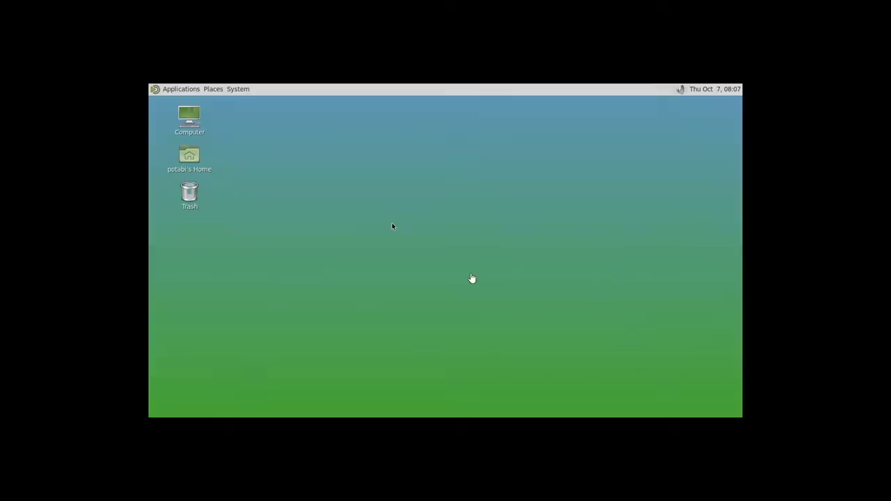
Leave VM full screen and show the B1.0A Release wiki page's testing steps and known bugs in Firefox.
key("ctrl+alt")
mouse_move(703, 4)
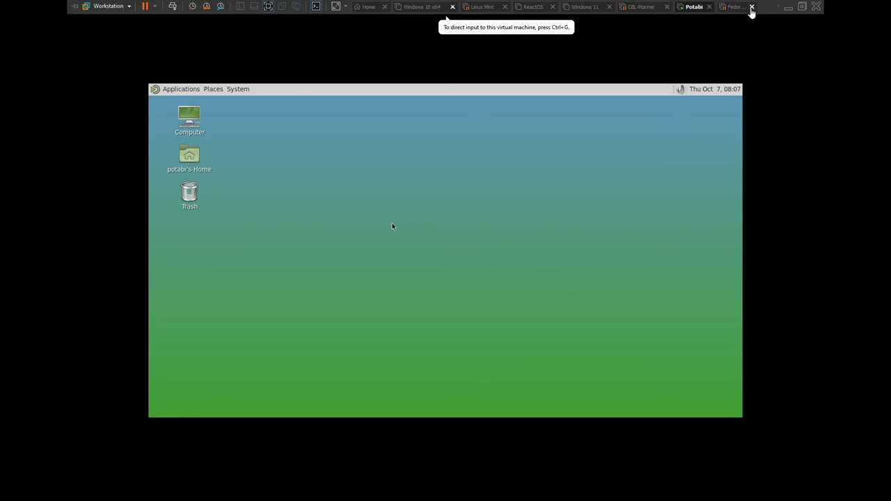
left_click(801, 6)
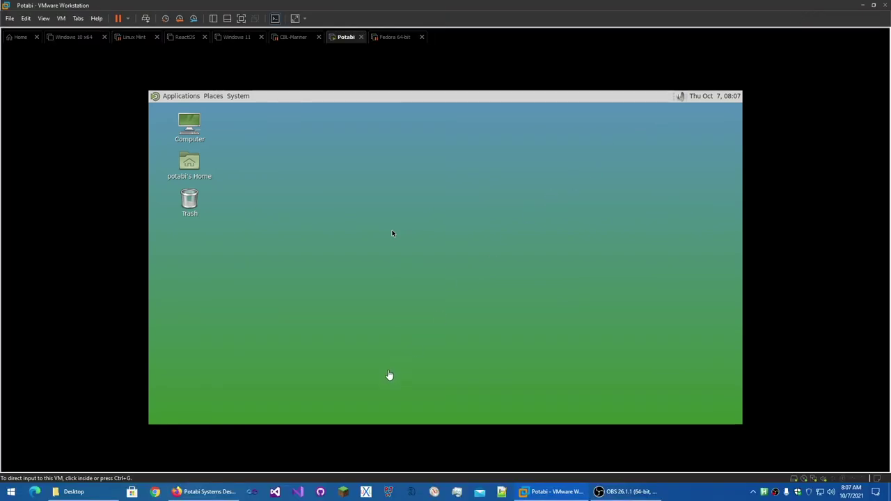
left_click(209, 491)
scroll(246, 359, "down", 5)
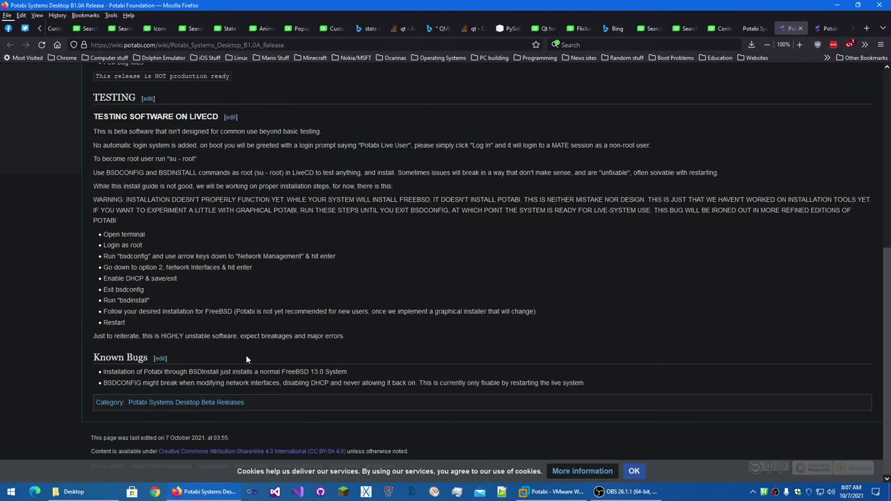
scroll(186, 336, "up", 1)
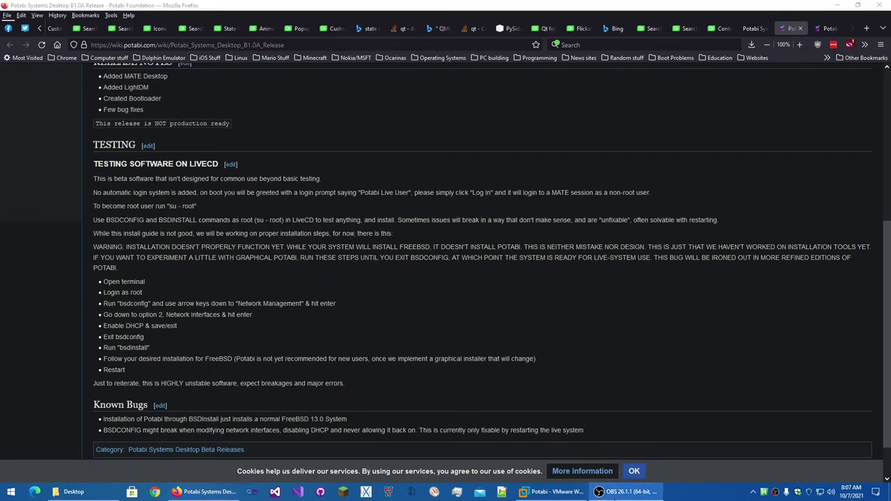
Restore the VMware window over the wiki page and give input to the Potabi VM.
left_click(573, 494)
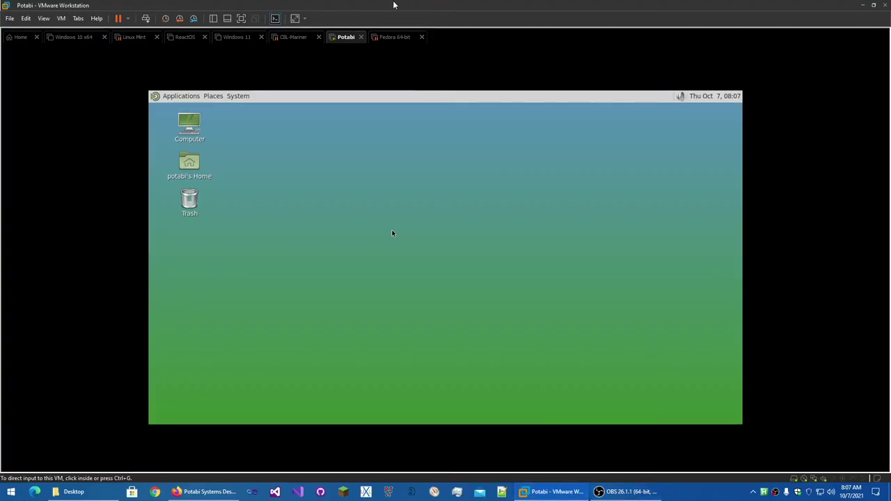
double_click(394, 4)
left_click(570, 126)
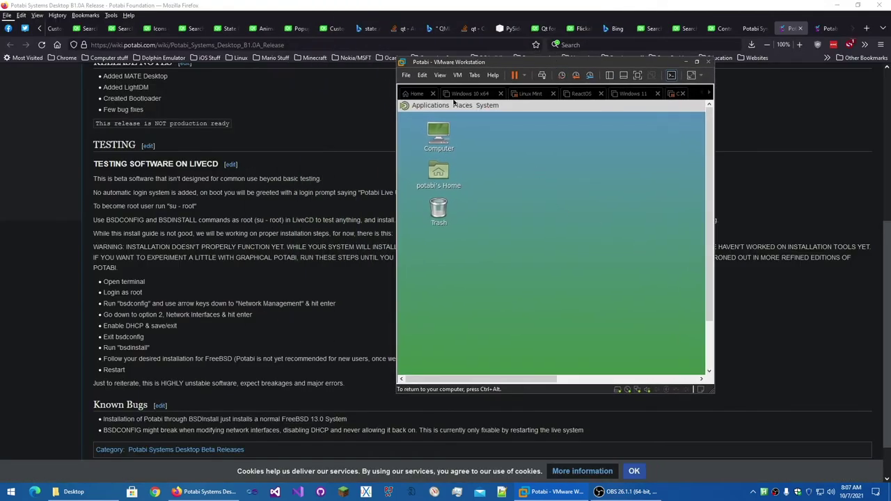
Launch MATE Terminal from System Tools, move it into view, and set its profile colours to Green on black.
left_click(430, 106)
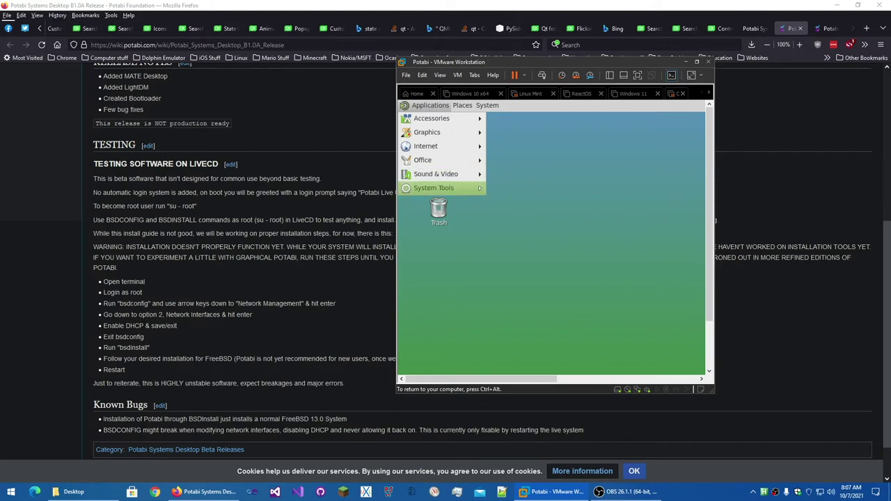
mouse_move(451, 188)
left_click(502, 248)
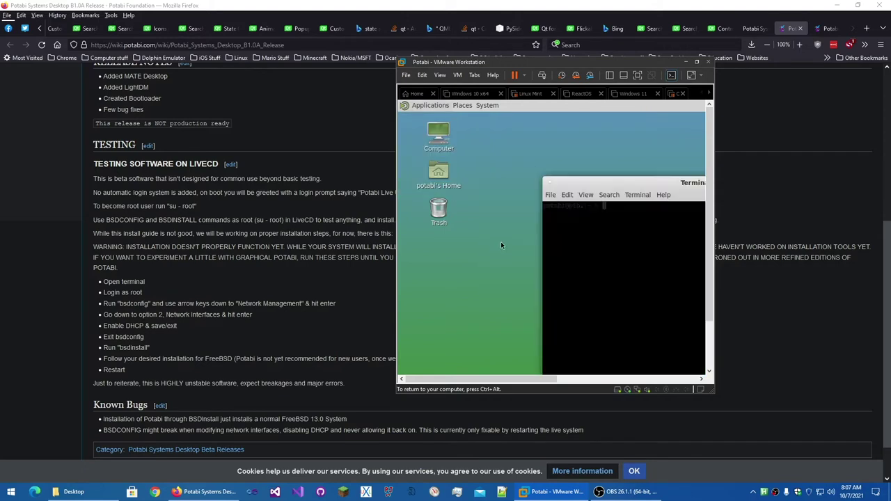
left_click_drag(572, 184, 446, 143)
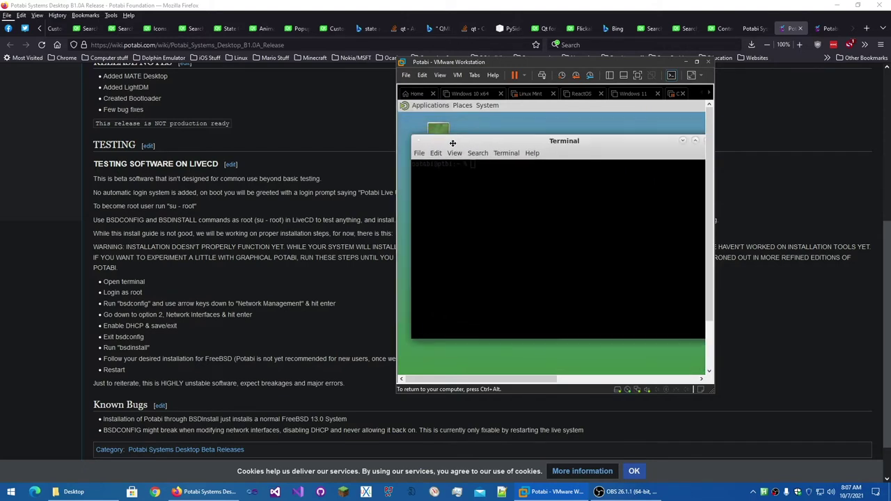
left_click(514, 154)
left_click(536, 224)
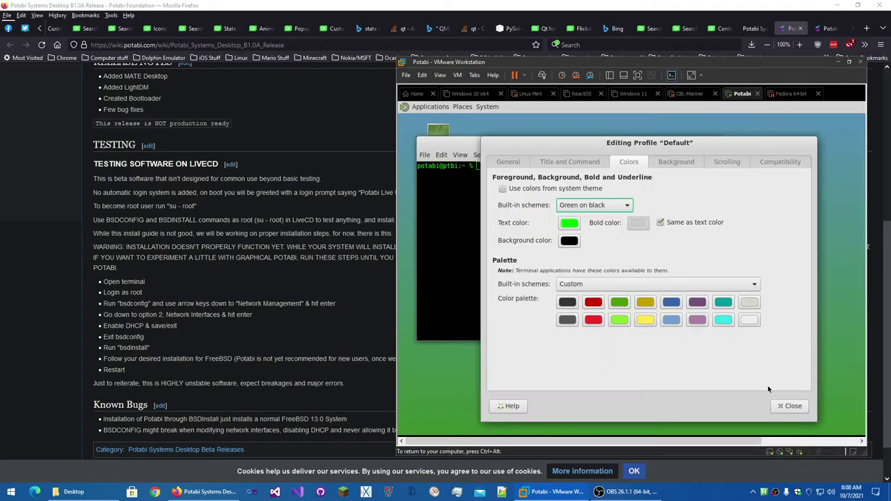
left_click(789, 406)
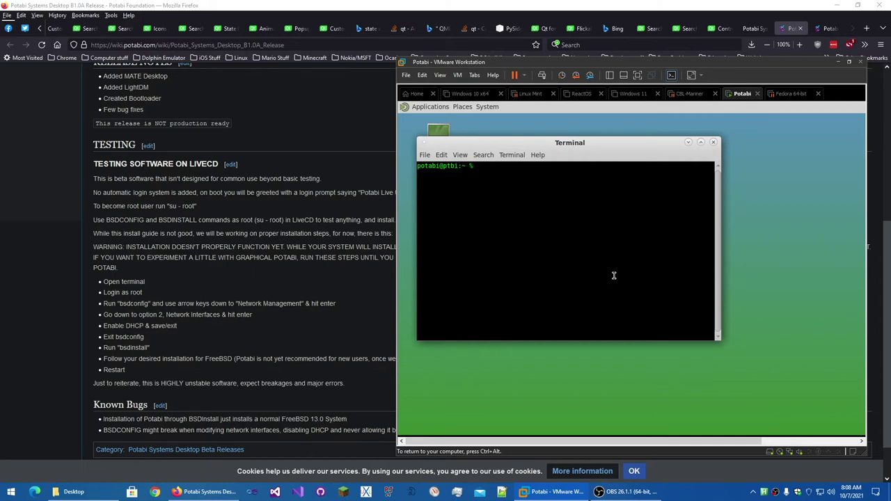
Become root in the Potabi terminal with su - root.
type("su - root")
key("Return")
Run bsdconfig, go to Networking Management > Network Interfaces, and enable DHCP on em0.
type("bsdconfig")
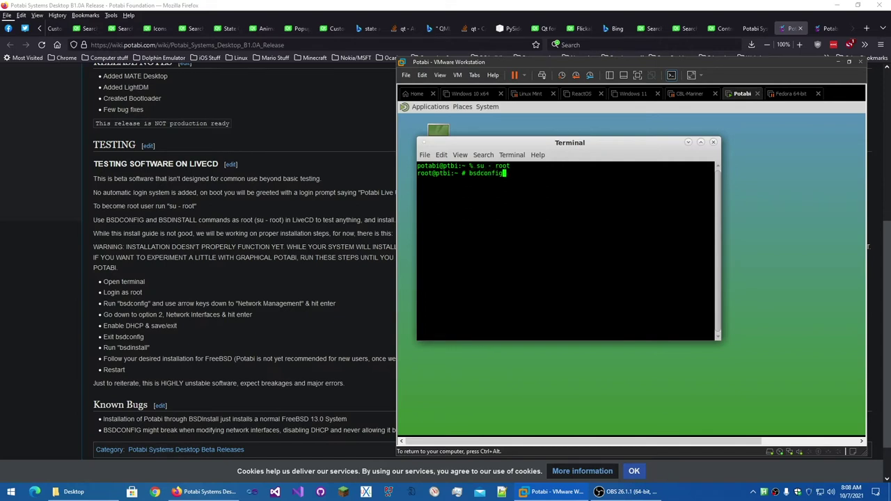
key("Return")
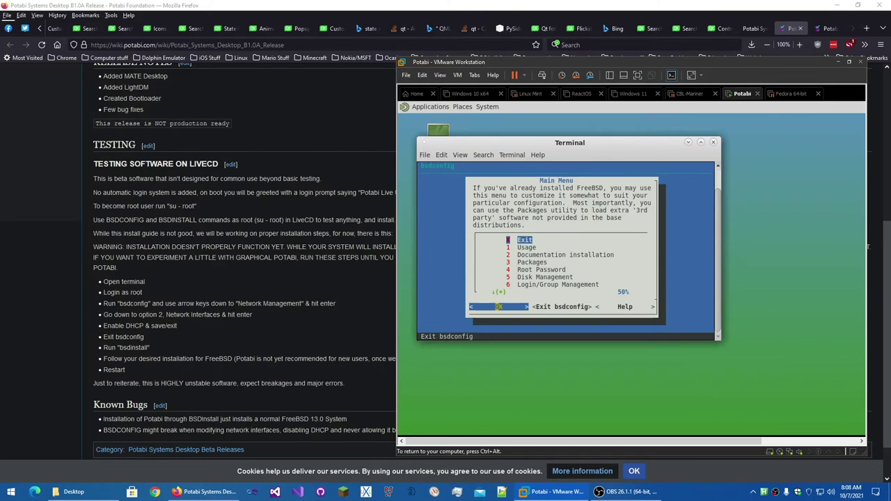
key("Down")
key("Down")
key("Down")
key("Up")
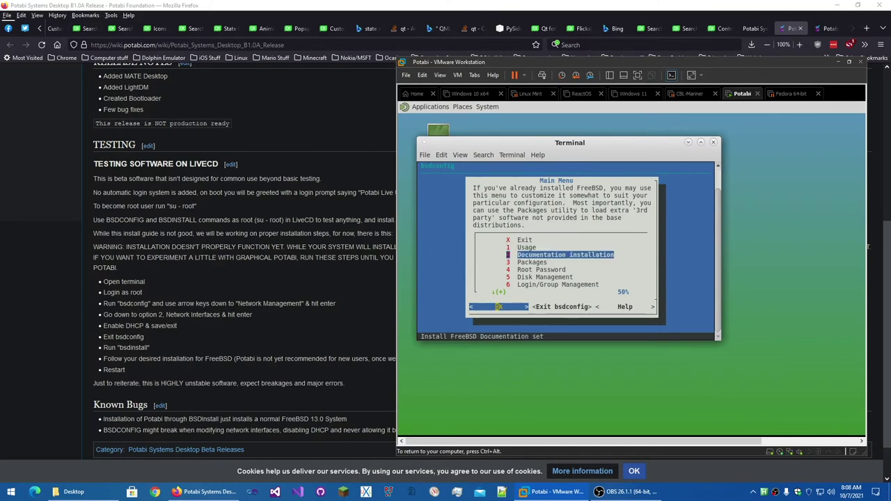
key("Down")
key("Down")
key("Down")
key("Down")
key("Down")
key("Down")
key("Down")
key("Down")
key("Return")
key("Down")
key("Down")
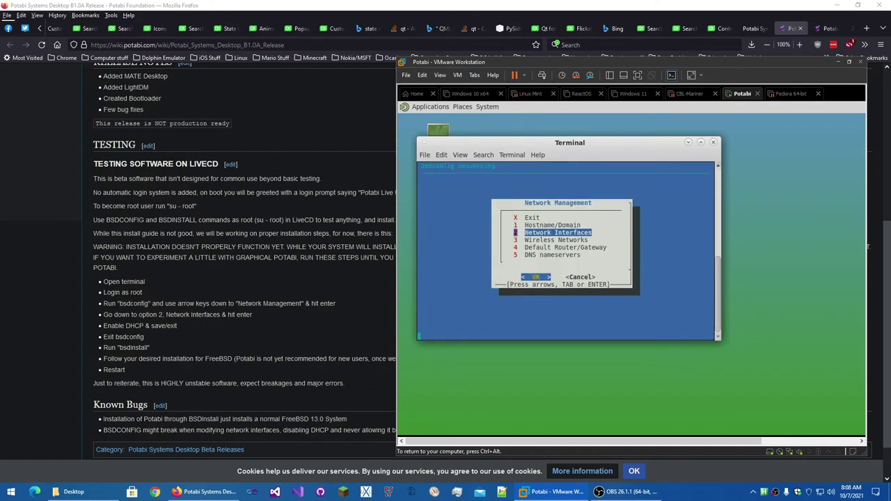
key("Return")
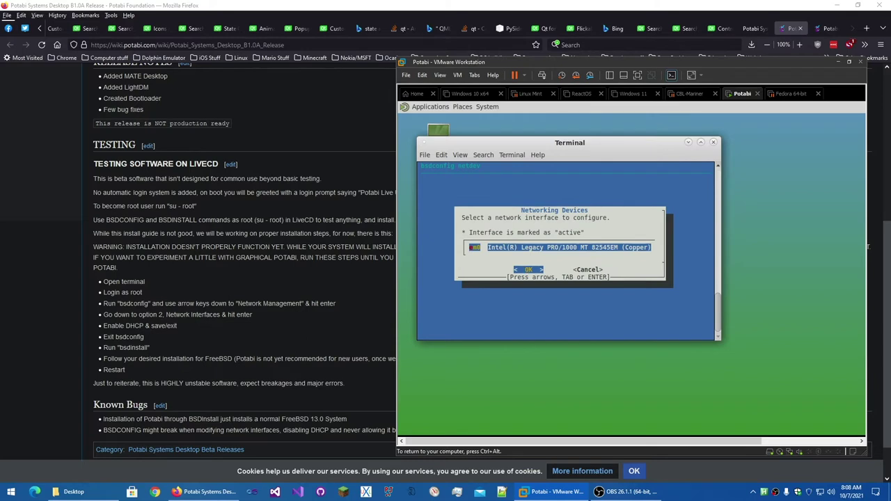
key("Return")
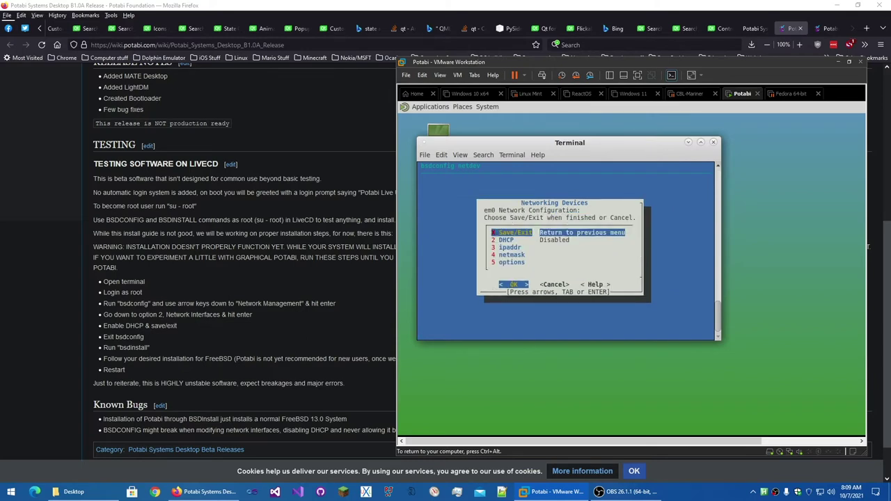
key("Down")
key("Return")
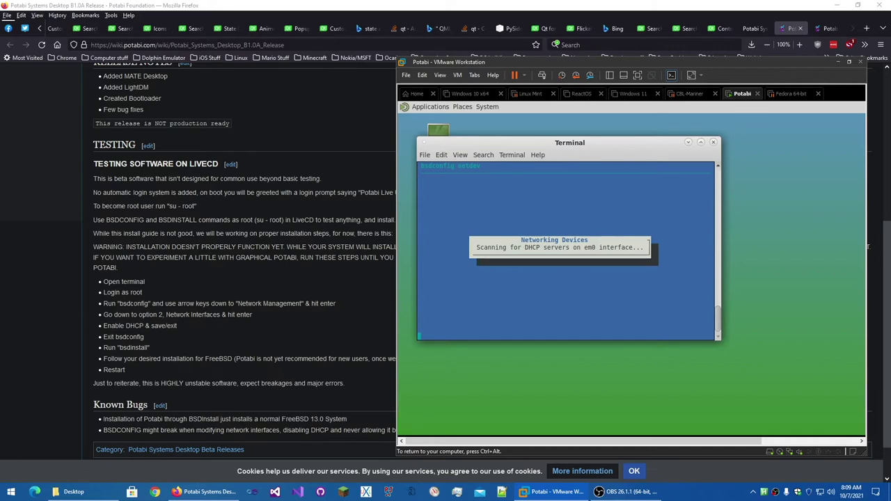
Save the em0 configuration and exit bsdconfig back to the root prompt.
key("Down")
key("Down")
key("Down")
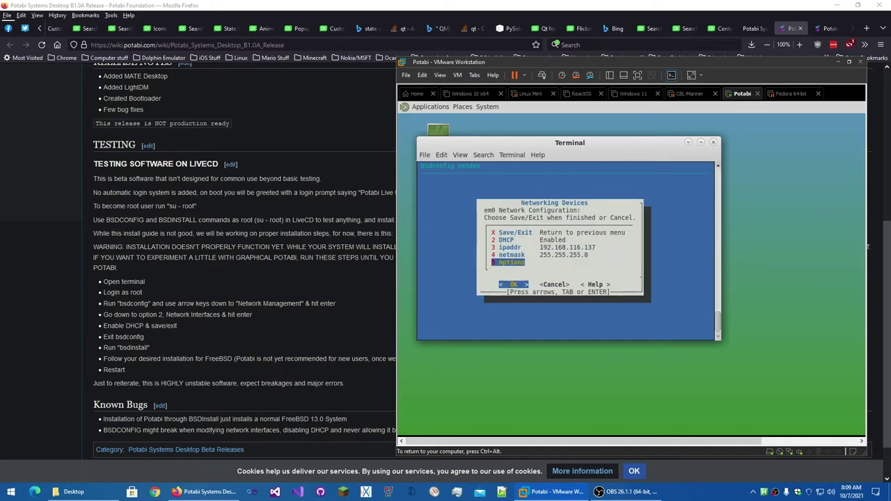
key("Up")
key("Up")
key("Up")
key("Up")
key("Return")
key("Up")
key("Up")
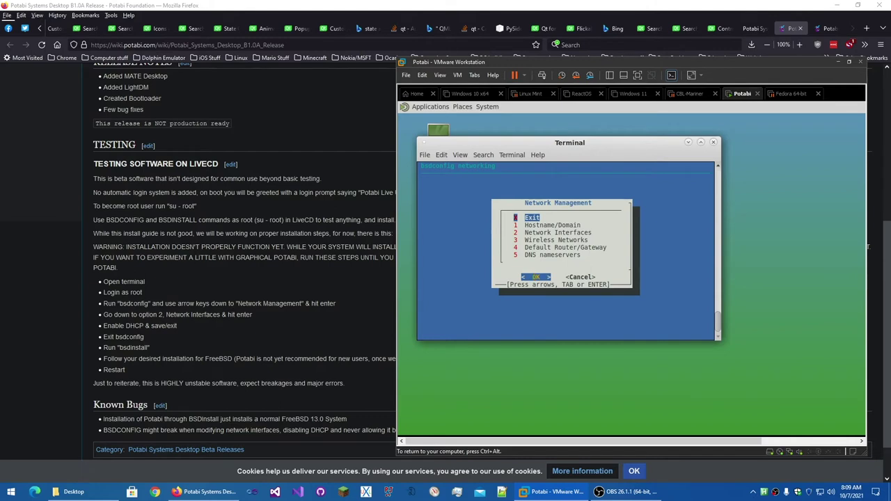
key("Return")
key("Down")
key("Down")
key("Down")
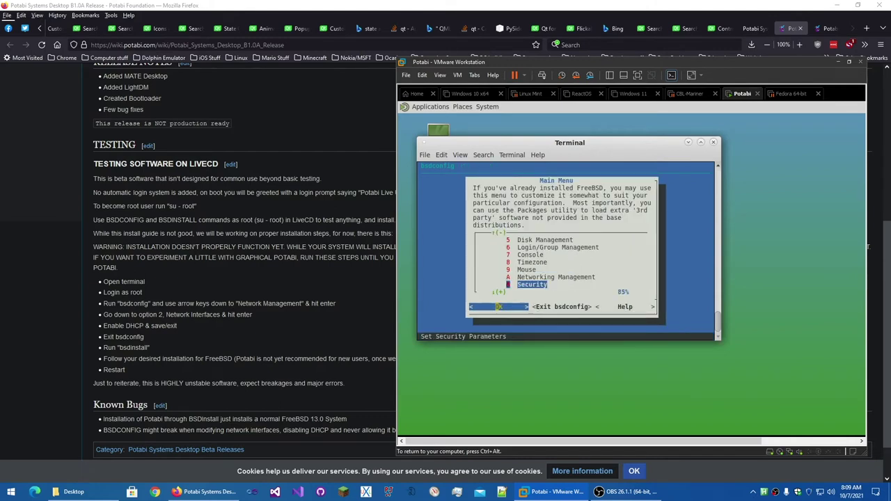
key("Up")
key("Up")
key("Up")
key("Up")
key("Up")
key("Up")
key("Up")
key("Up")
key("Up")
key("Up")
key("Up")
key("Right")
key("Up")
key("Up")
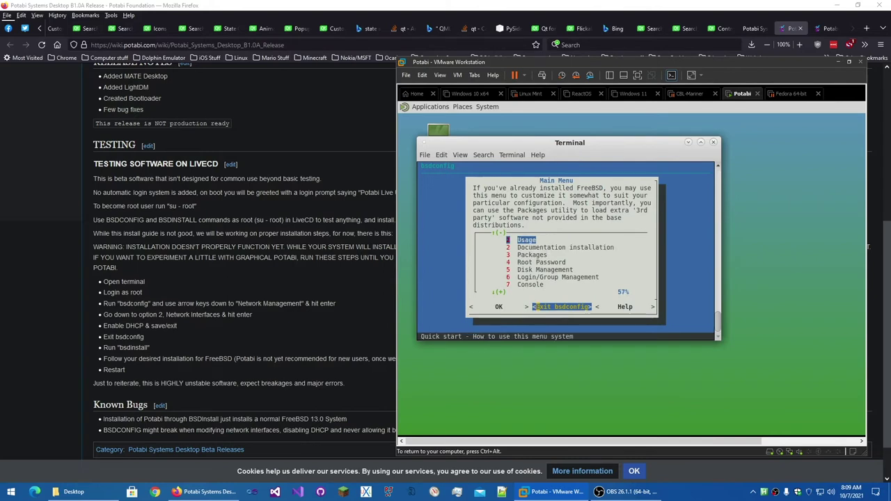
key("Return")
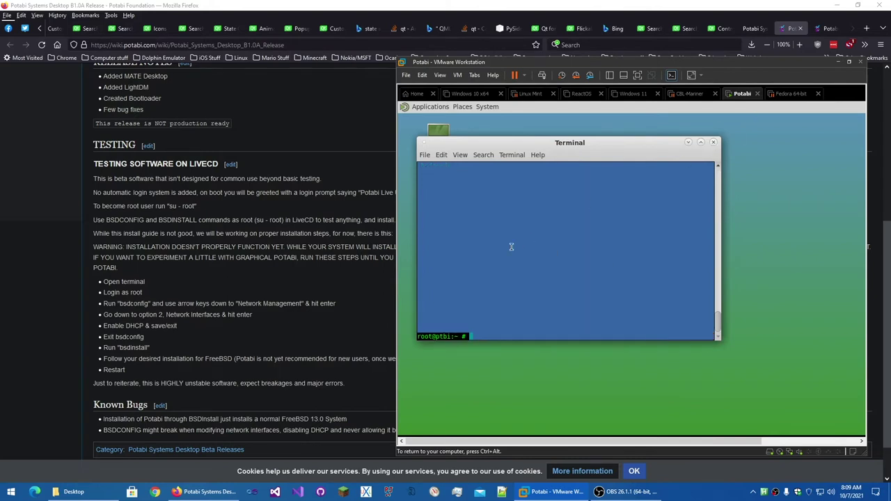
Close the MATE Terminal, confirming Close Terminal, and set the VMware view to Free stretch.
left_click(714, 143)
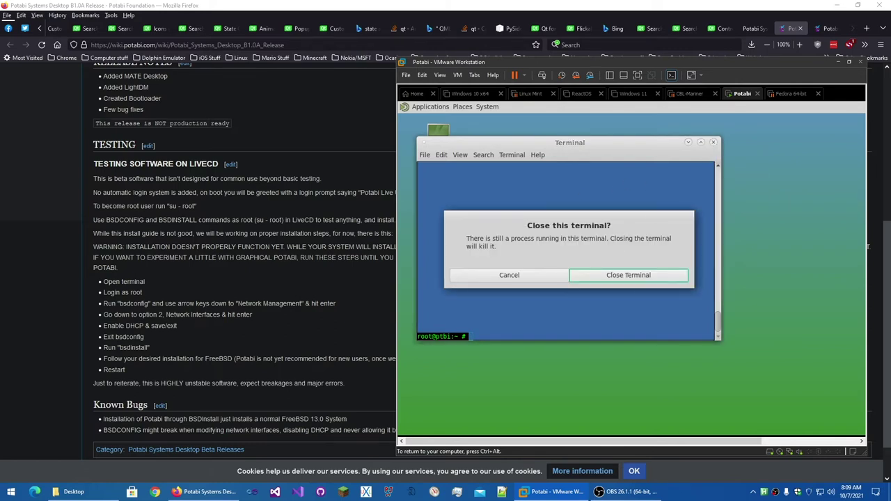
left_click(603, 283)
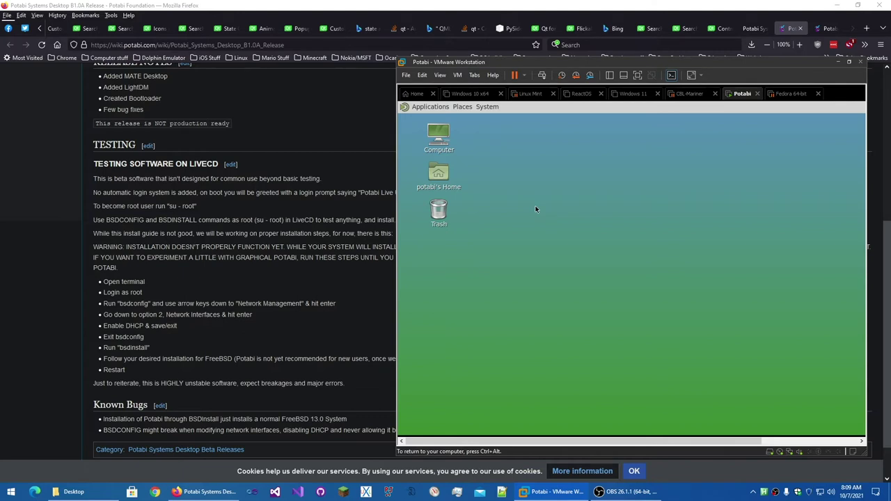
key("ctrl+alt")
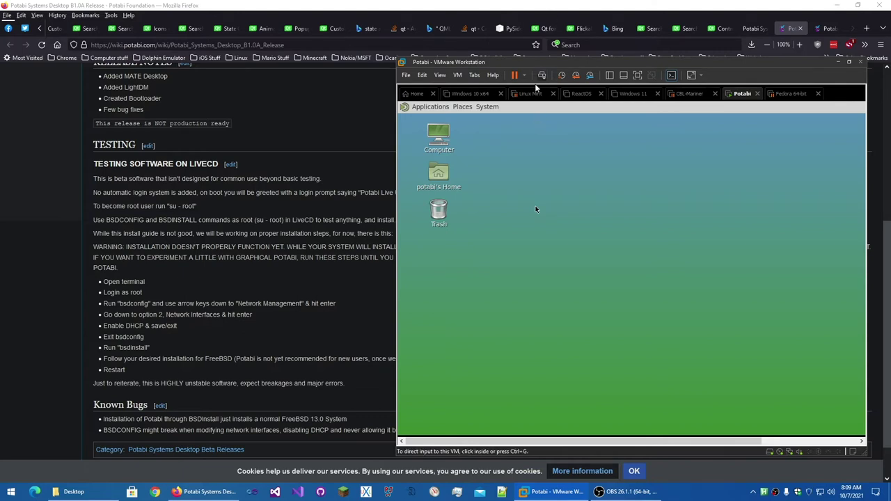
left_click(691, 75)
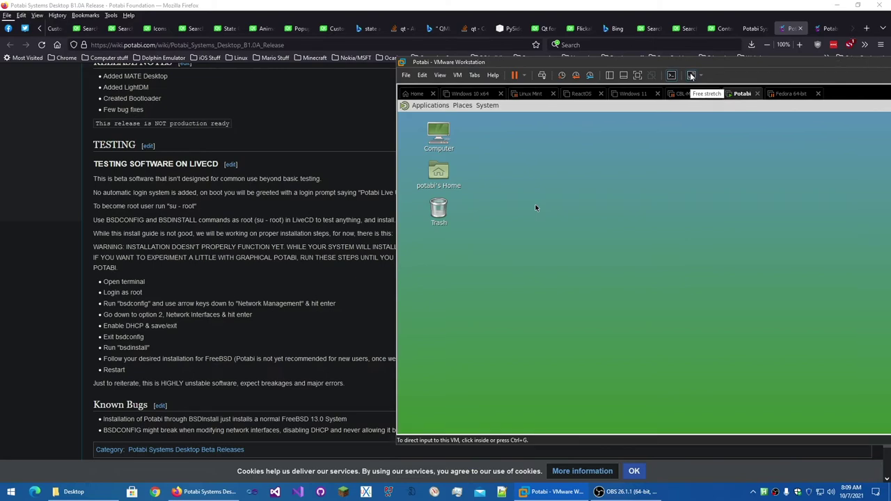
Go full screen, open Computer > potabi > Desktop, and choose Change Desktop Background.
left_click(637, 76)
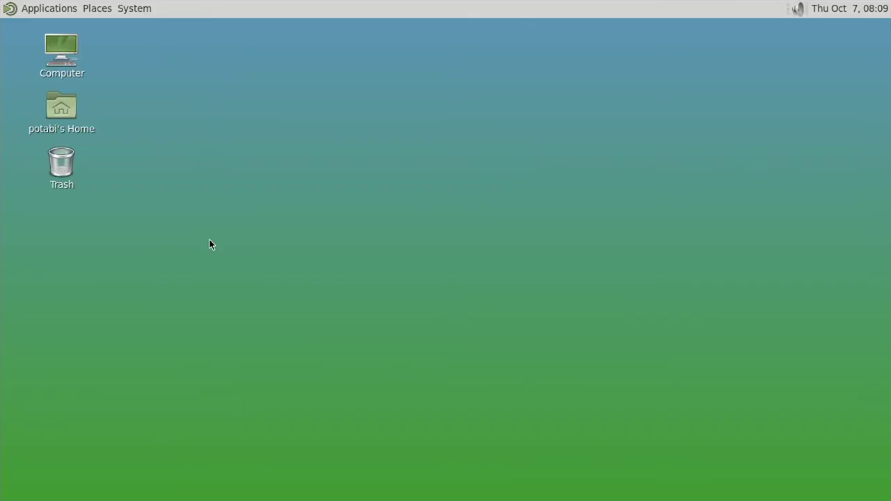
double_click(61, 62)
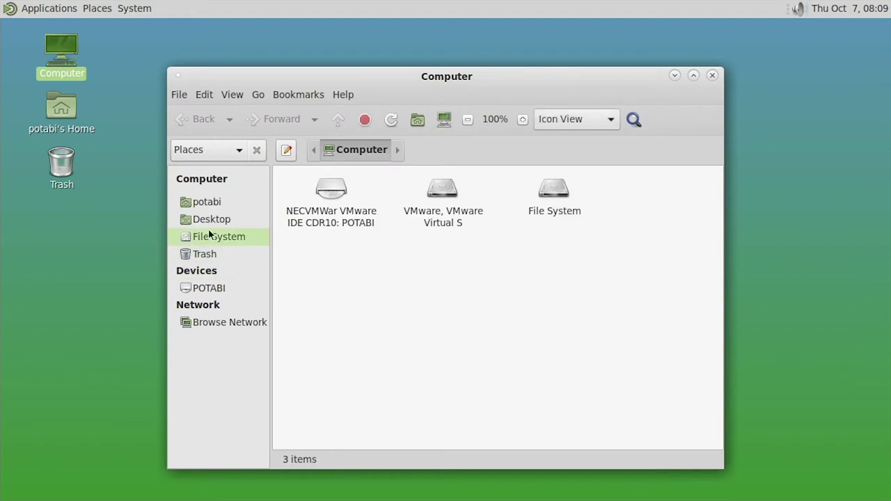
left_click(216, 203)
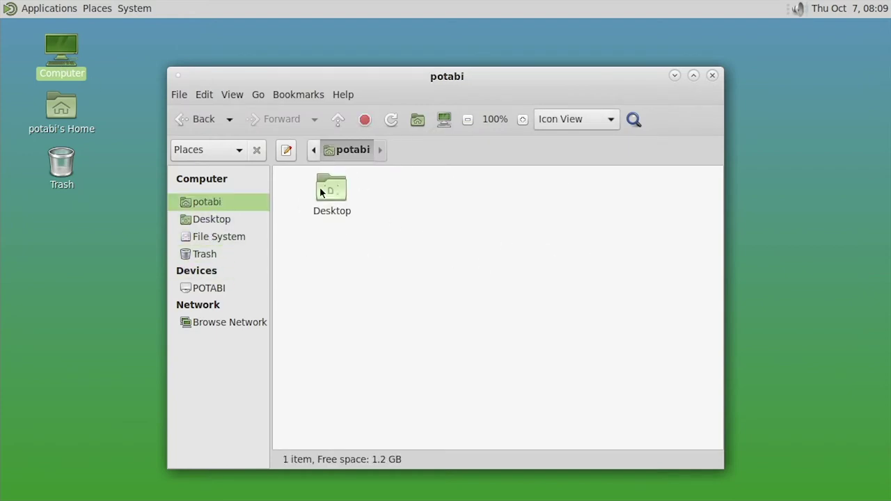
double_click(326, 190)
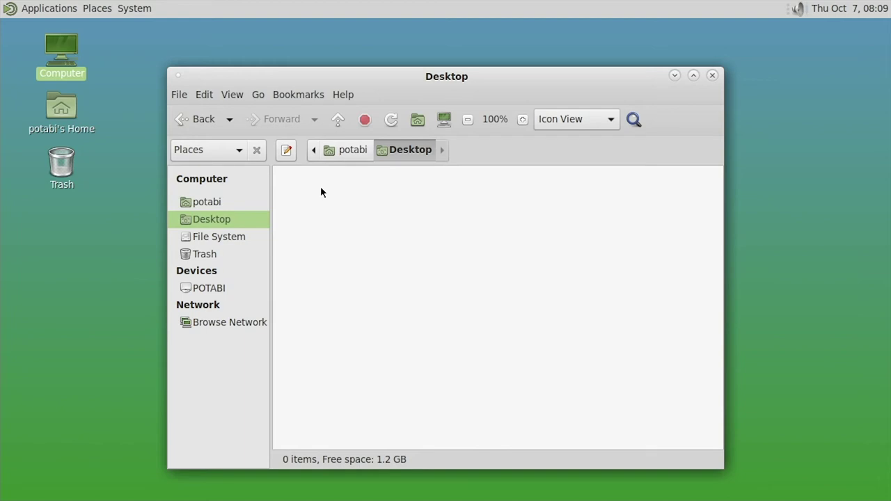
right_click(822, 227)
left_click(732, 384)
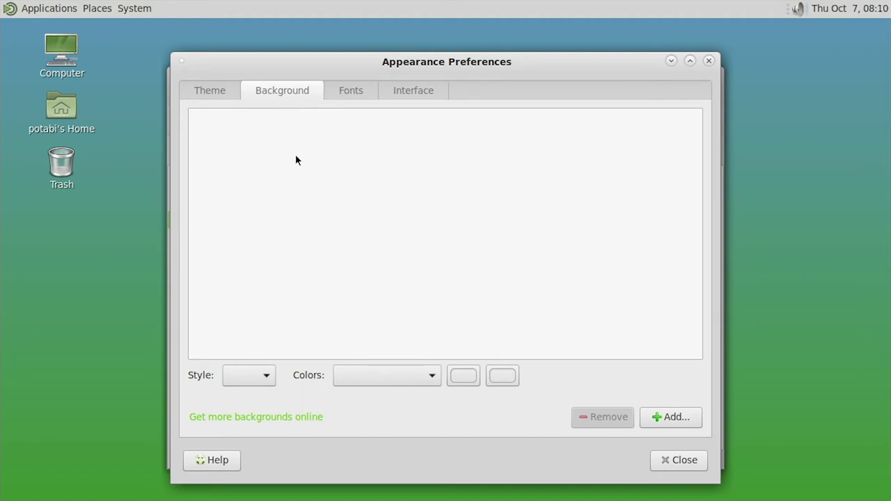
Browse the Fonts, Background and Theme tabs of Appearance Preferences unchanged, then close it.
left_click(334, 95)
left_click(294, 88)
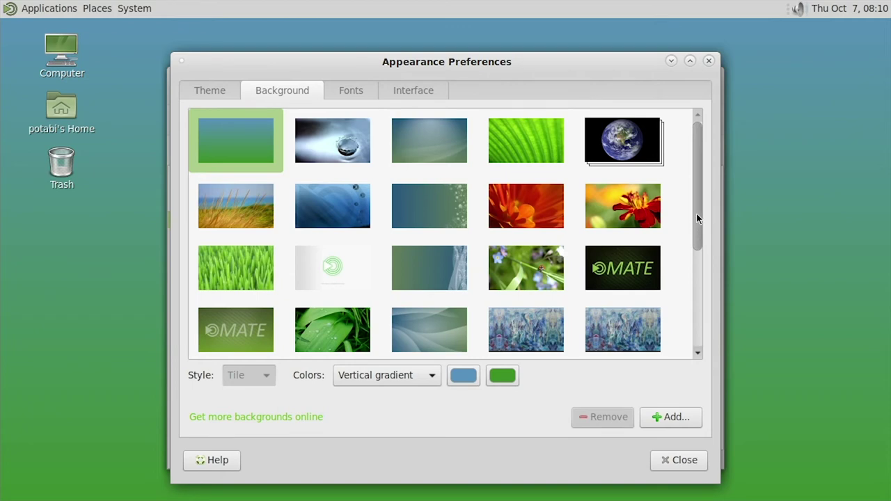
left_click_drag(697, 217, 678, 185)
left_click(208, 93)
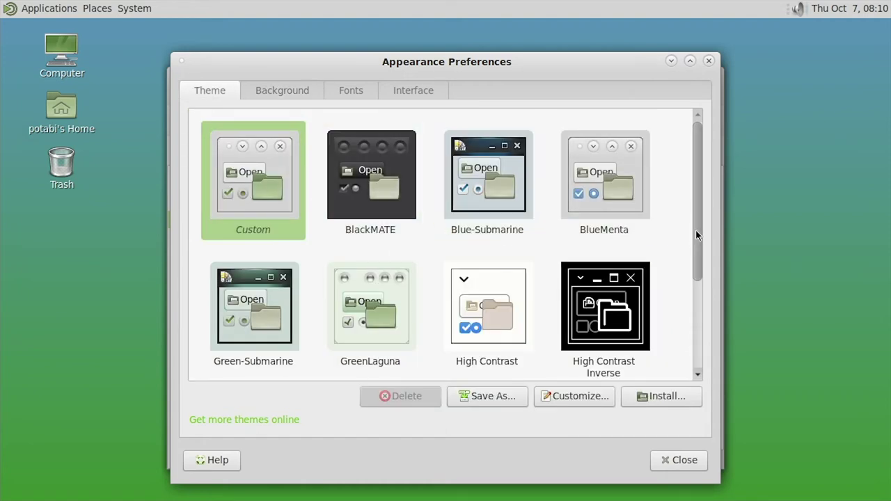
scroll(696, 230, "down", 2)
scroll(695, 338, "down", 5)
scroll(695, 365, "up", 1)
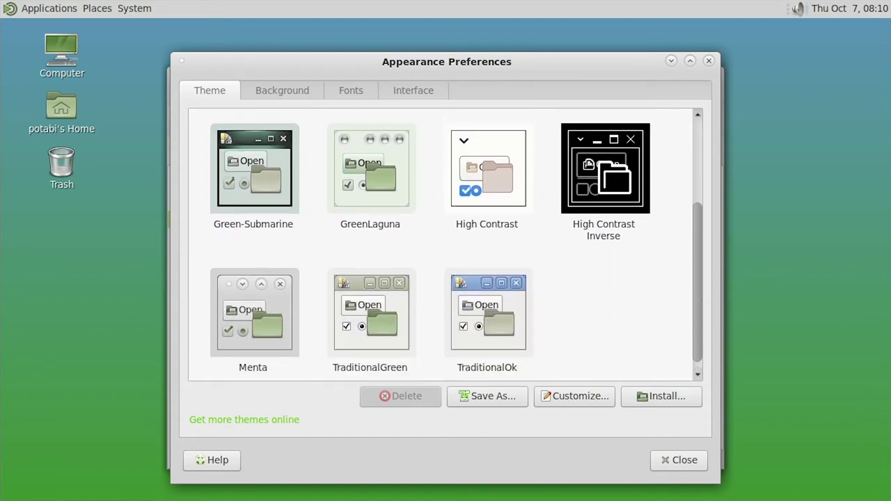
scroll(695, 313, "up", 6)
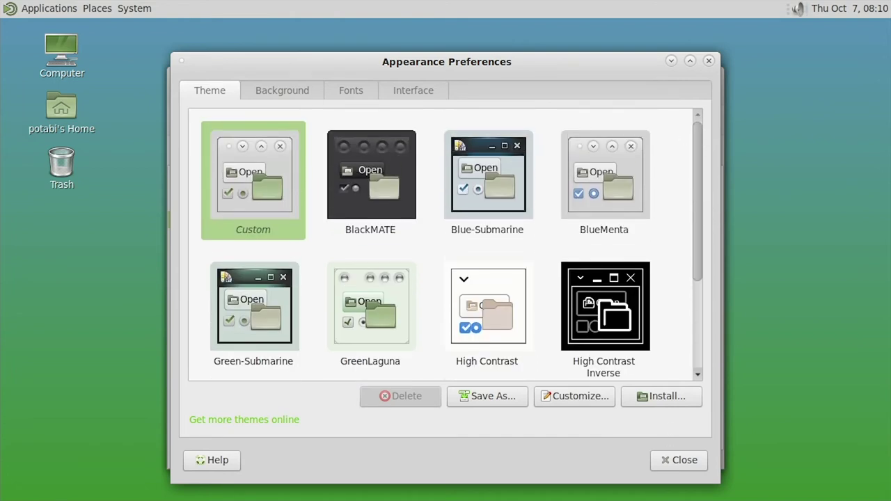
left_click(668, 462)
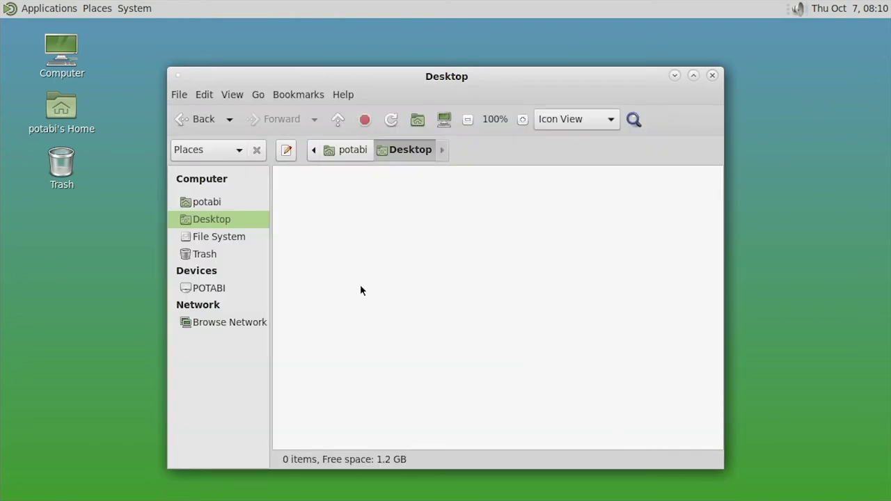
View and close Power Statistics, close the Desktop folder window, then show the clock's calendar.
left_click(6, 7)
mouse_move(12, 28)
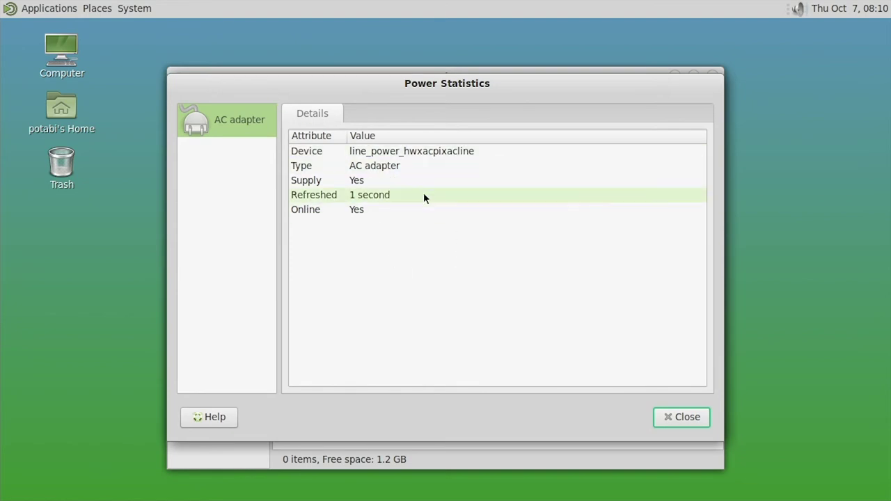
left_click(673, 417)
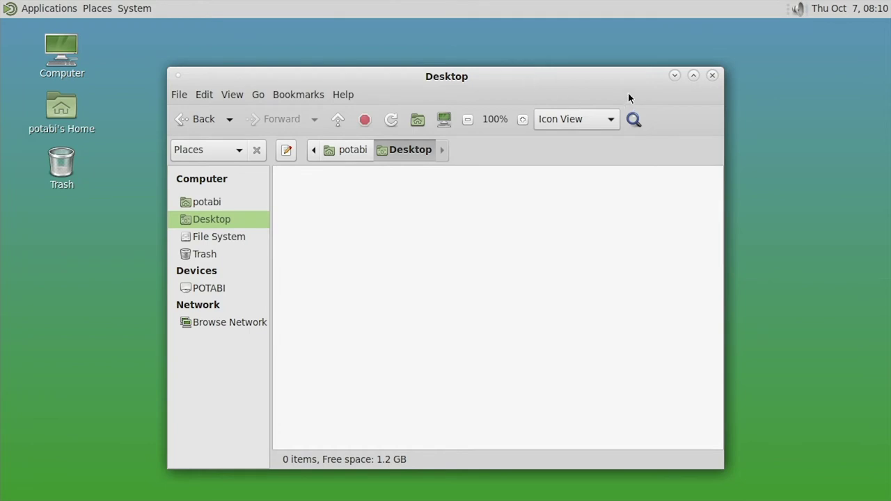
left_click(712, 75)
left_click(849, 8)
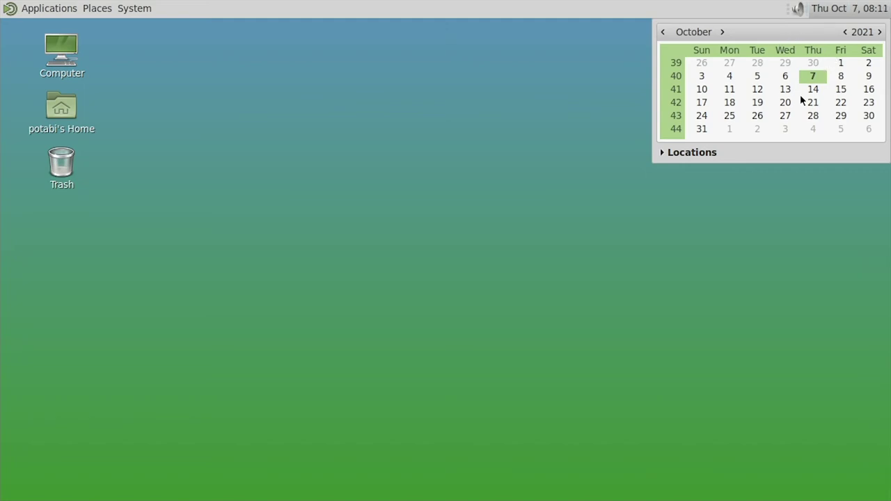
Look through the clock preferences, toggling Show seconds on and off, and close them unchanged.
right_click(829, 5)
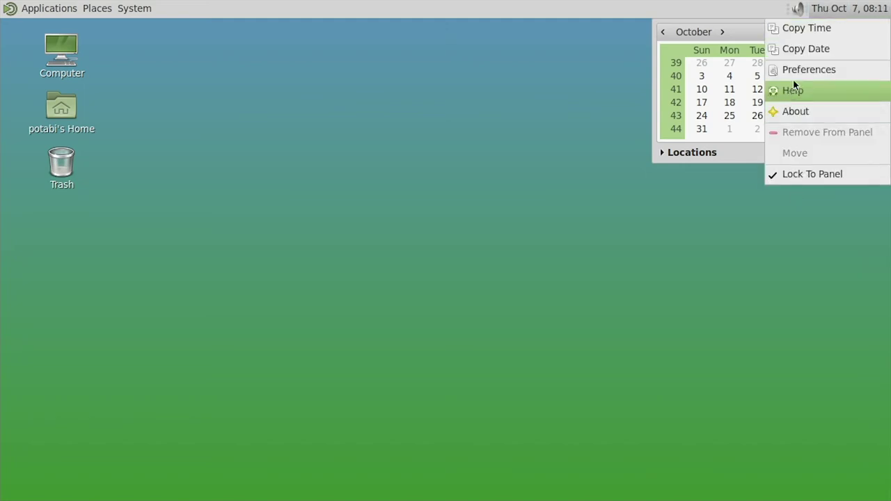
left_click(794, 72)
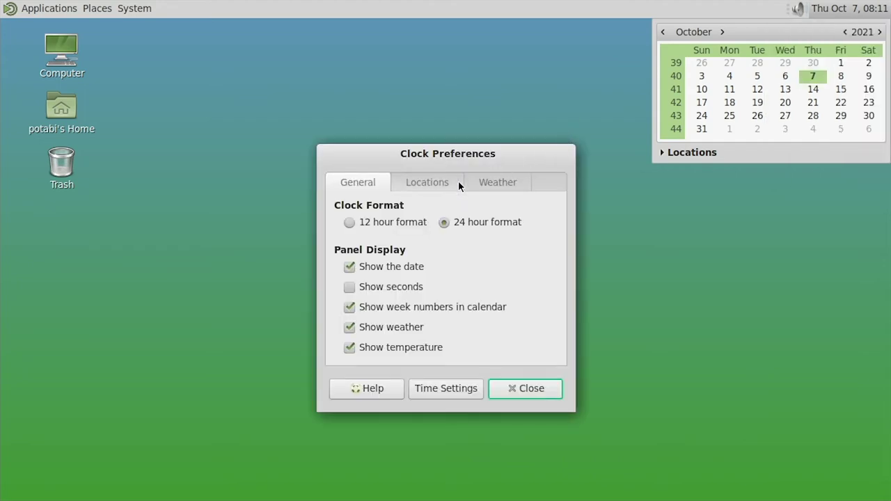
left_click(388, 286)
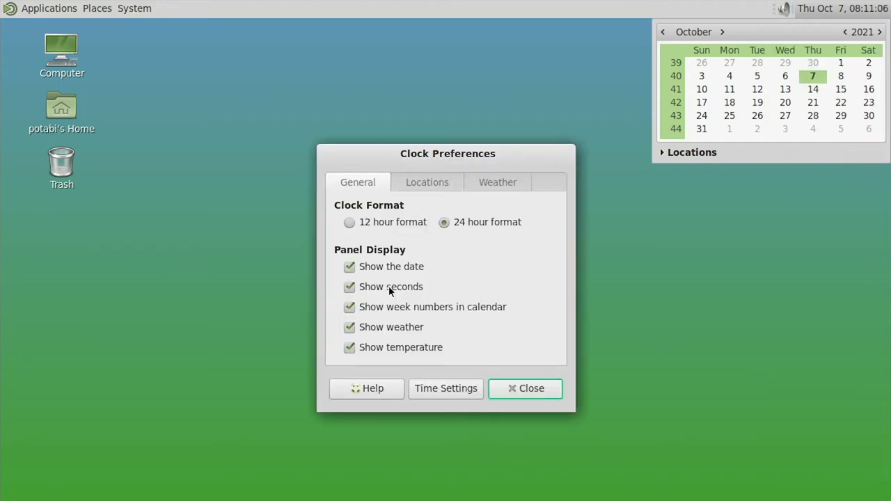
left_click(388, 286)
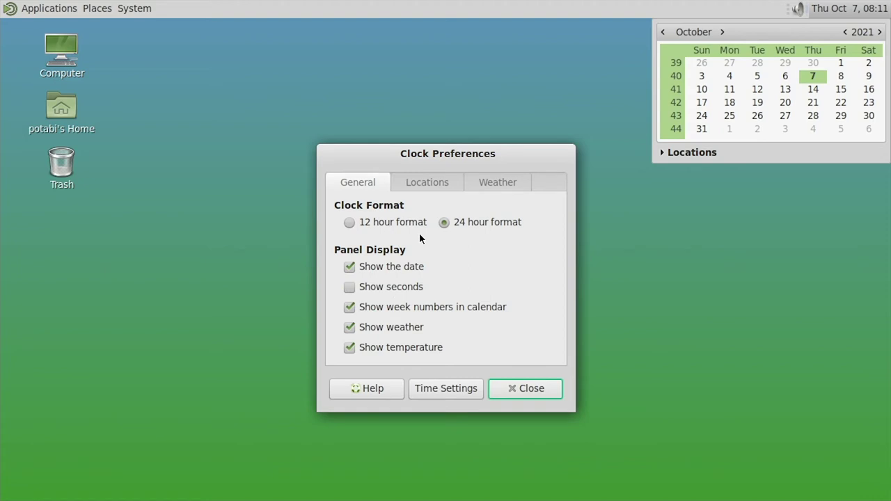
left_click(422, 179)
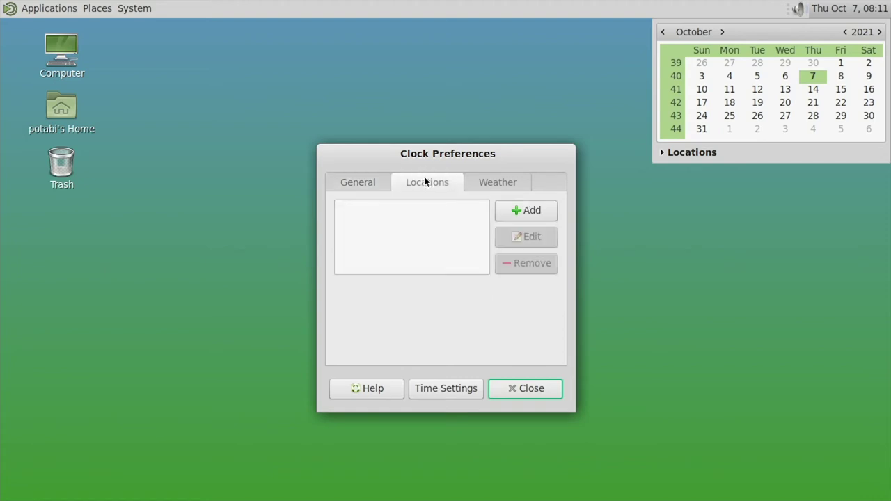
left_click(468, 181)
left_click(381, 182)
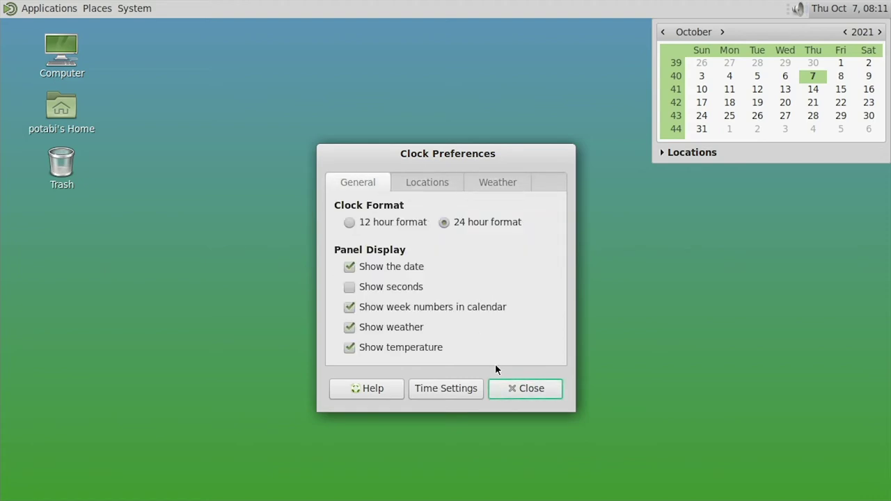
left_click(515, 390)
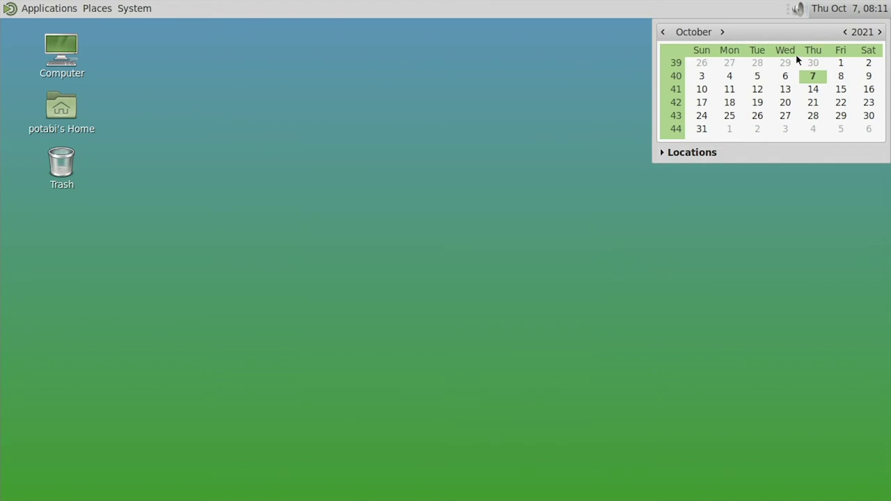
Switch the calendar to September 2021, hide it, and show the volume control.
left_click(746, 64)
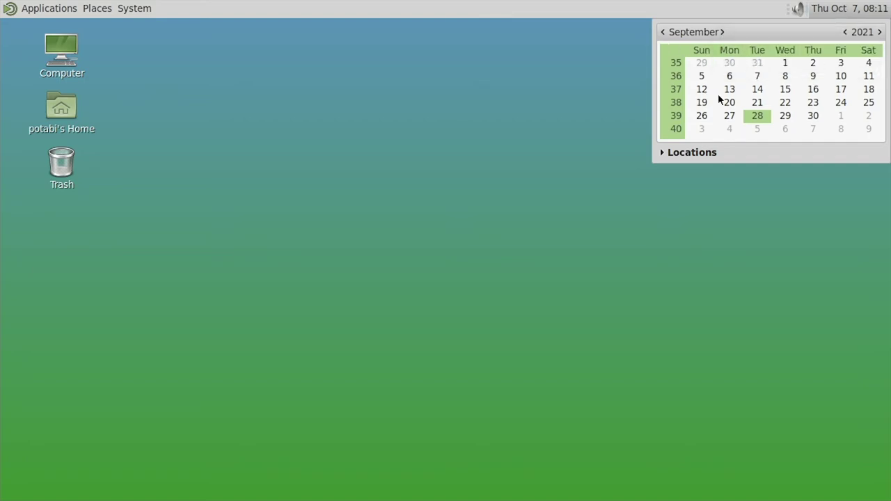
left_click(840, 9)
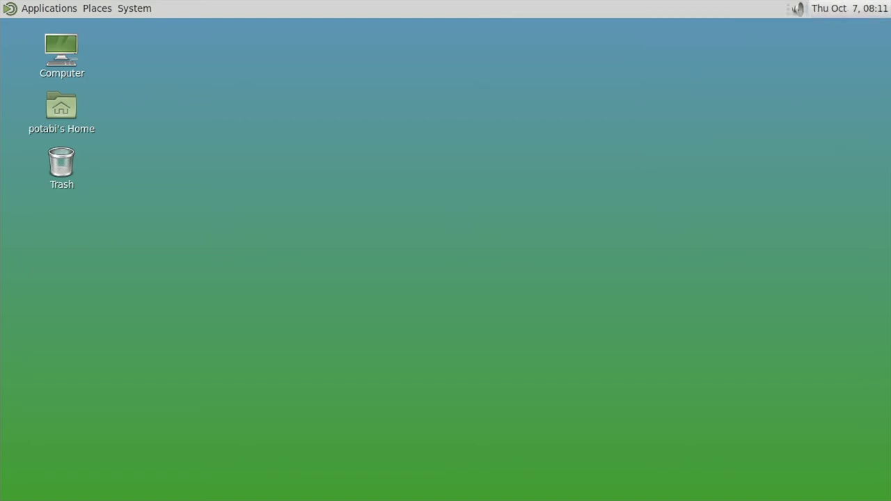
left_click(794, 10)
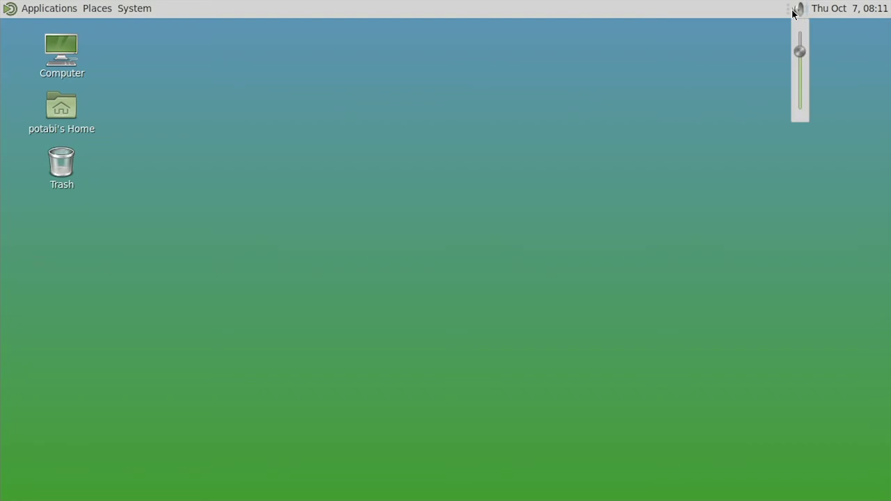
Dismiss the desktop context menu and the clock calendar without choosing anything.
right_click(670, 110)
mouse_move(680, 163)
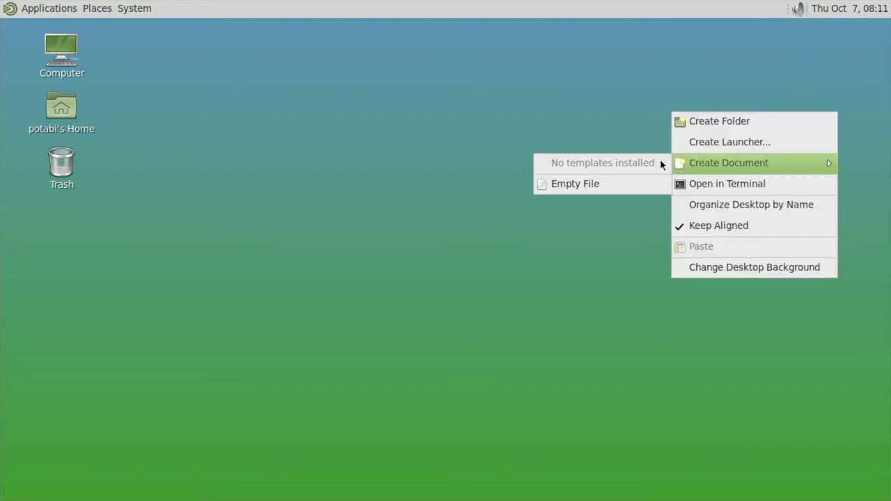
left_click(485, 303)
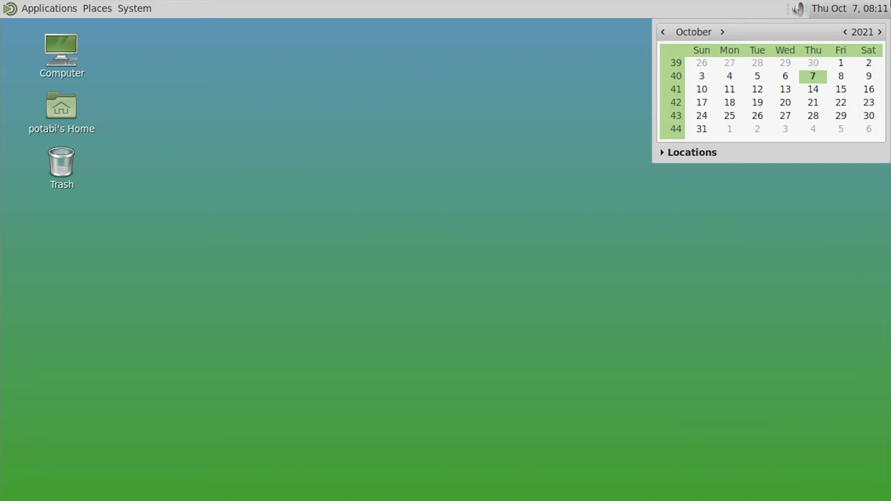
key("Escape")
Launch MATE Disk Usage Analyzer from Applications > System Tools, showing 1.6 GB of 2.8 GB used.
left_click(13, 10)
mouse_move(44, 35)
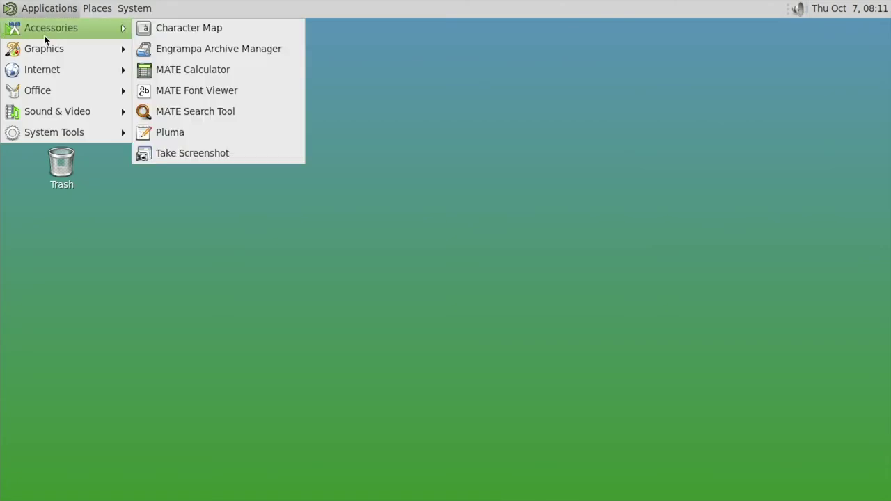
mouse_move(13, 54)
mouse_move(11, 69)
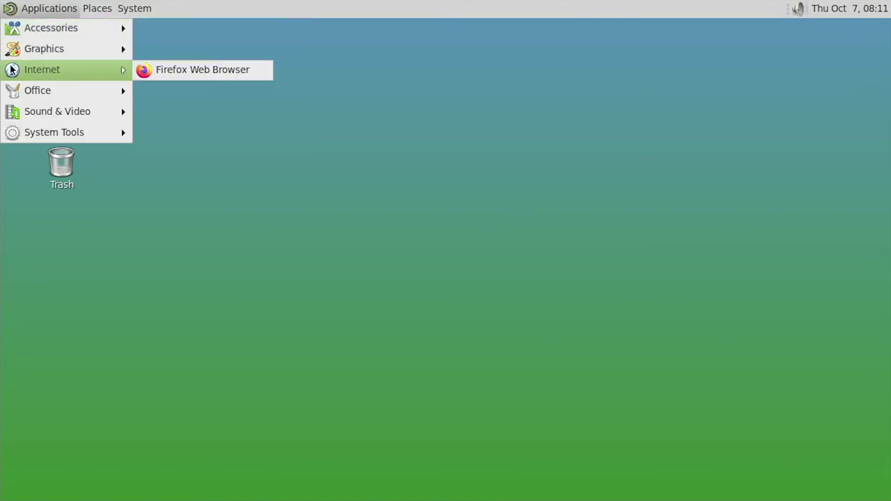
mouse_move(14, 86)
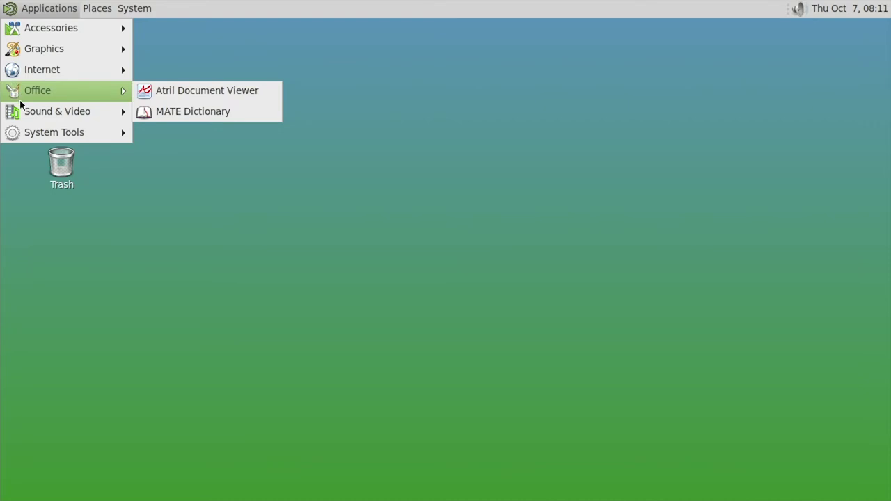
mouse_move(26, 126)
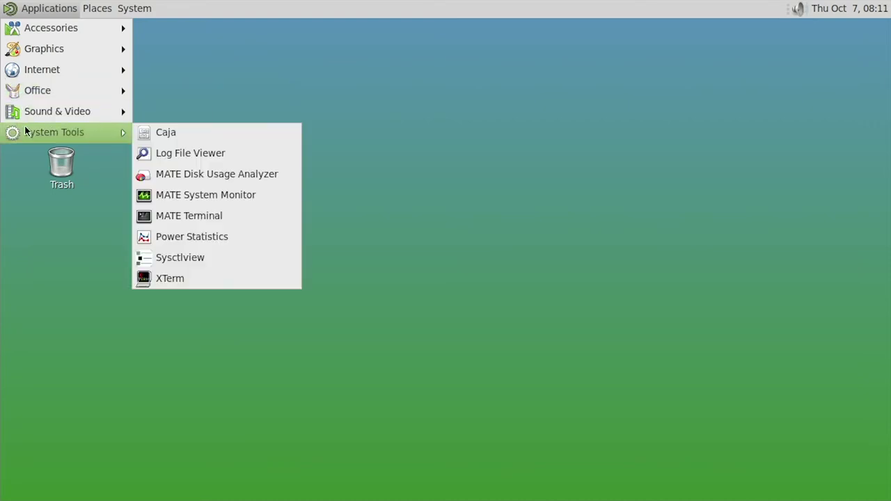
left_click(183, 176)
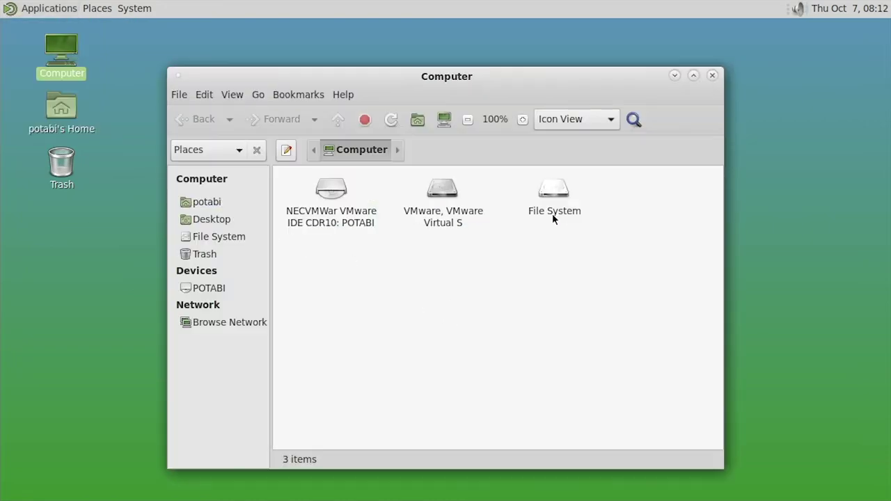
Open the root File System, read the FreeBSD COPYRIGHT file in Pluma, then close it.
double_click(552, 209)
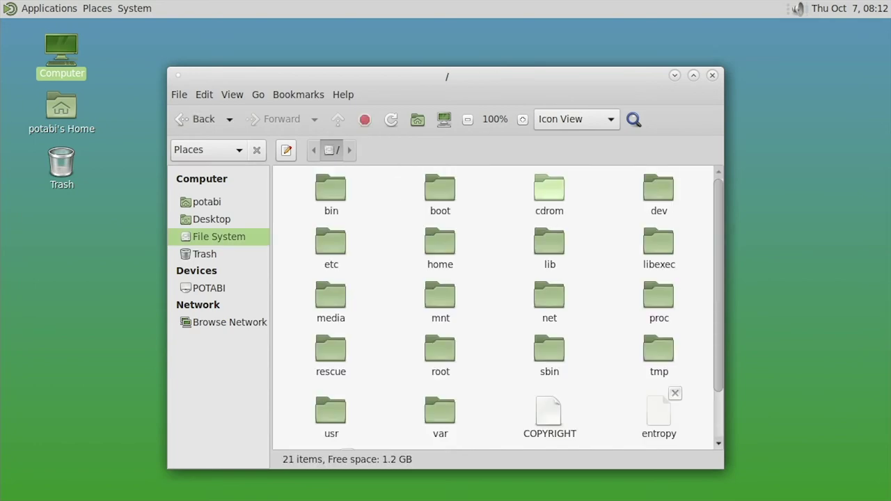
scroll(608, 333, "down", 2)
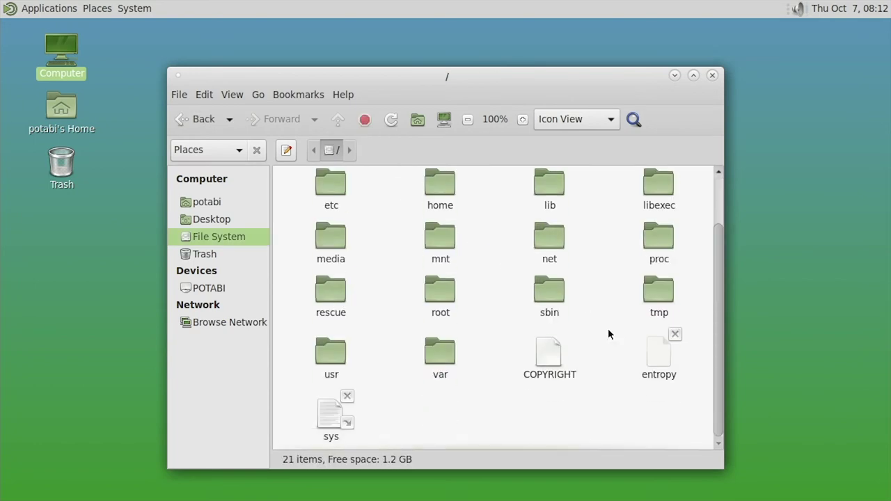
right_click(539, 374)
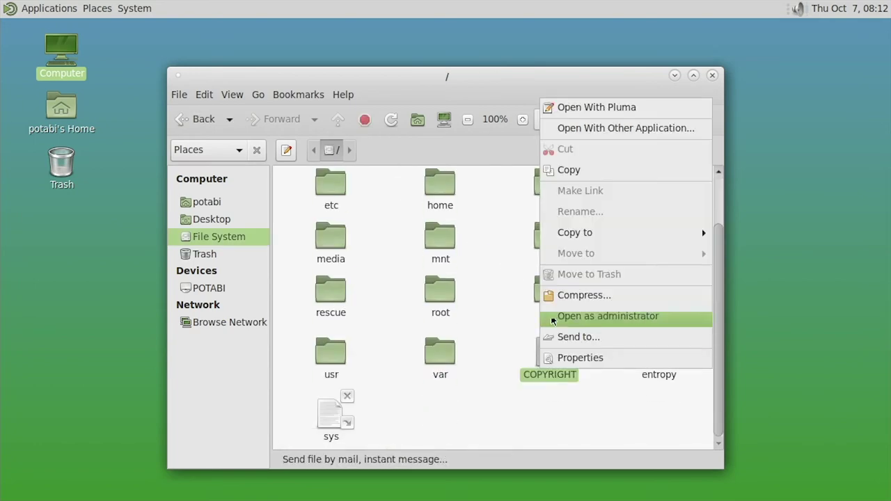
left_click(568, 111)
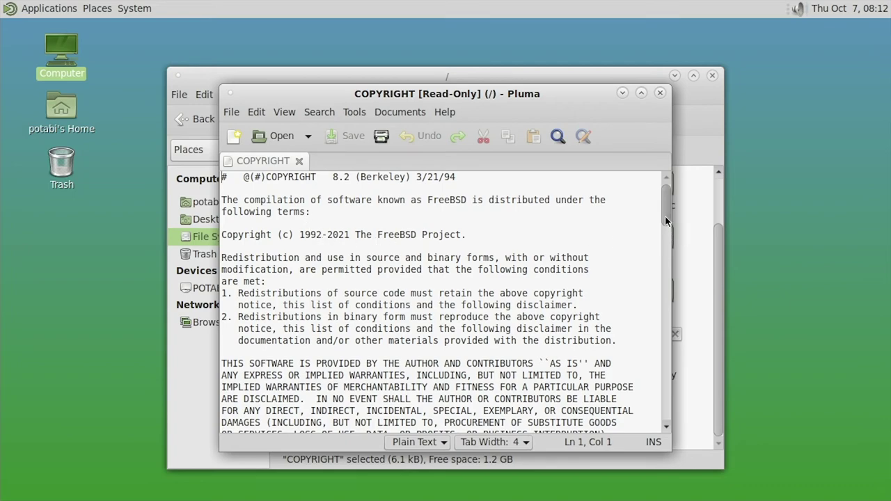
mouse_move(665, 216)
left_mouse_down()
mouse_move(647, 350)
mouse_move(659, 443)
left_mouse_up()
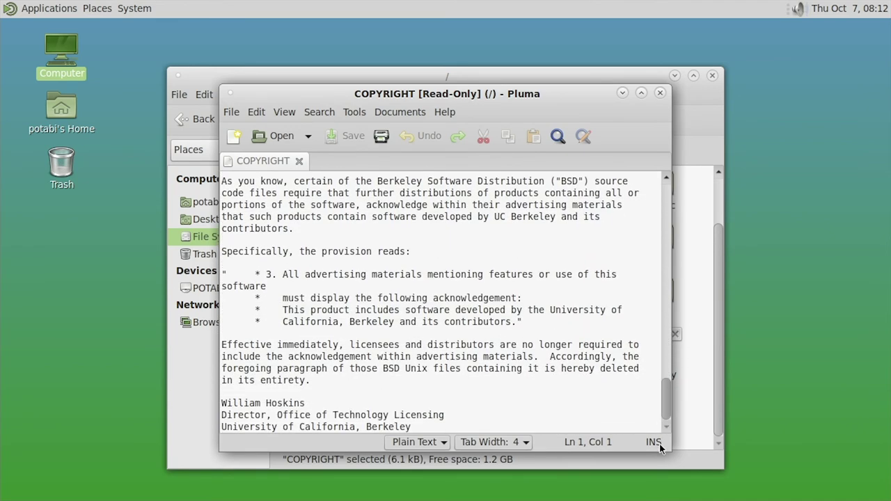
left_click(660, 92)
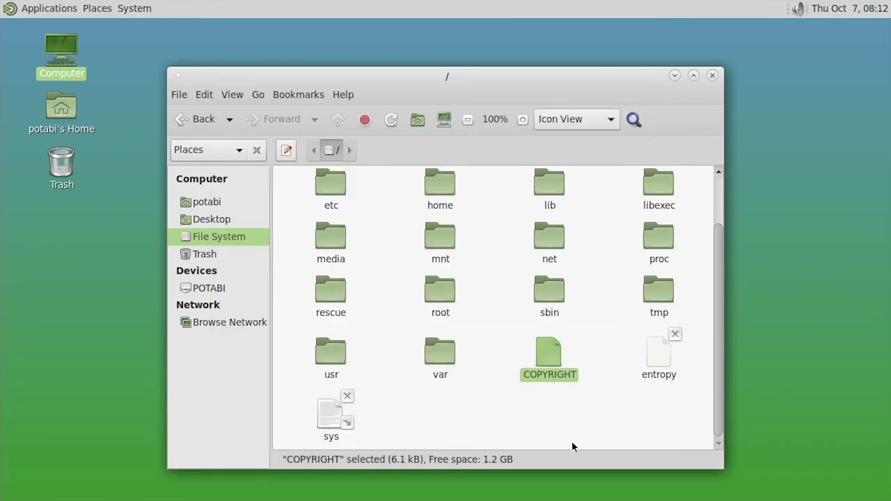
scroll(565, 431, "up", 1)
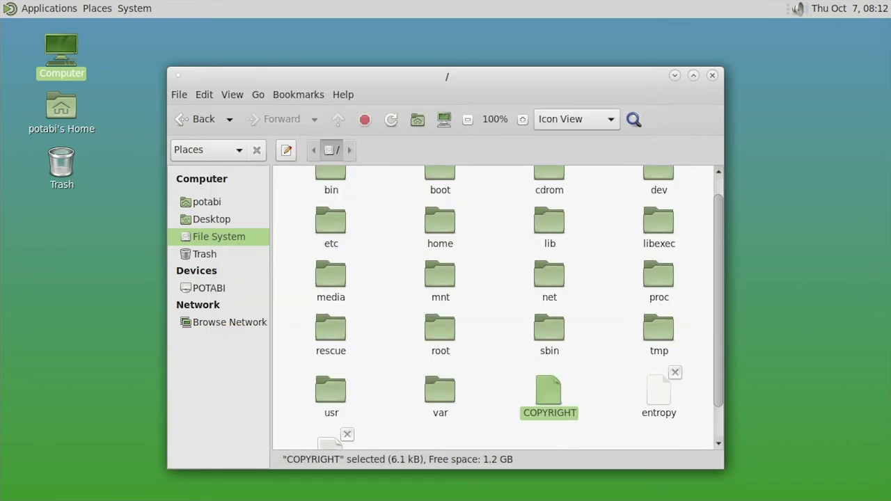
left_click(560, 428)
scroll(561, 428, "up", 1)
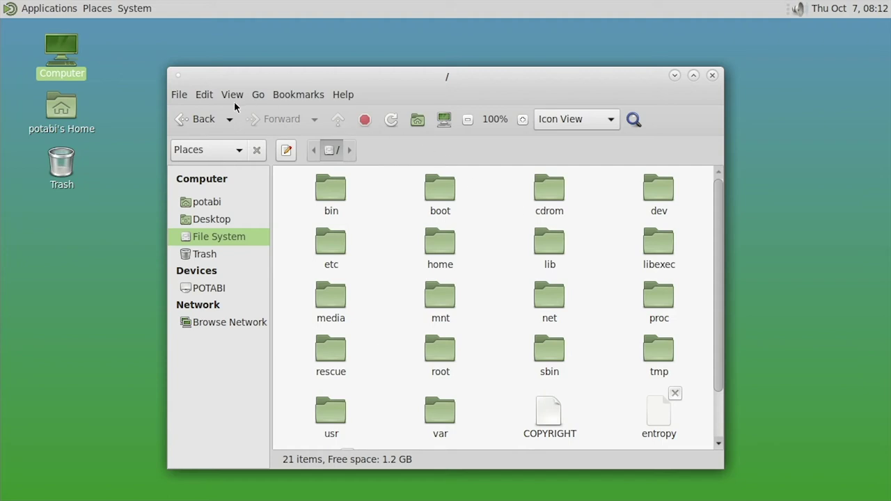
left_click(174, 96)
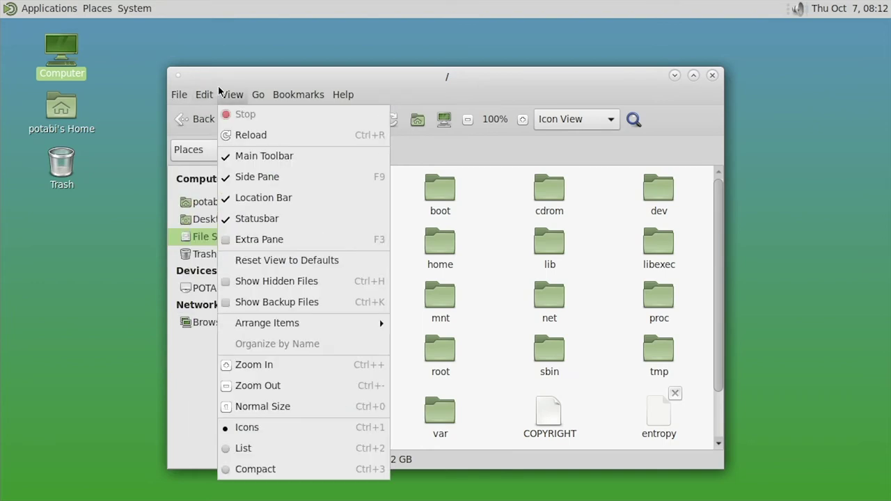
mouse_move(258, 96)
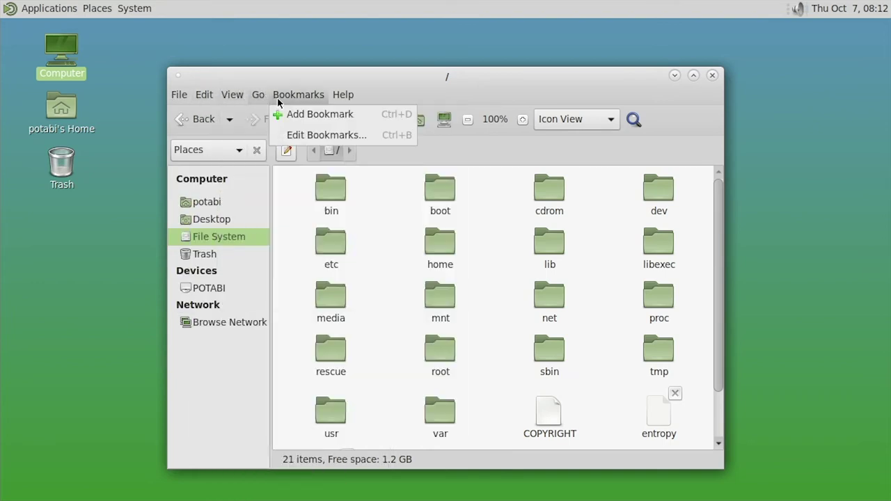
left_click(288, 106)
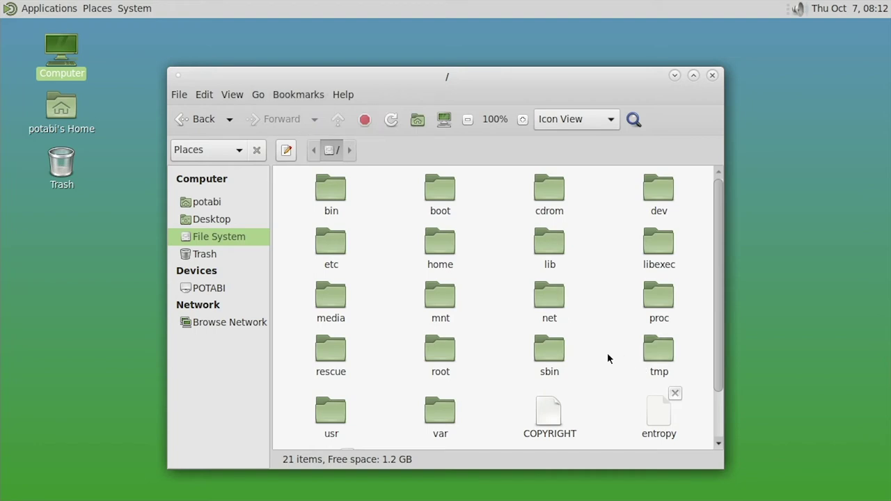
scroll(615, 366, "down", 2)
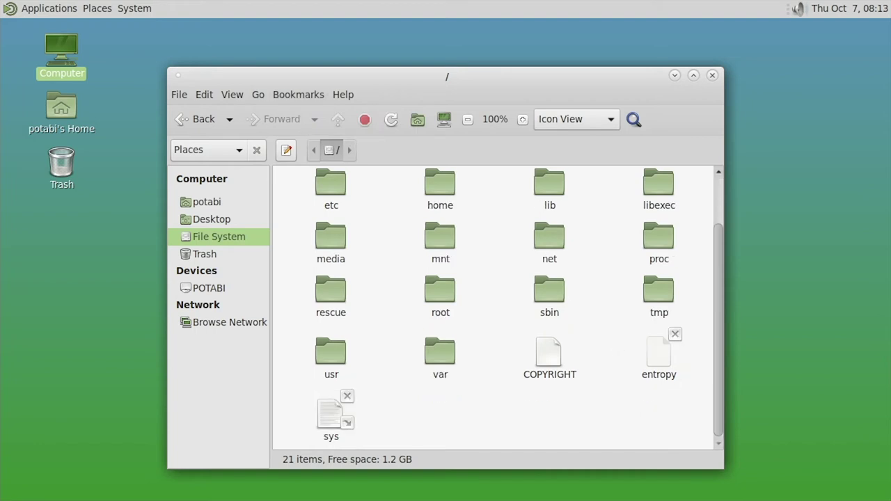
scroll(615, 366, "up", 2)
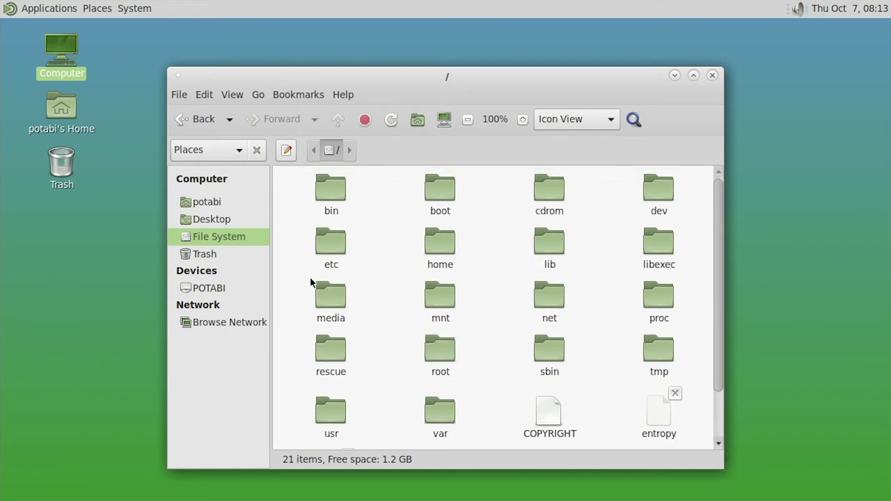
Open etc and view os-release in Pluma, which reports FreeBSD 13.0-STABLE.
double_click(317, 252)
scroll(320, 252, "down", 5)
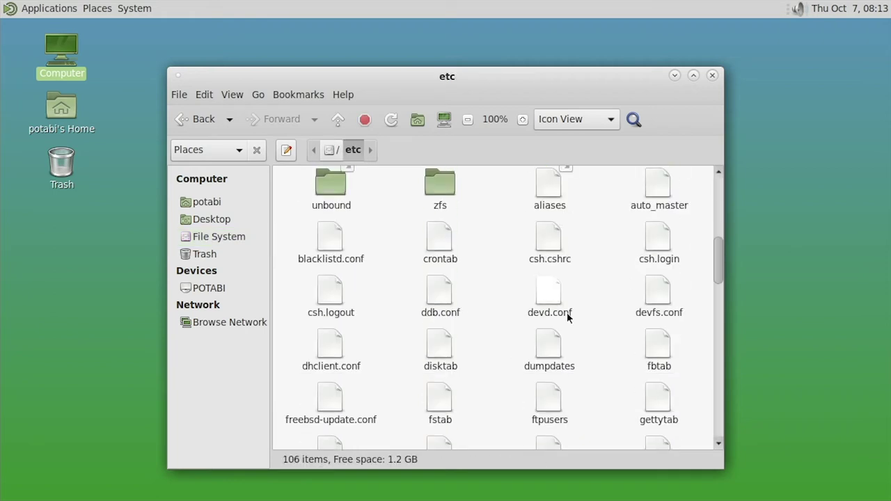
scroll(711, 276, "down", 8)
scroll(708, 375, "down", 3)
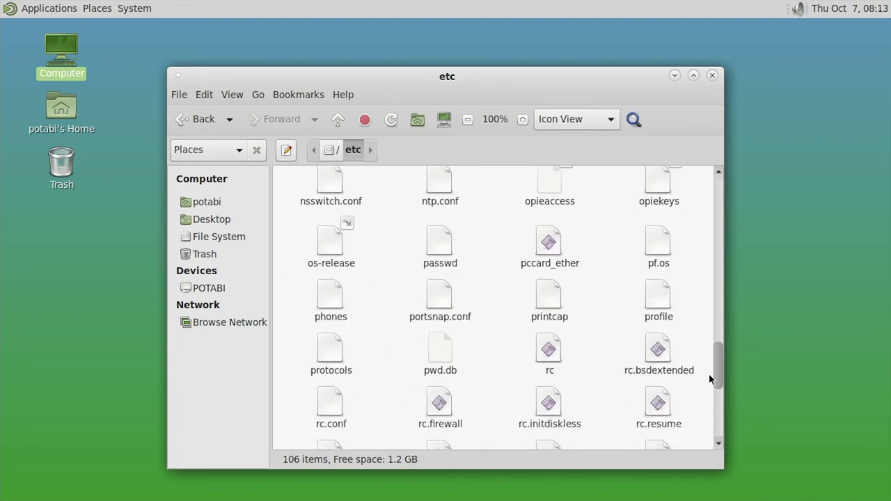
scroll(708, 380, "down", 1)
scroll(706, 381, "down", 1)
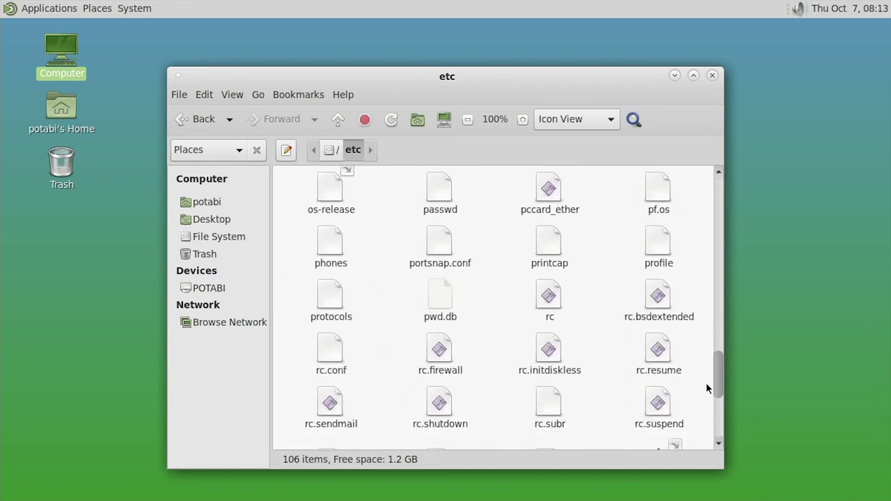
right_click(329, 206)
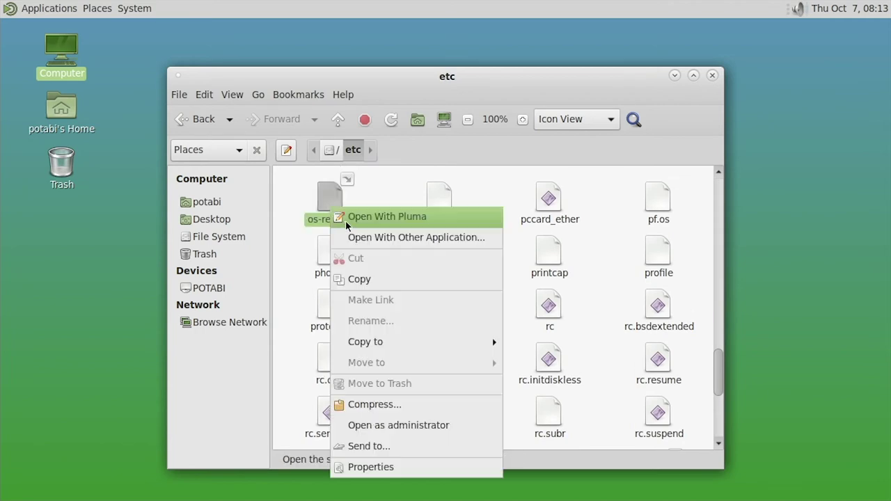
left_click(348, 222)
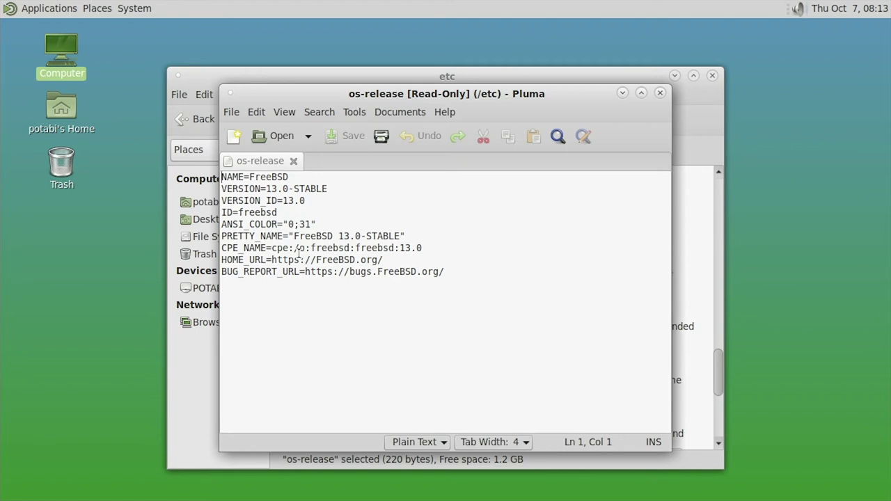
Close the os-release window and mount the POTABI disc to show its contents.
left_click(660, 92)
scroll(276, 405, "up", 9)
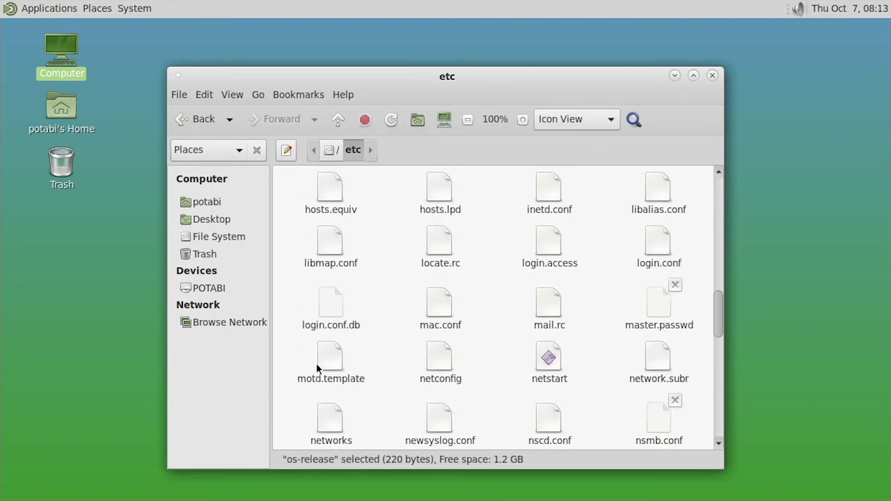
left_click(285, 347)
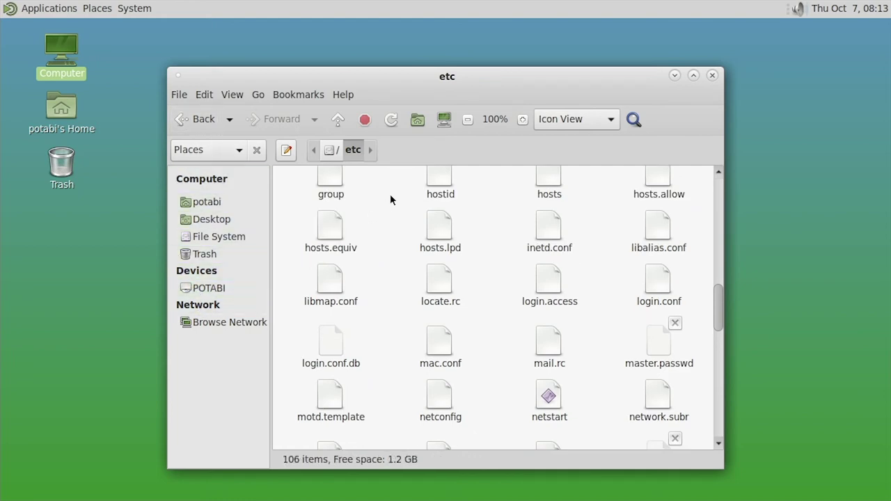
left_click(240, 297)
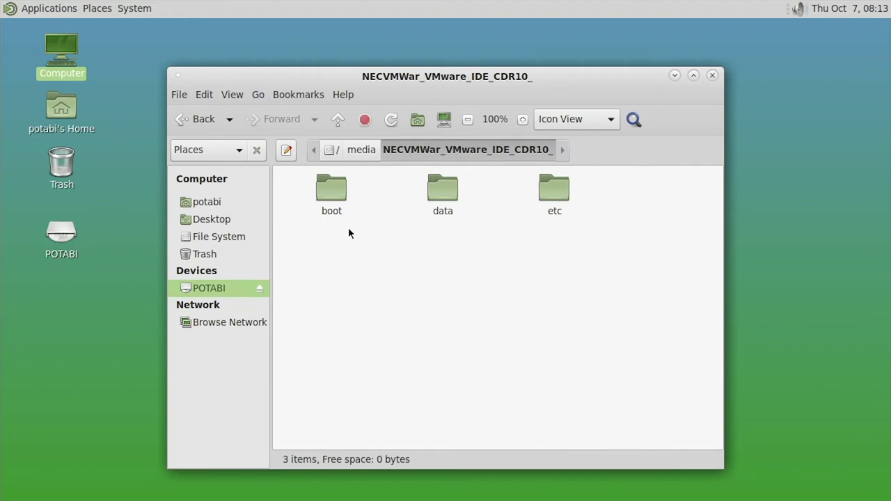
Browse the POTABI disc's data, etc and boot folders, scrolling through boot's 66 items.
double_click(452, 196)
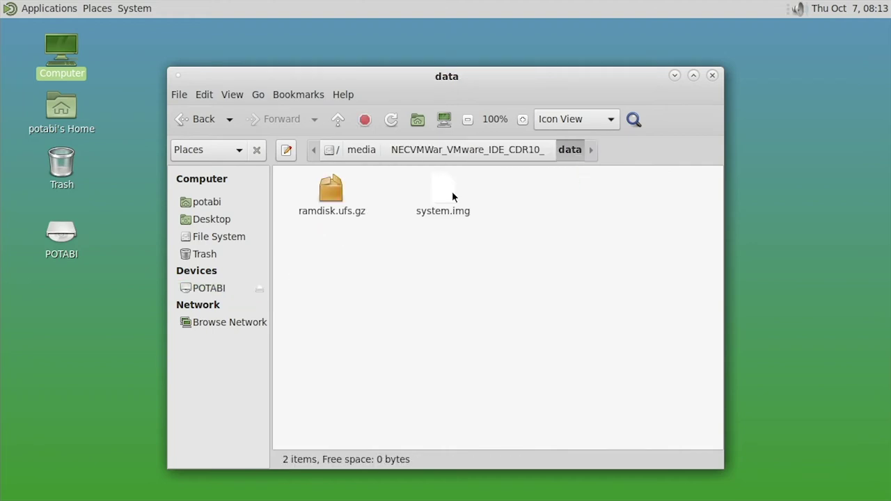
left_click(438, 157)
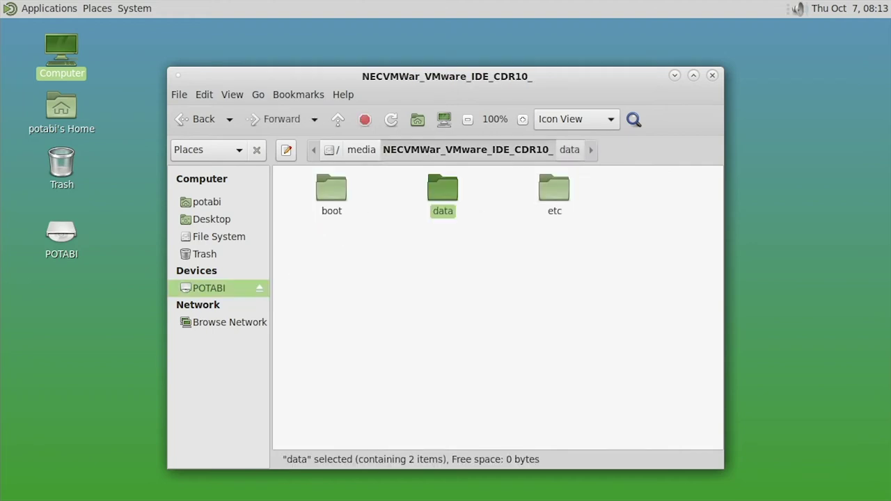
double_click(542, 190)
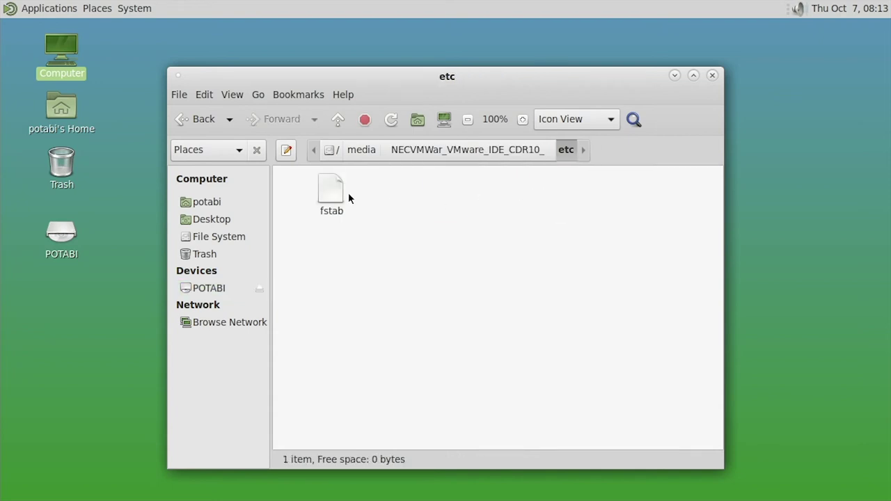
left_click(388, 150)
double_click(333, 192)
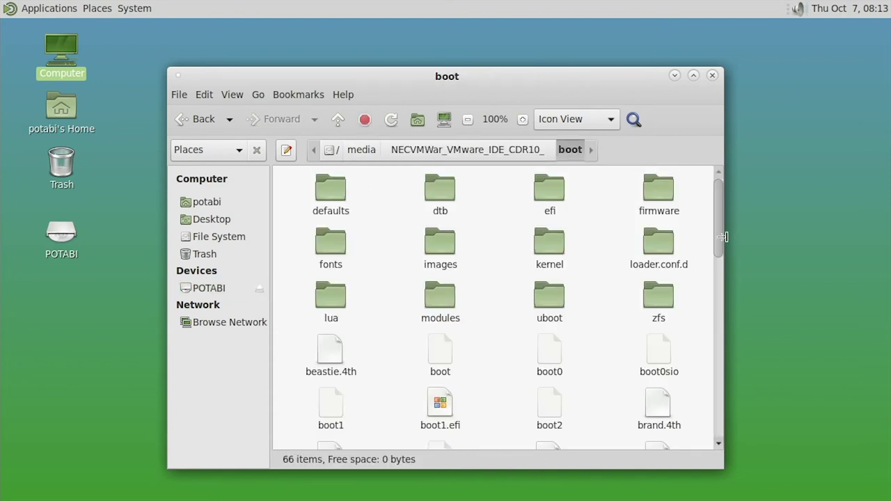
left_click_drag(714, 236, 702, 420)
Close the file manager and view the MATE Panel's About information.
left_click(712, 75)
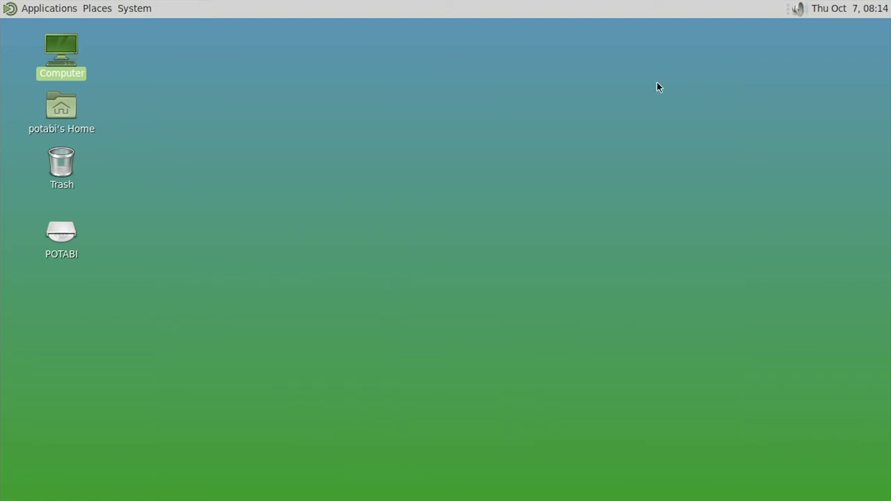
right_click(211, 7)
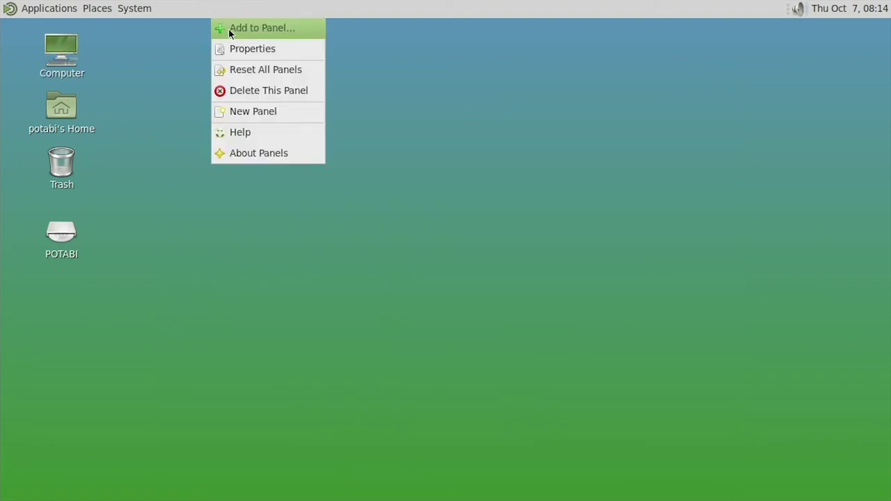
left_click(223, 151)
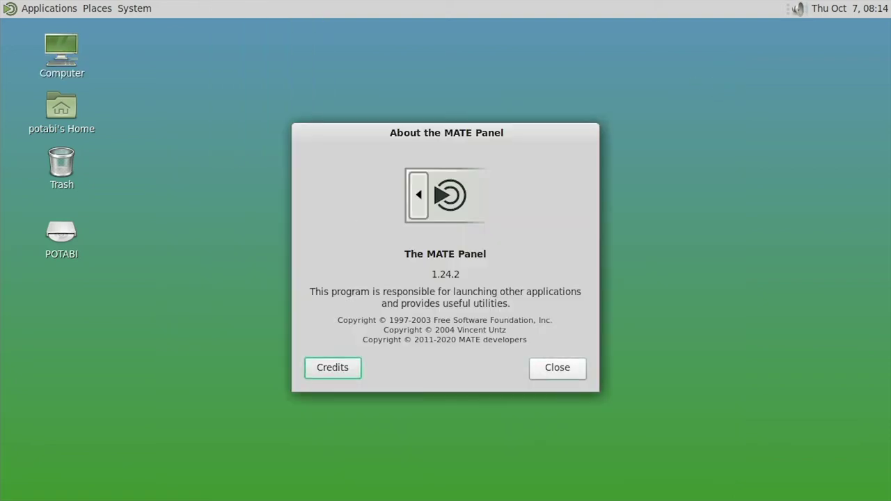
left_click(573, 365)
Open the Applications menu, reopening it to reach the Internet category.
left_click(2, 4)
mouse_move(4, 34)
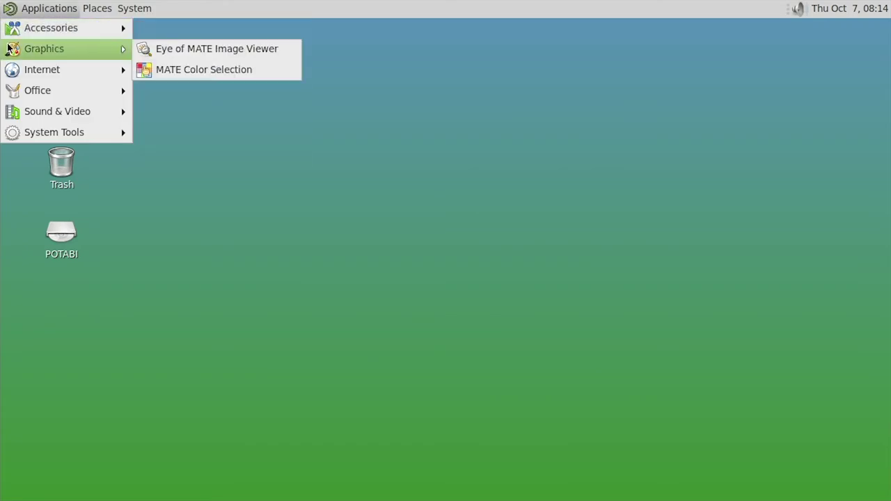
left_click(54, 8)
left_click(52, 10)
left_click(51, 12)
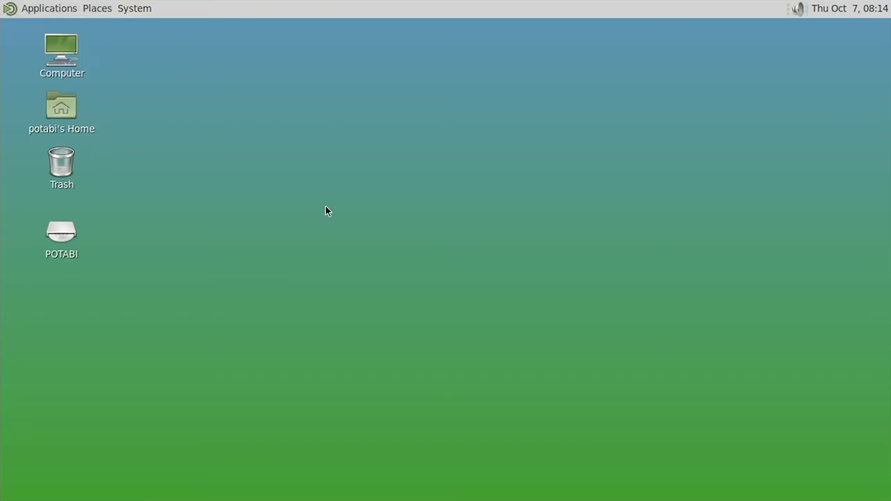
left_click(7, 7)
Launch Firefox, set it as the default browser, and search for 'potabi'.
mouse_move(10, 33)
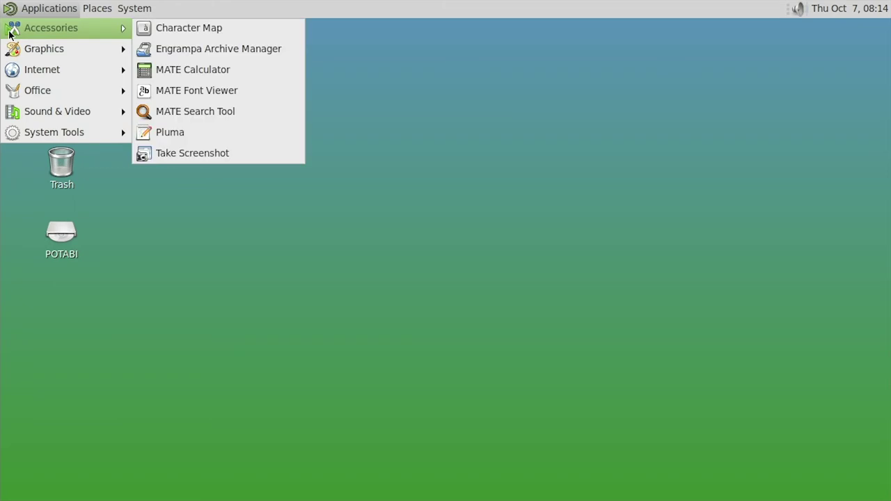
mouse_move(36, 63)
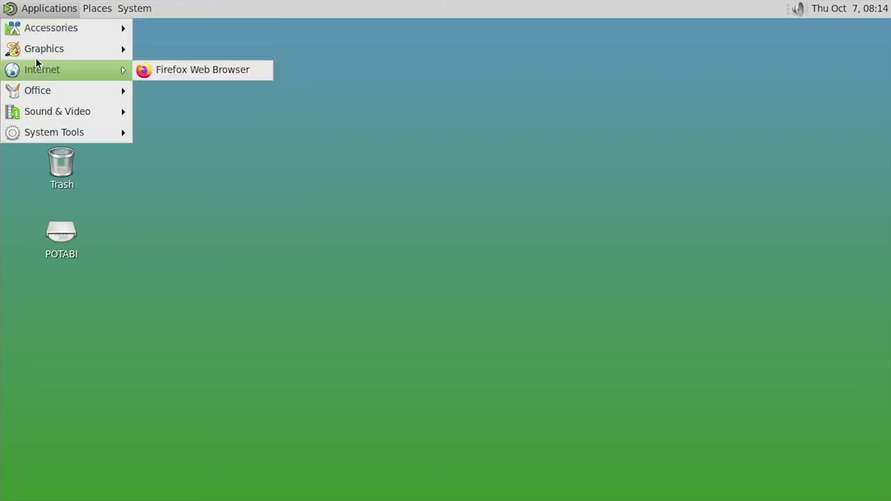
left_click(173, 67)
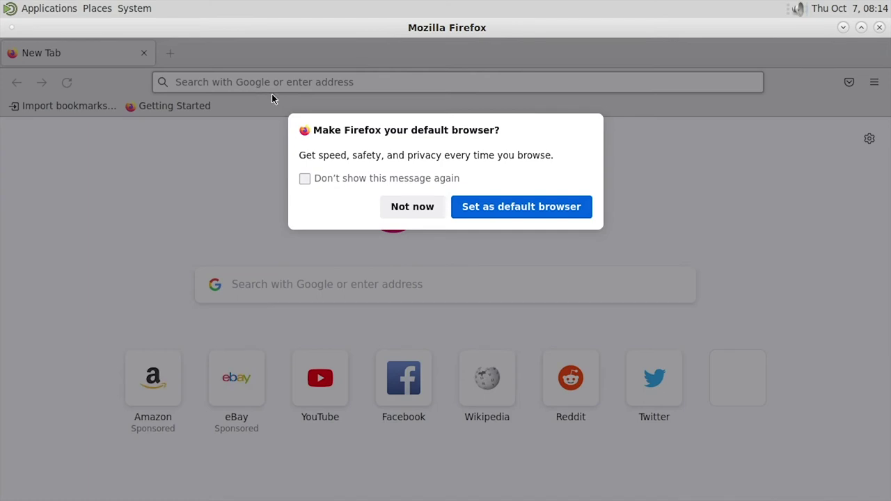
left_click(465, 216)
left_click(324, 82)
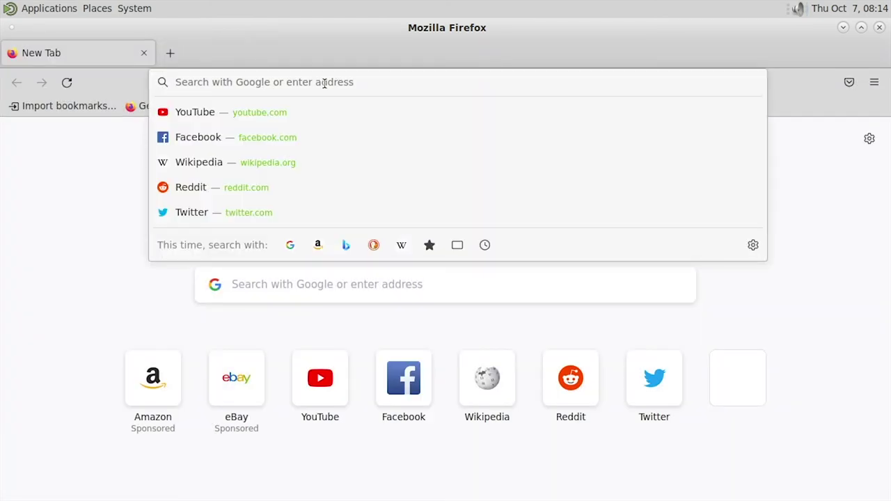
type("potabi")
key("Return")
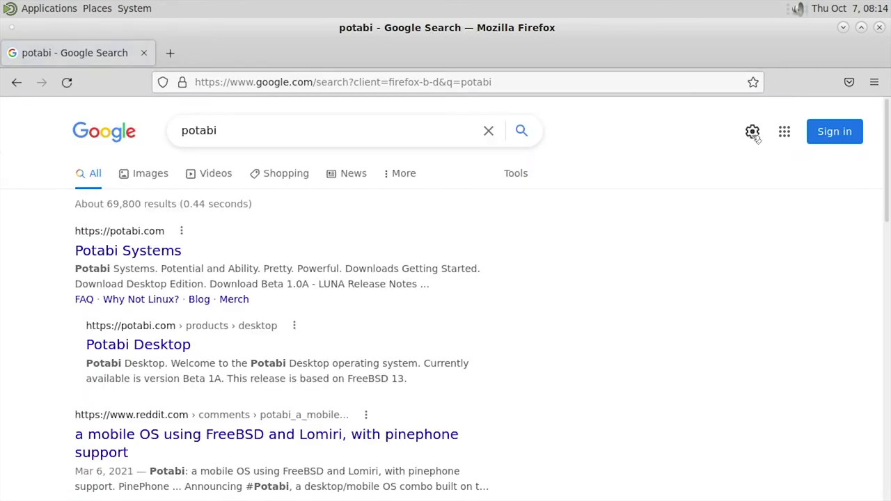
Browse the bookmark folders in the Library, then open the Potabi Systems search result.
left_click(875, 82)
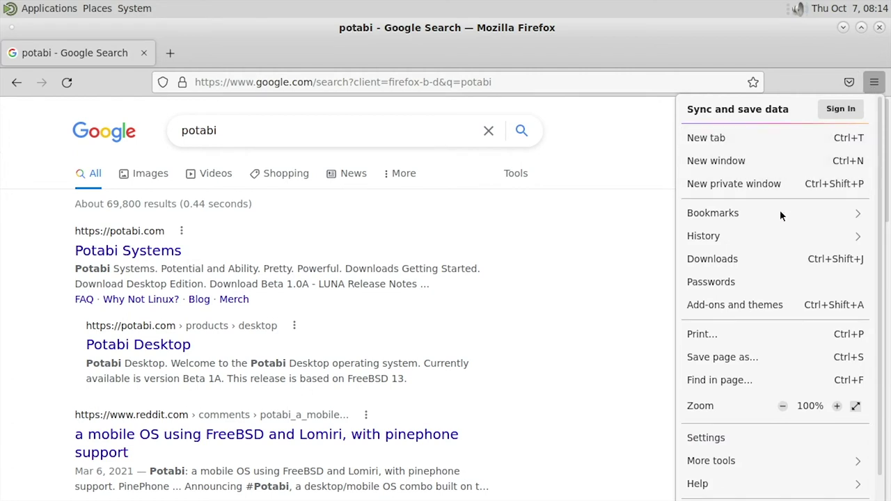
left_click(740, 211)
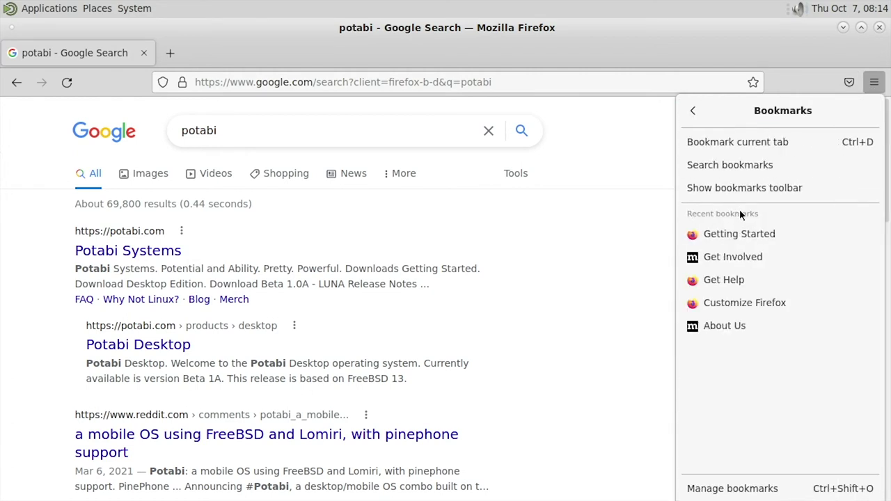
left_click(733, 488)
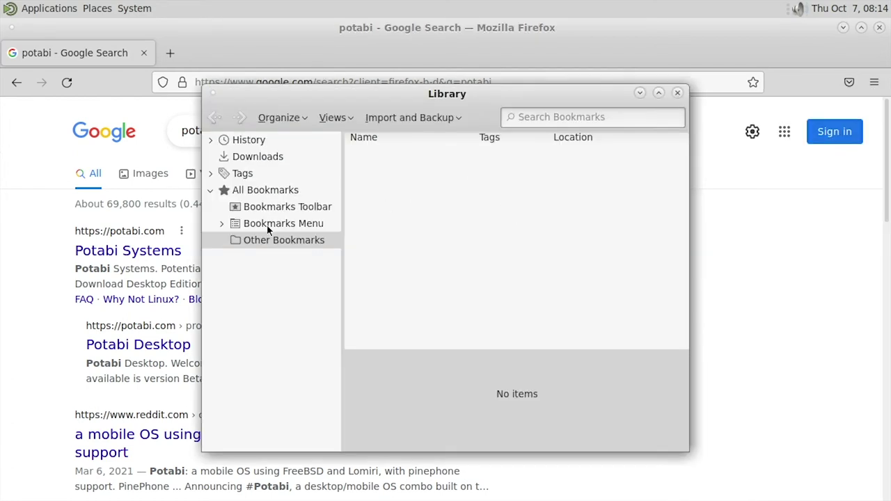
left_click(284, 209)
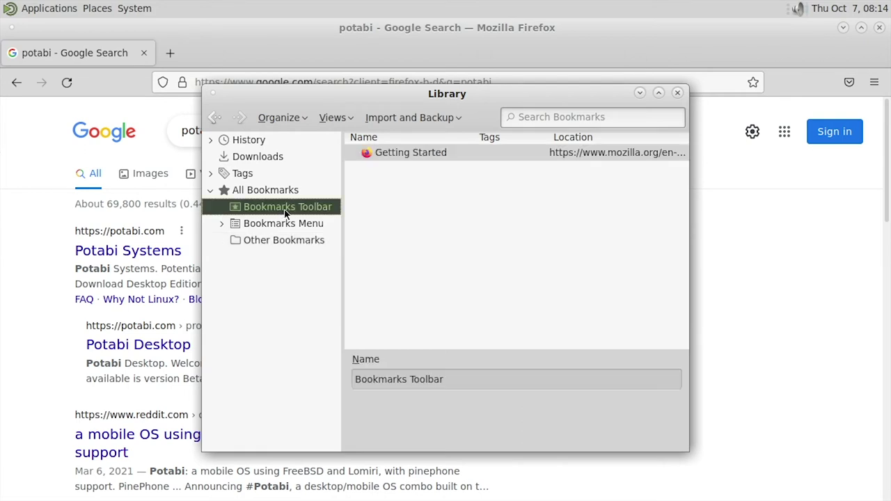
left_click(252, 230)
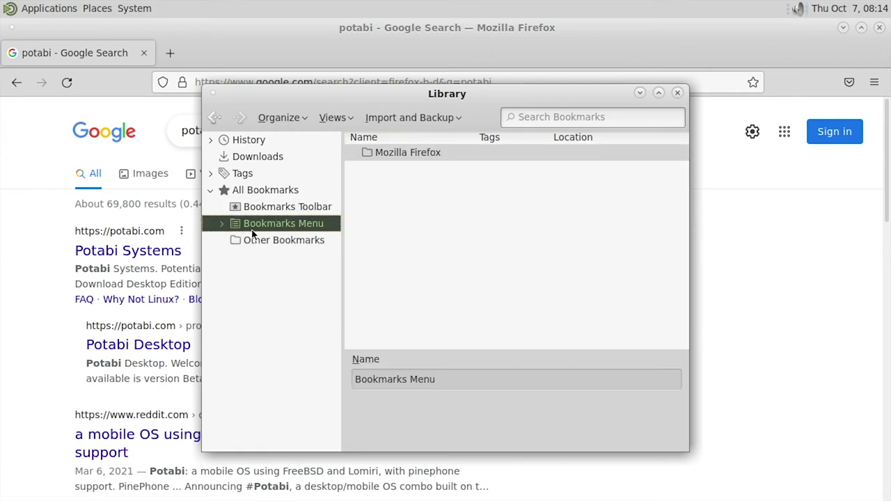
left_click(219, 224)
left_click(267, 241)
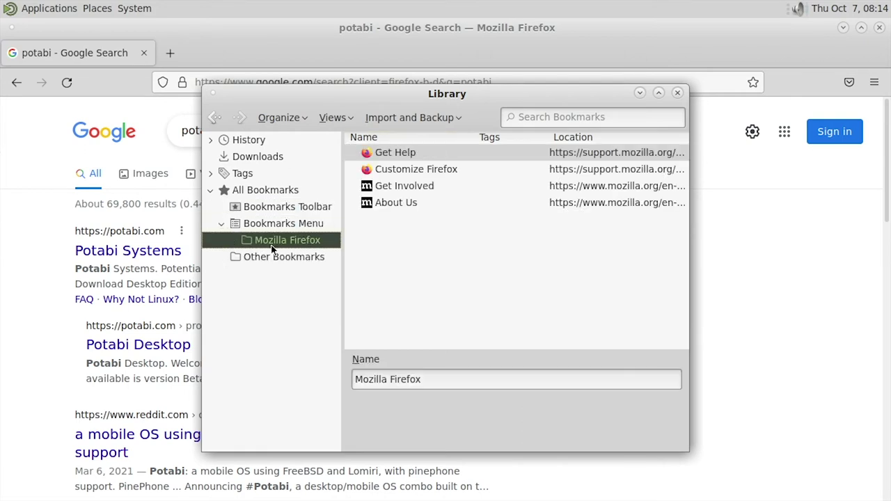
left_click(237, 192)
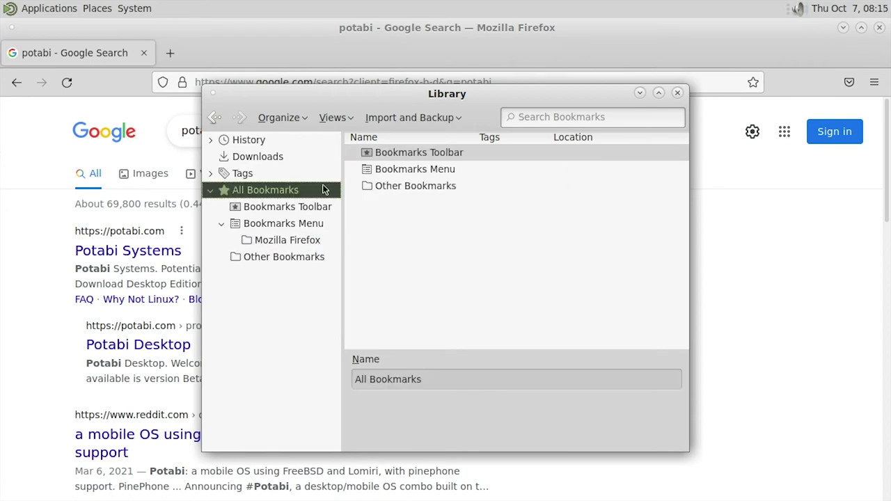
left_click(677, 92)
left_click(128, 251)
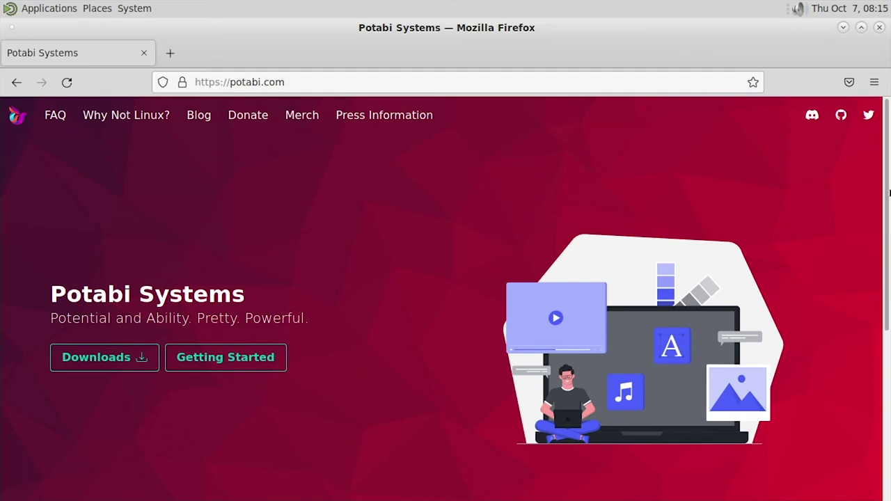
Scroll through potabi.com's Download editions and back up, then close Firefox.
scroll(887, 206, "down", 2)
left_click_drag(886, 206, 886, 388)
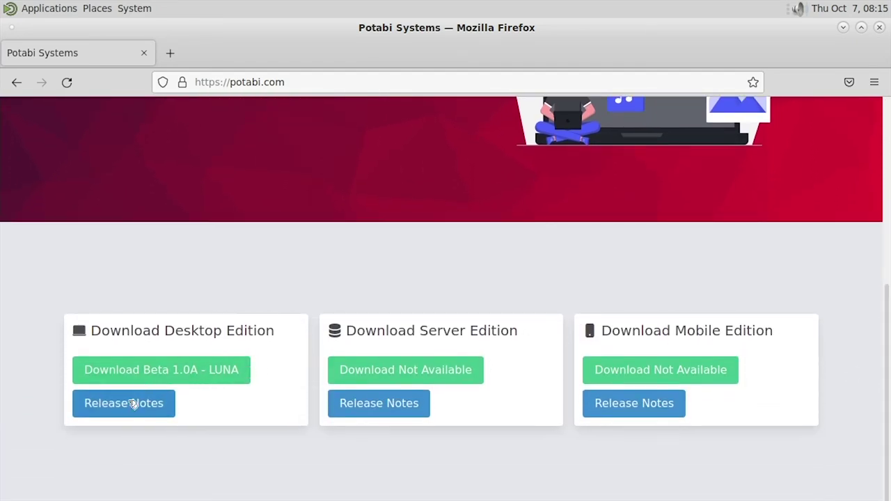
scroll(171, 364, "up", 5)
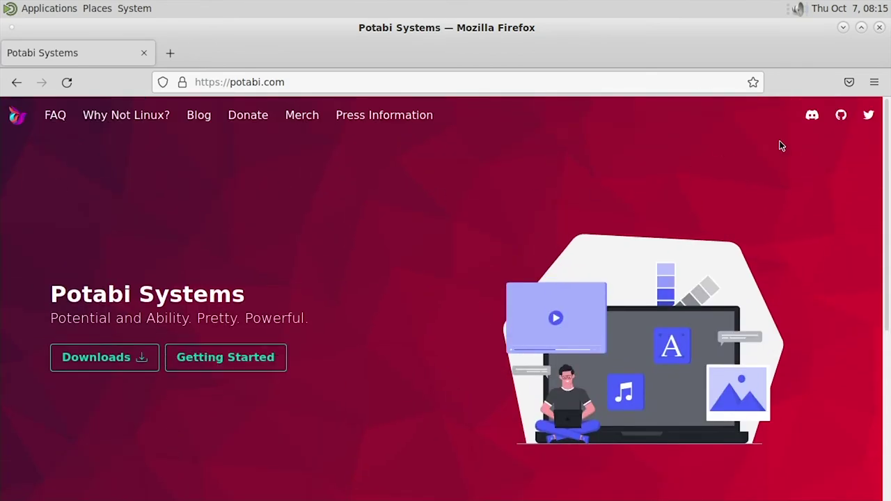
left_click(878, 28)
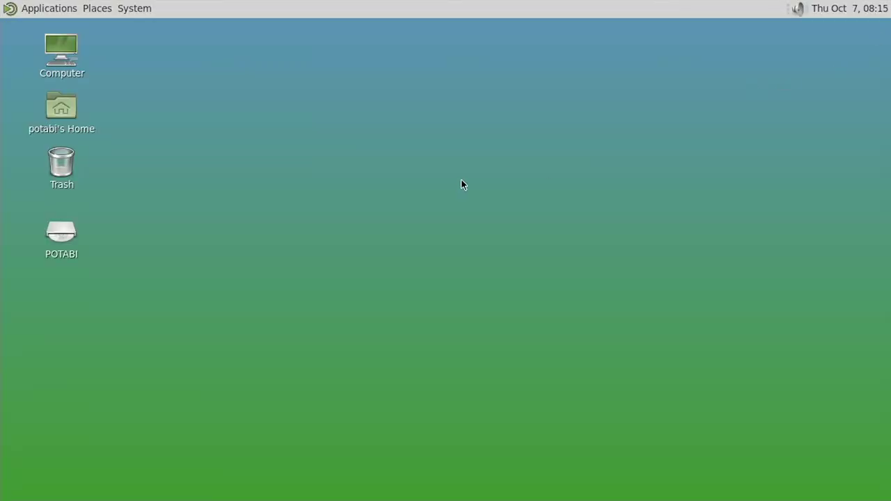
Open Appearance Preferences from the desktop menu and apply the TraditionalOk theme.
right_click(339, 182)
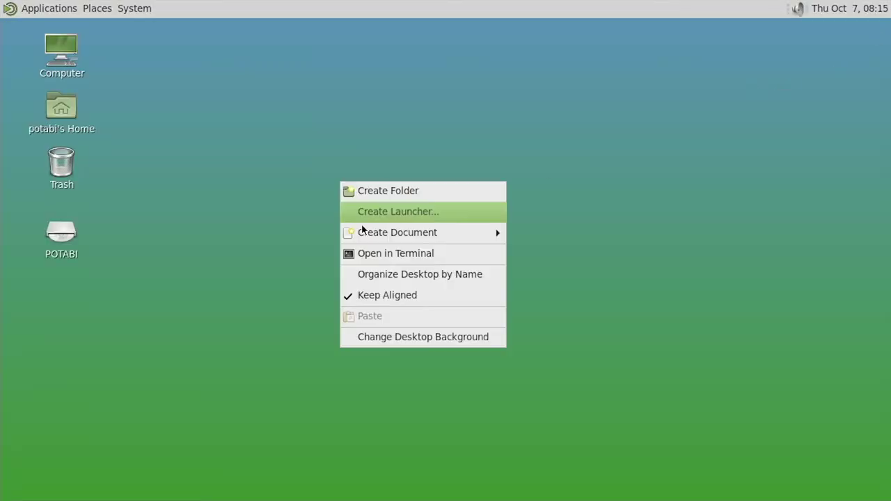
left_click(379, 338)
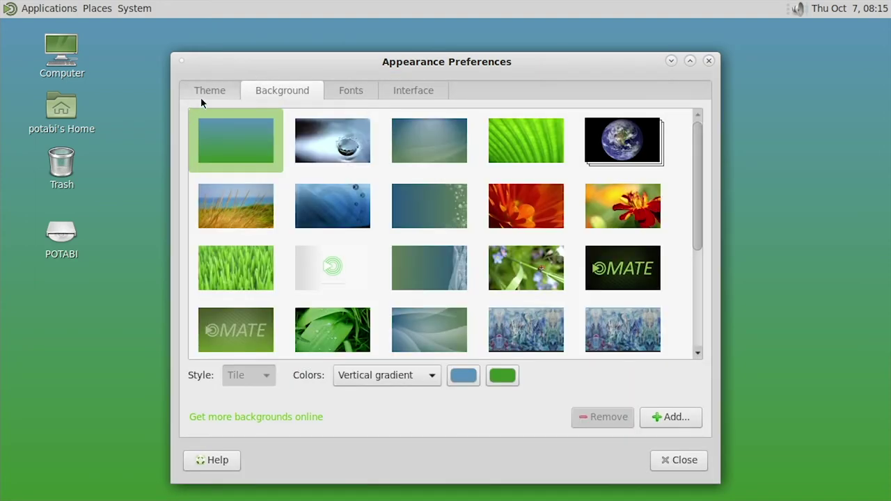
left_click(418, 92)
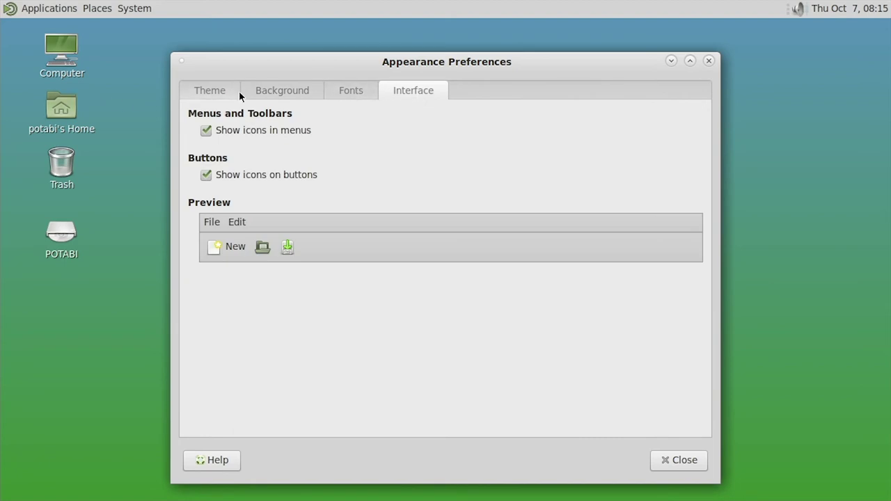
left_click(211, 93)
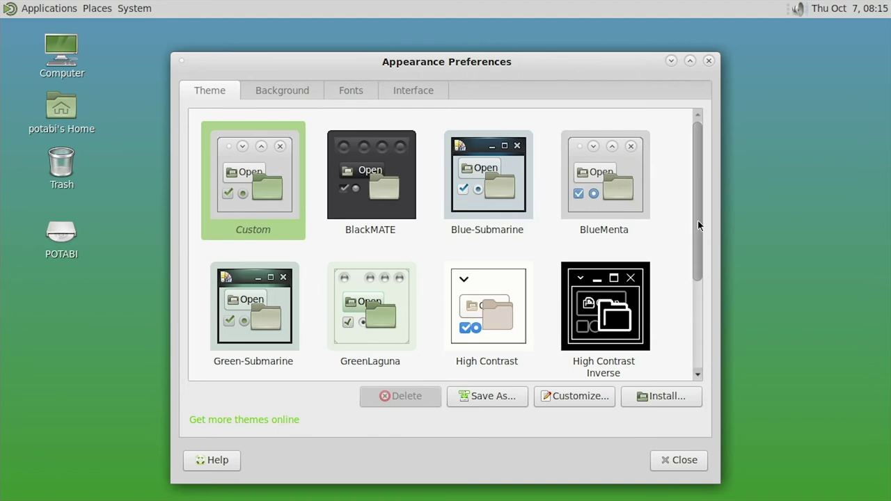
left_click_drag(697, 221, 696, 308)
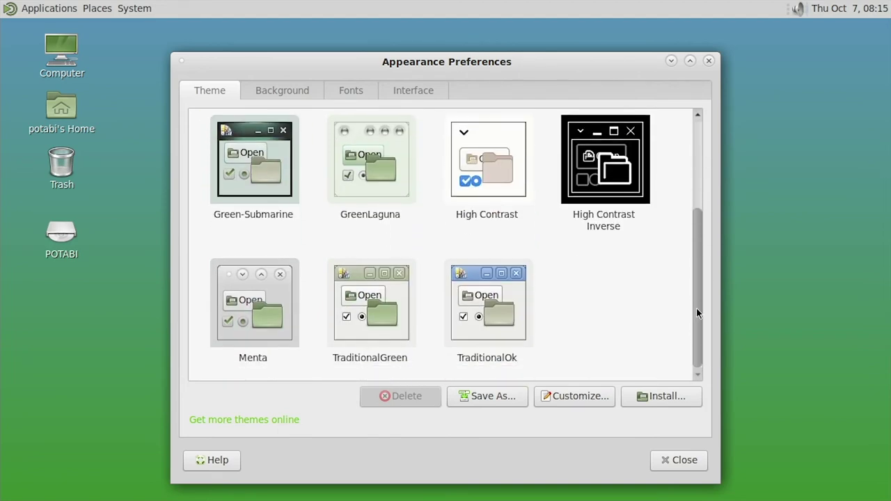
left_click(491, 300)
left_click_drag(699, 216, 688, 177)
left_click_drag(259, 63, 282, 50)
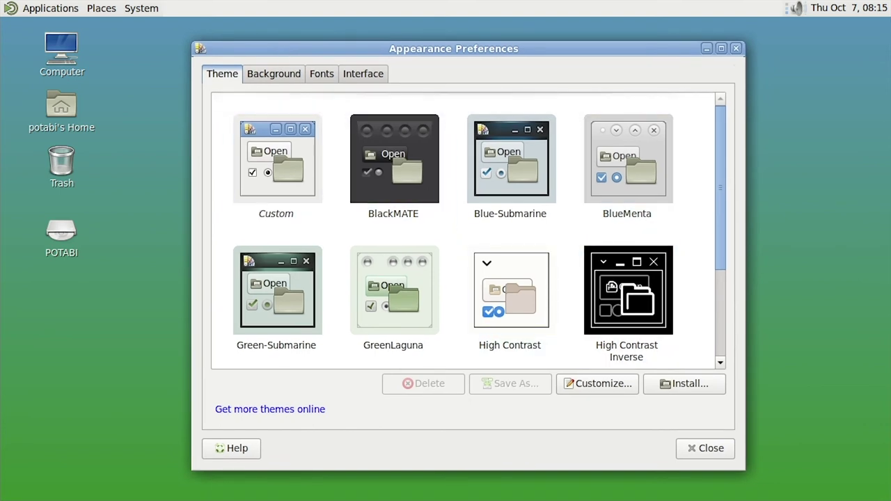
Select Blue-Submarine and customize the theme with Redmond controls.
left_click(499, 116)
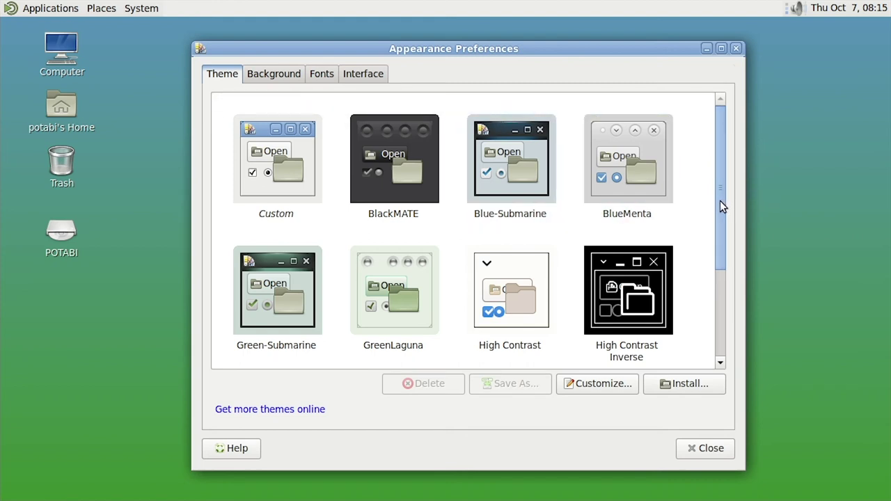
left_click_drag(720, 200, 716, 290)
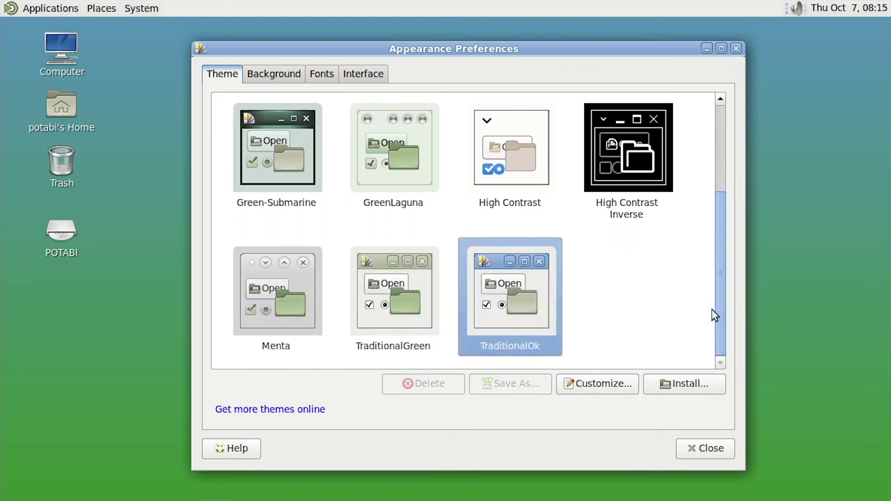
left_click(578, 387)
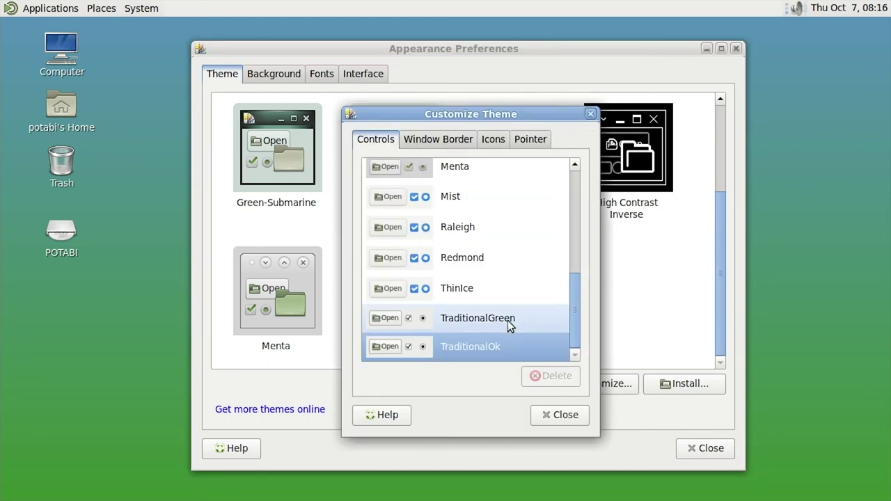
left_click(479, 270)
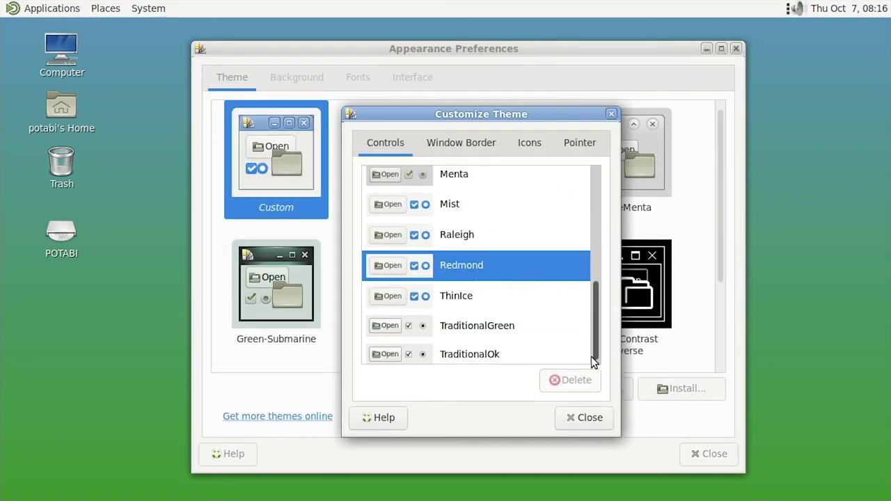
scroll(593, 336, "up", 5)
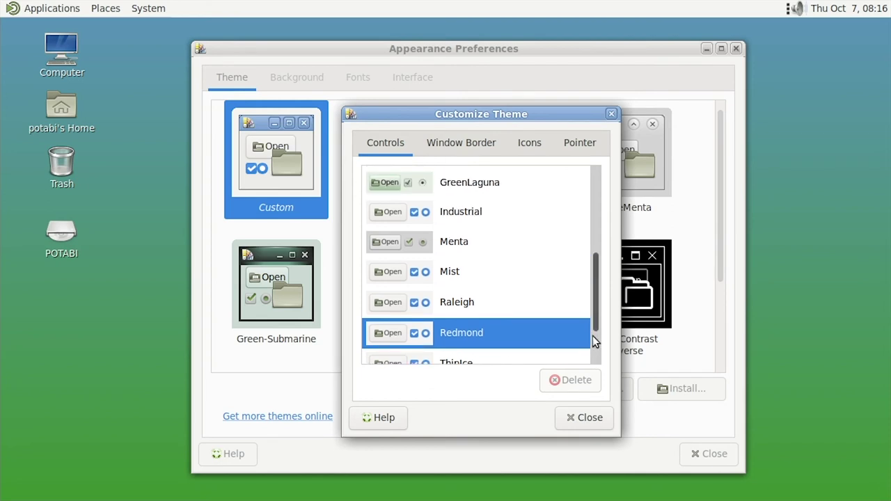
left_click_drag(600, 283, 607, 376)
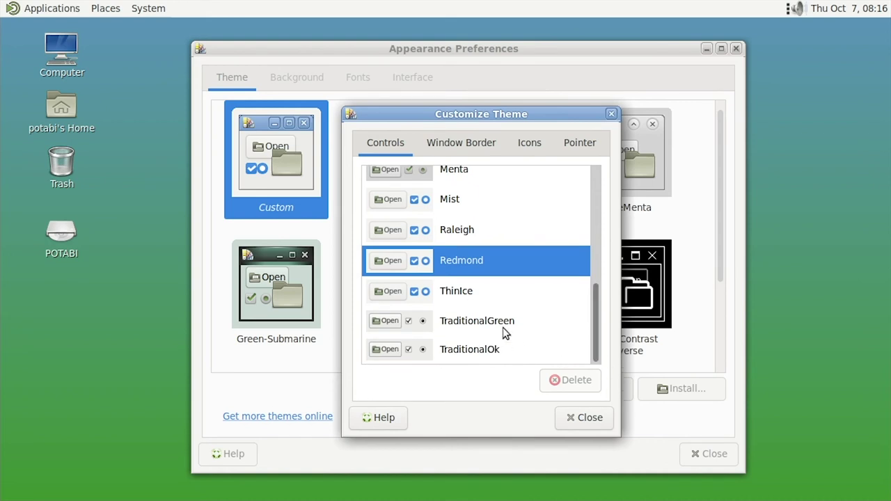
Try WinMe window borders, then settle on Raleigh.
left_click(443, 143)
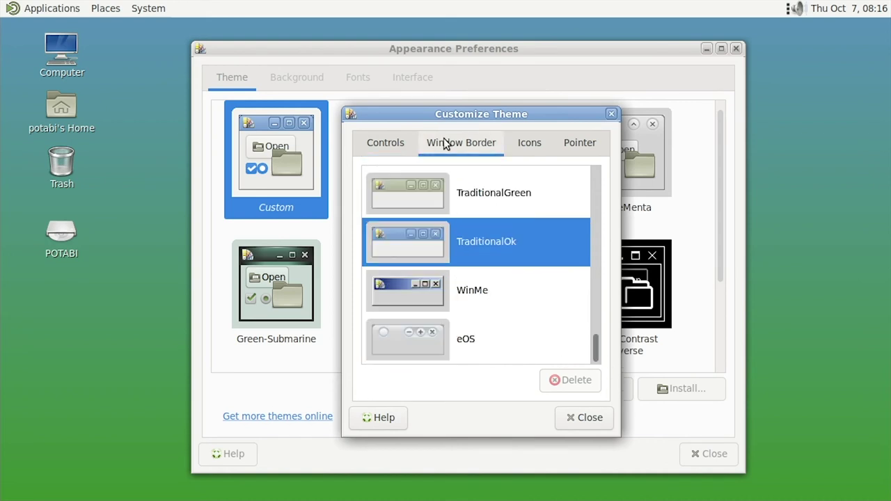
left_click(548, 303)
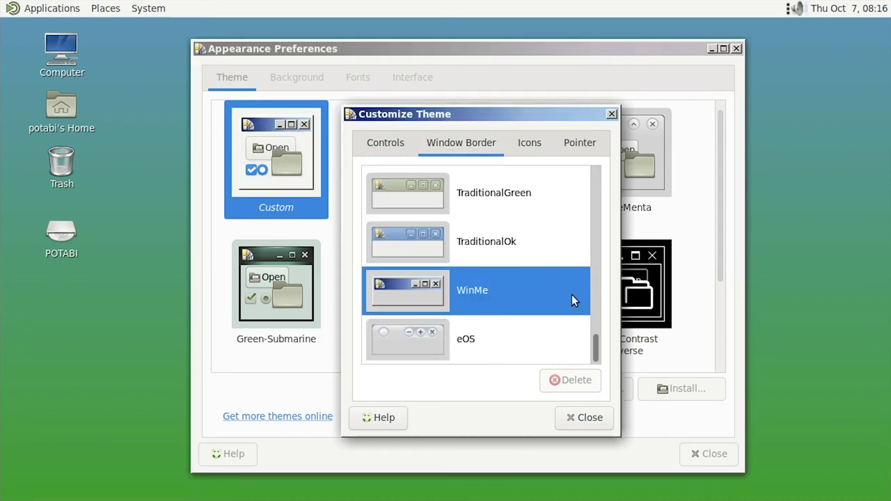
left_click_drag(595, 348, 597, 294)
left_click(480, 250)
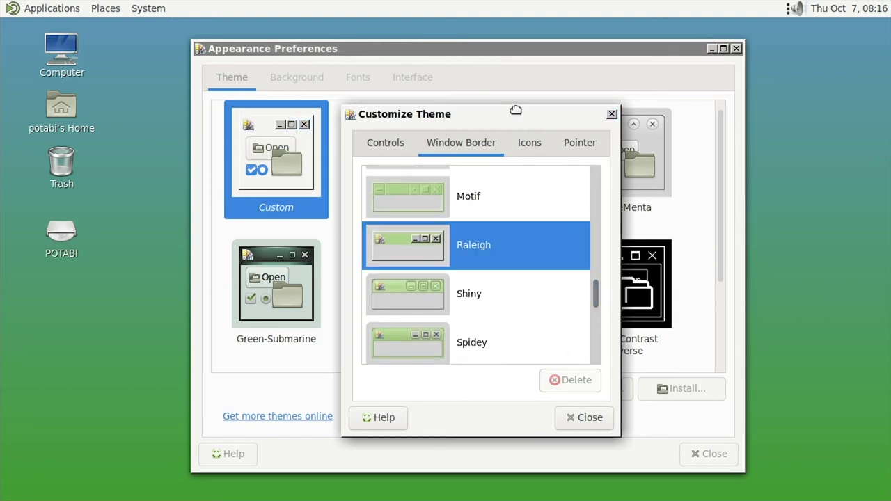
Look through the Icons and Pointer theme choices, then return to Window Border.
left_click(539, 153)
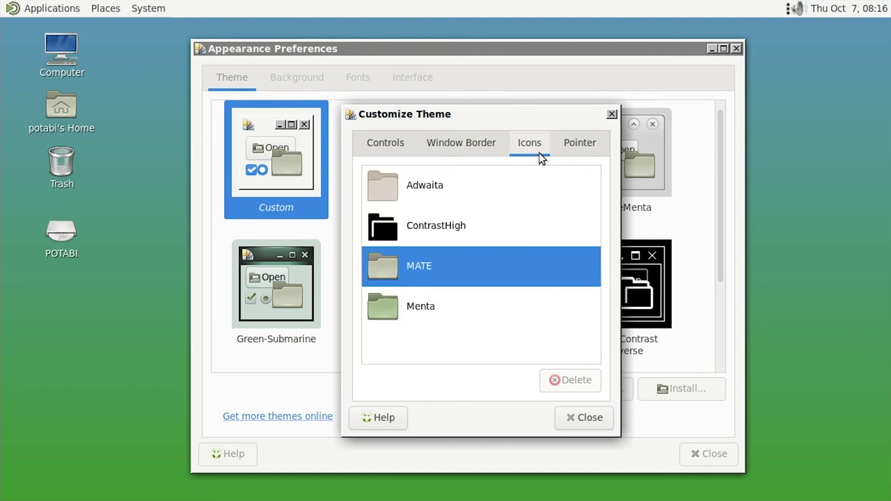
left_click(584, 155)
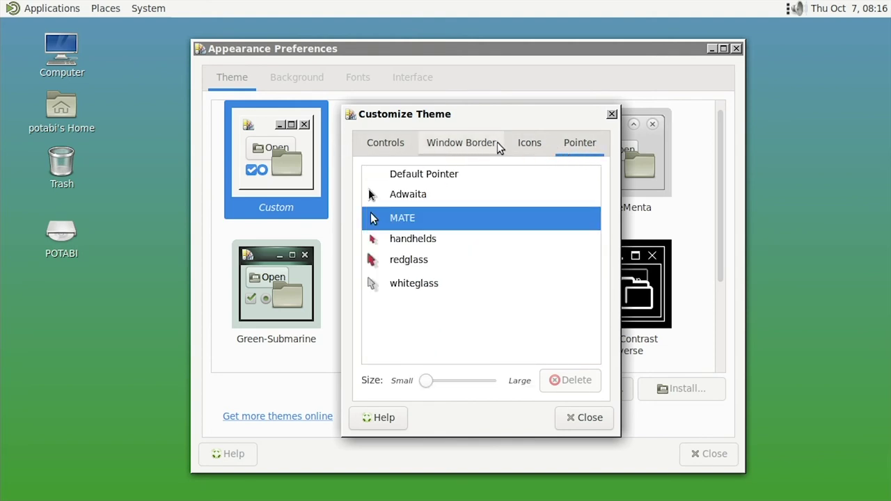
left_click(469, 144)
scroll(479, 257, "down", 3)
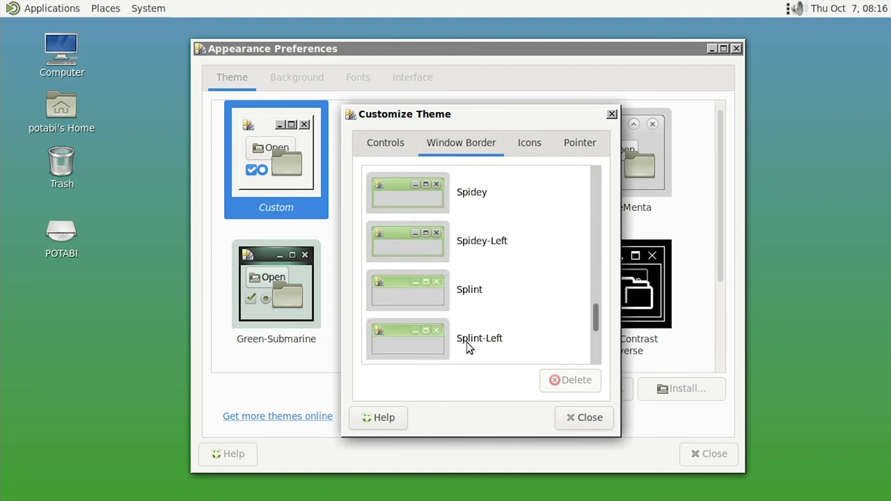
scroll(464, 344, "down", 2)
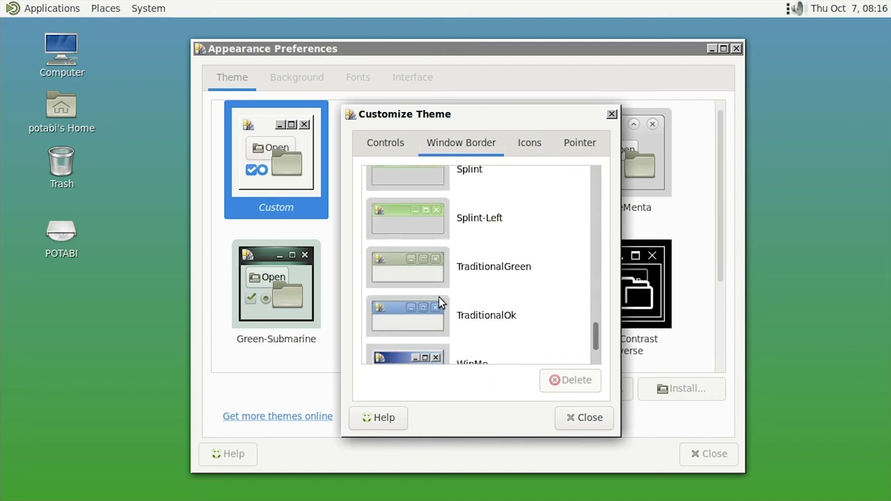
Set TraditionalOk window borders, close Customize Theme, and apply Blue-Submarine.
left_click(467, 315)
left_click(570, 419)
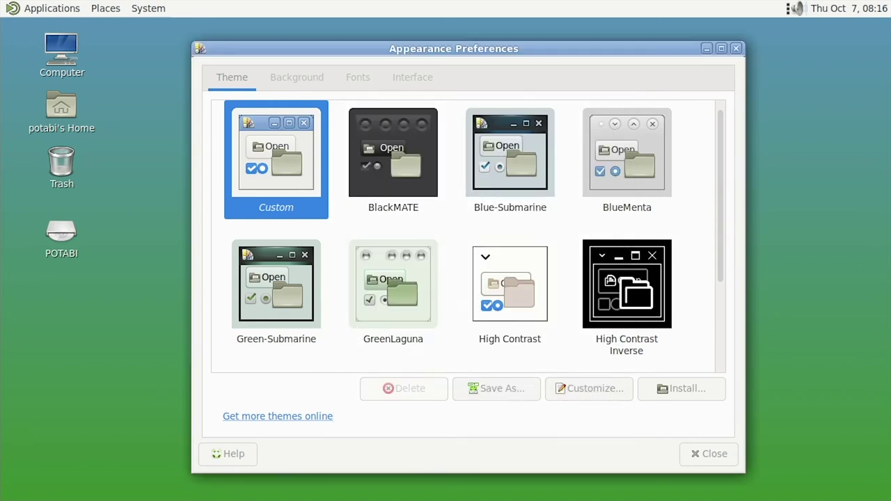
left_click(504, 162)
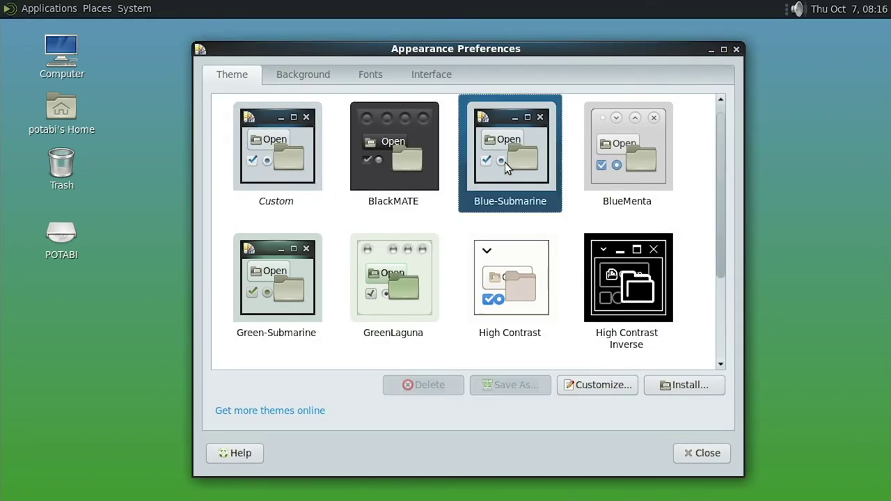
mouse_move(614, 44)
left_mouse_down()
mouse_move(589, 40)
mouse_move(598, 40)
left_mouse_up()
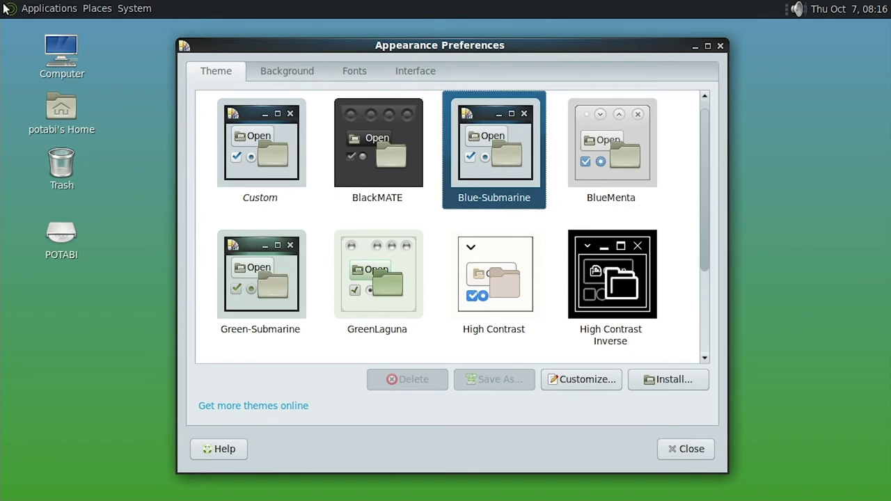
Browse the Applications menu categories, then dismiss it and scroll the theme list.
left_click(26, 9)
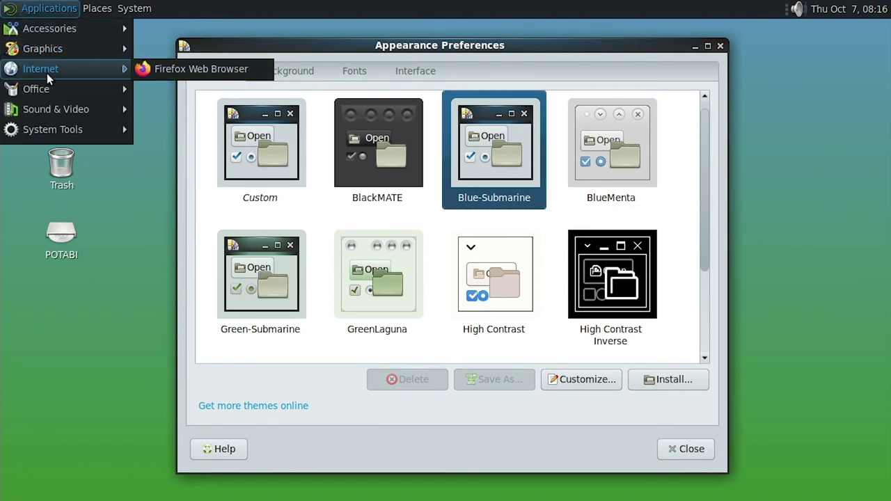
mouse_move(46, 30)
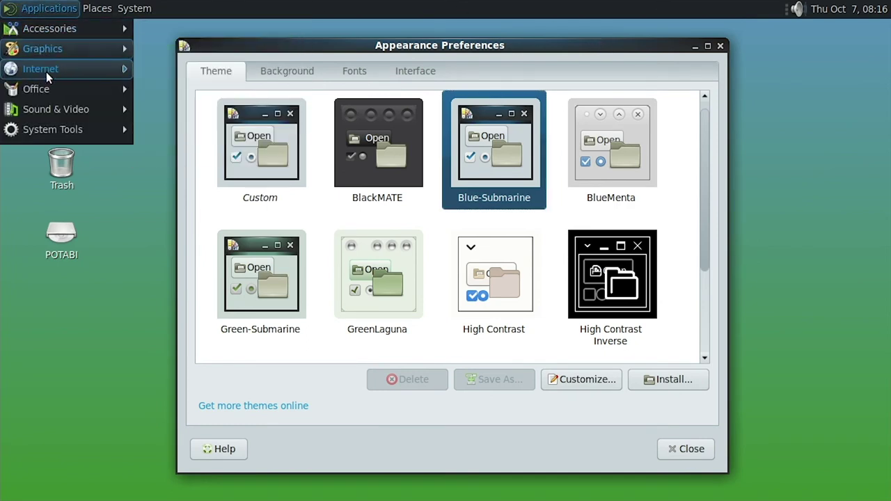
left_click(700, 292)
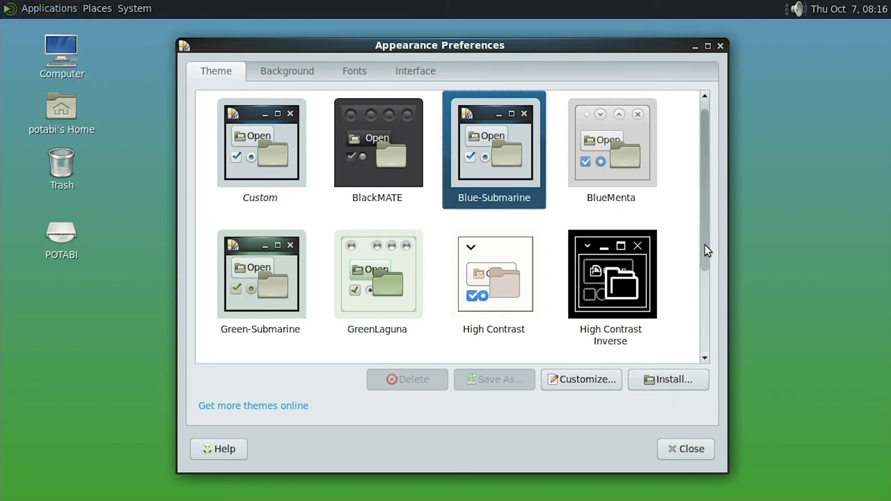
scroll(705, 238, "down", 1)
scroll(711, 296, "down", 3)
scroll(712, 317, "up", 4)
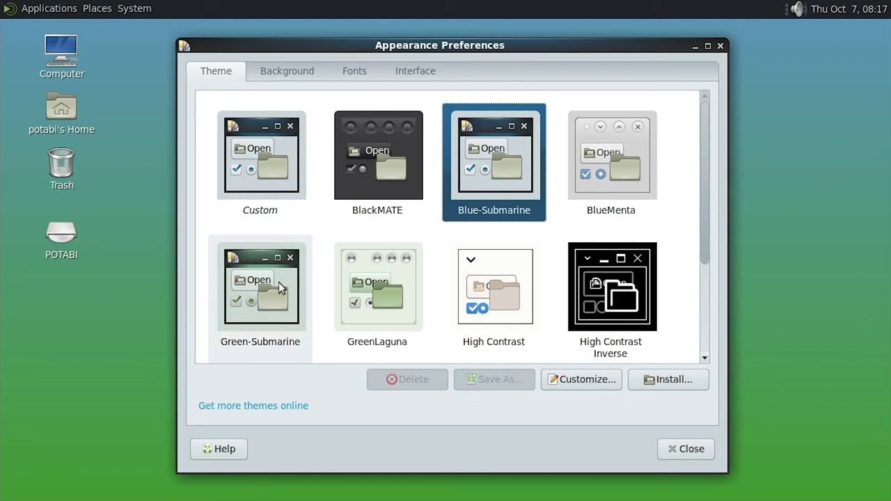
Try the Green-Submarine theme, then switch back to Blue-Submarine.
left_click(275, 298)
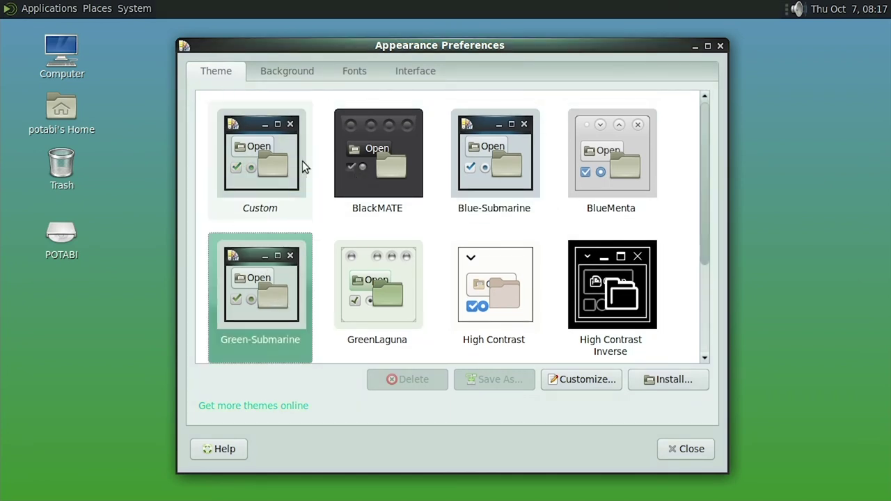
left_click(534, 185)
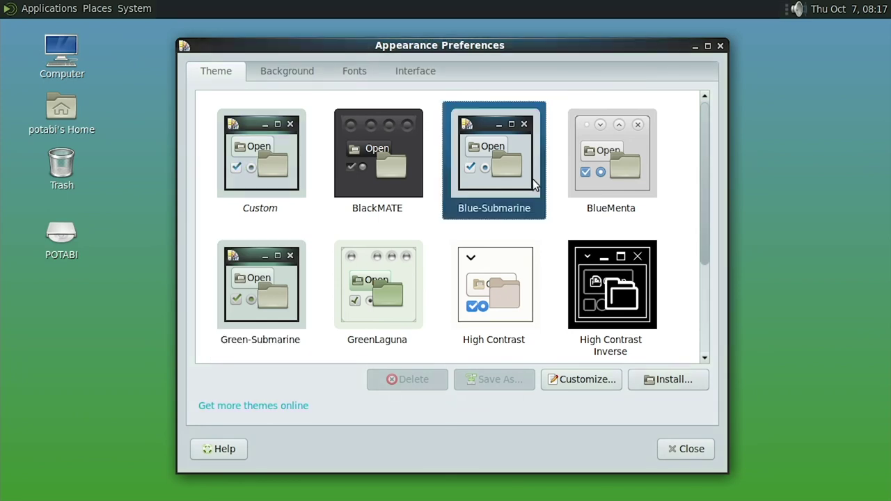
scroll(533, 179, "down", 2)
scroll(533, 179, "down", 2)
scroll(532, 180, "up", 4)
scroll(533, 183, "up", 1)
In Customize Theme, apply the ThinIce controls theme.
left_click(598, 383)
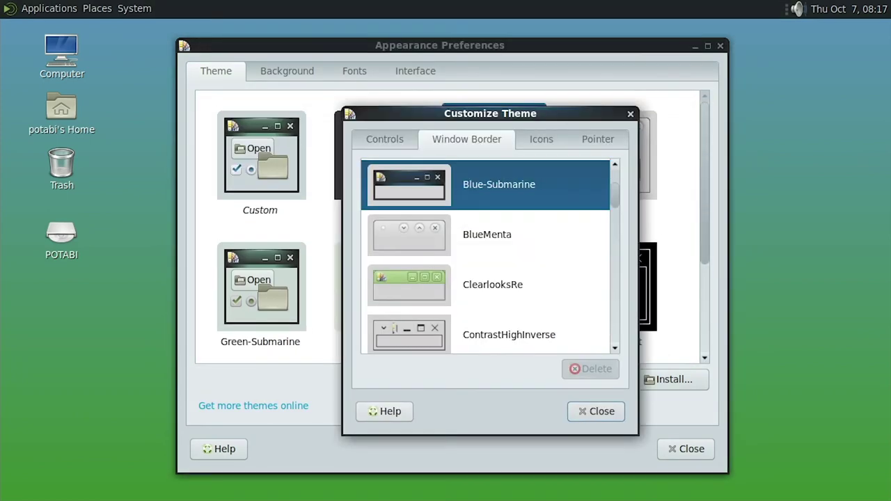
left_click(386, 139)
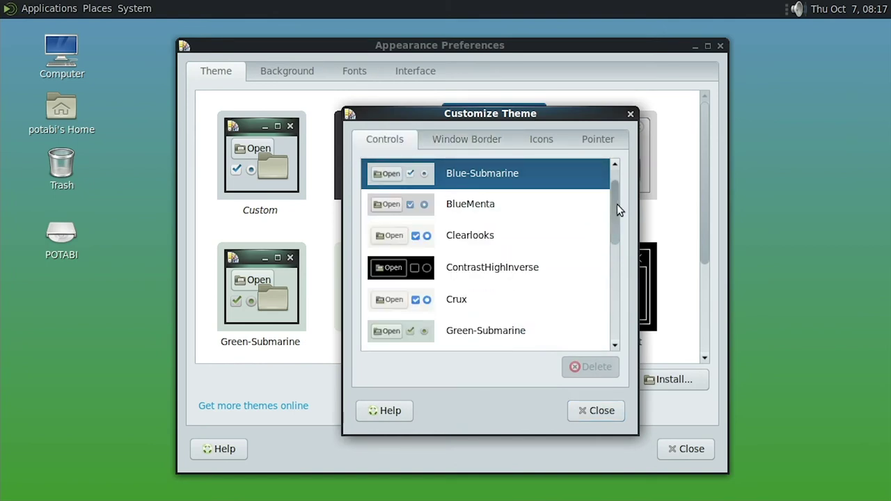
scroll(621, 201, "down", 10)
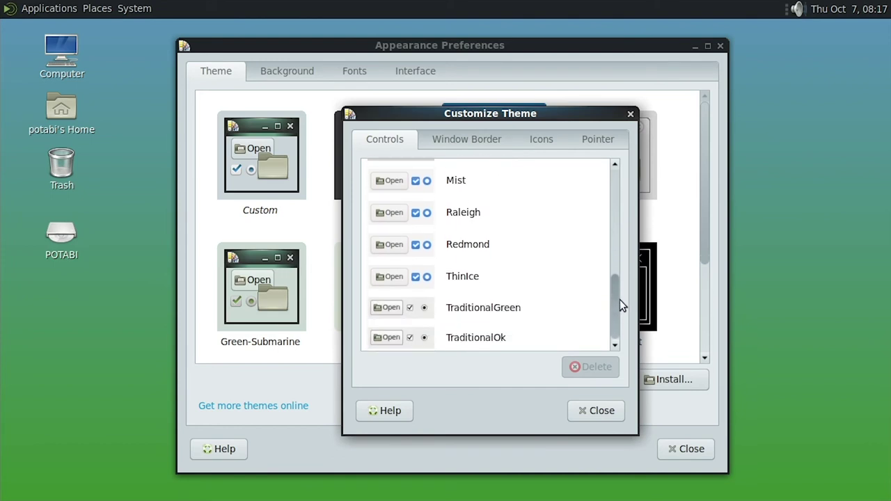
scroll(616, 297, "up", 5)
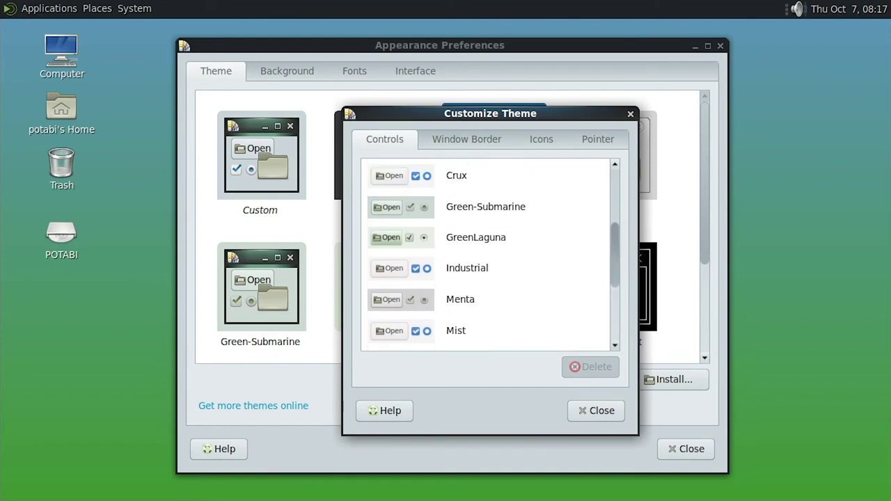
scroll(617, 206, "up", 5)
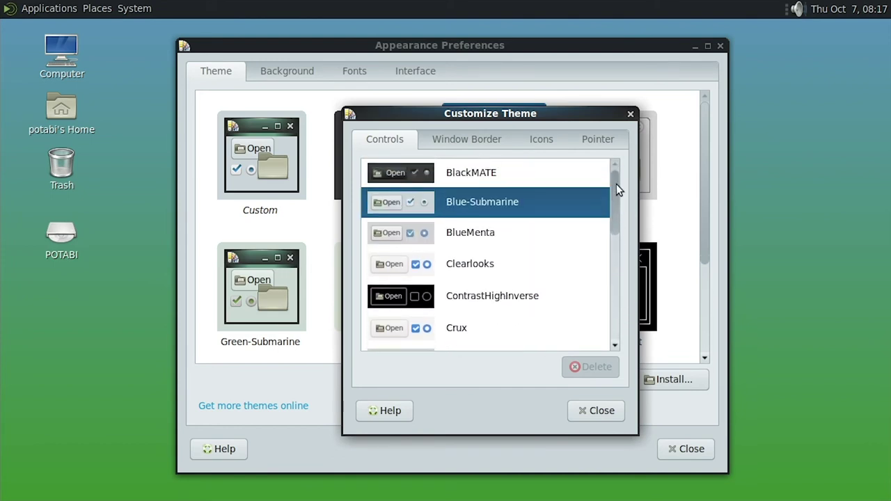
left_click_drag(616, 184, 625, 324)
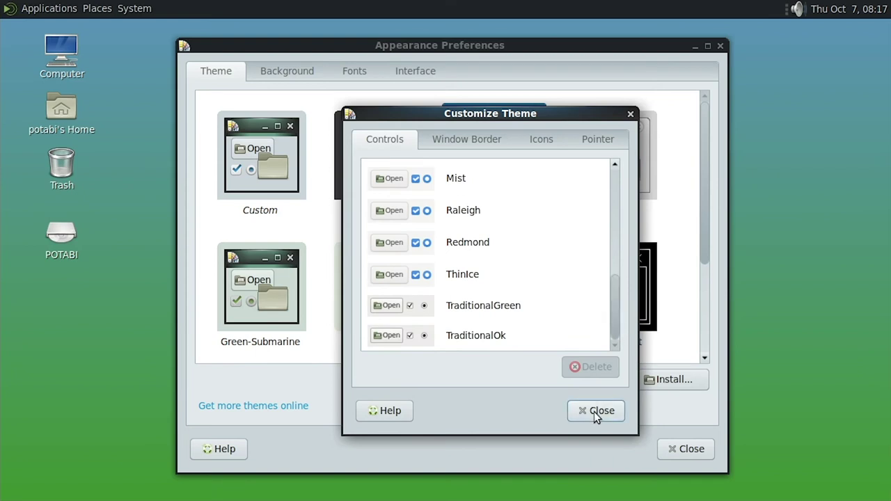
left_click(492, 279)
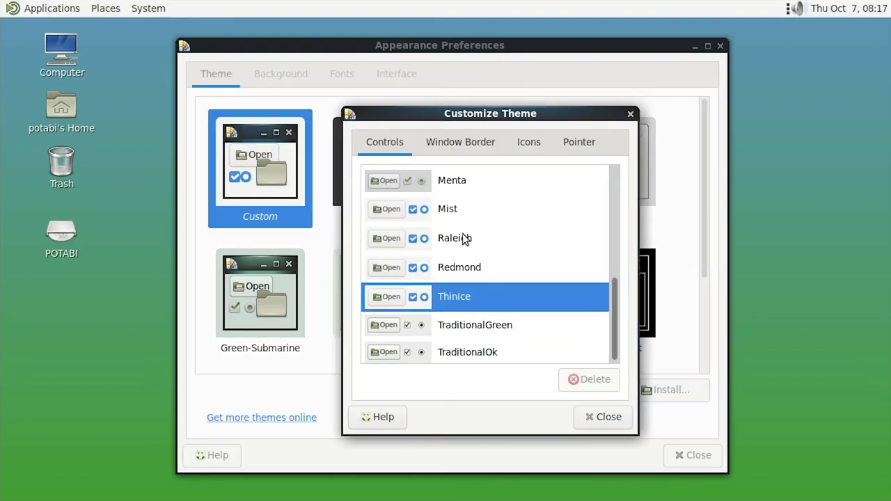
Try the dark BlackMATE theme, then switch the desktop back to Blue-Submarine.
scroll(458, 220, "up", 5)
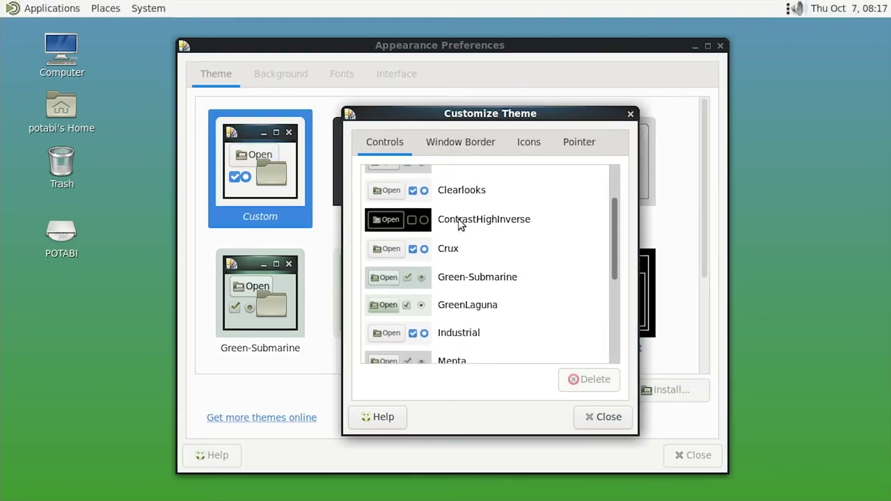
scroll(458, 221, "up", 3)
left_click(446, 183)
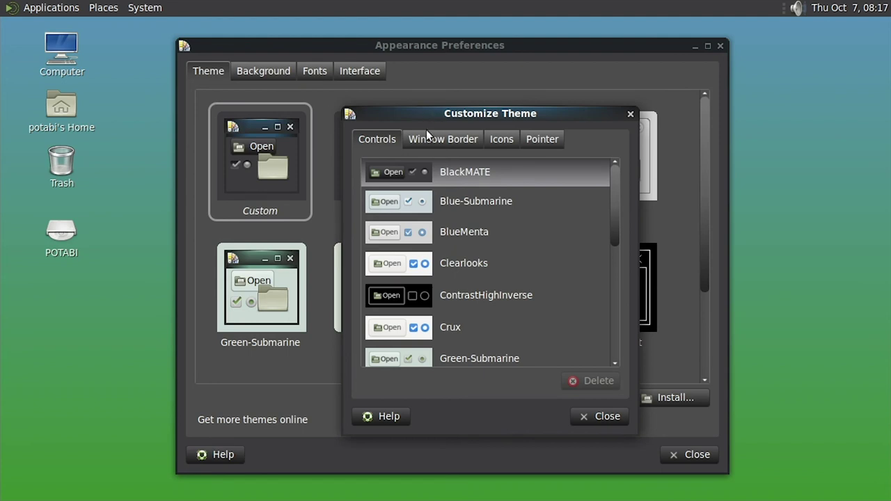
left_click(51, 7)
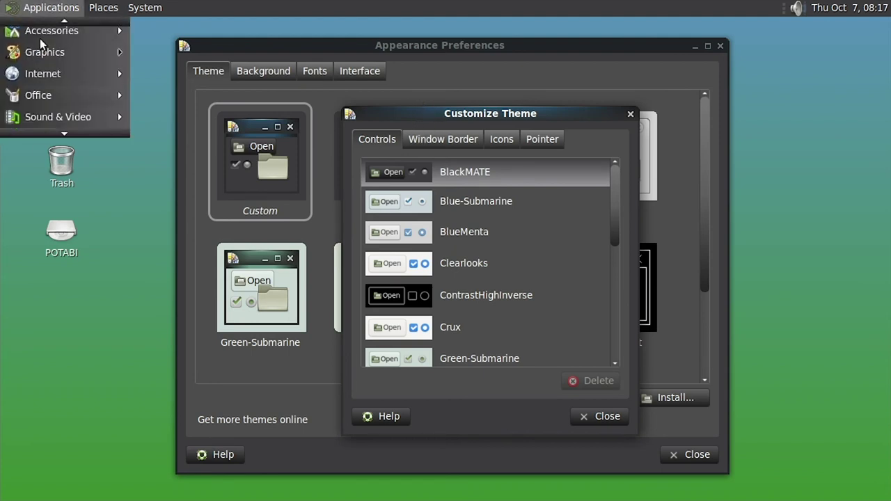
mouse_move(52, 131)
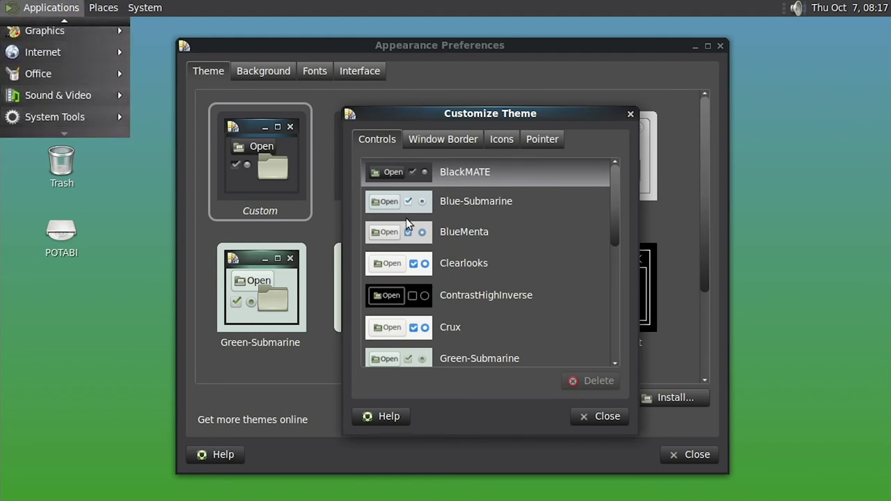
left_click(447, 201)
left_click(448, 204)
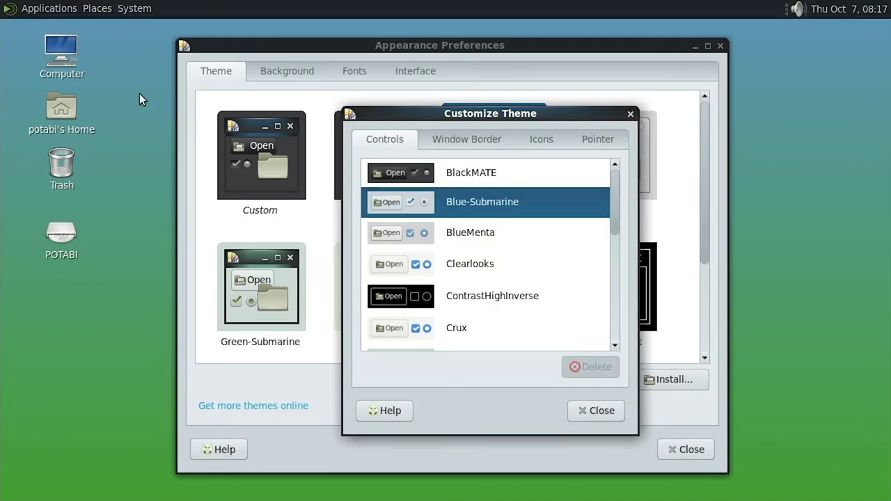
Close Customize Theme and Appearance Preferences, keeping Blue-Submarine.
left_click(40, 7)
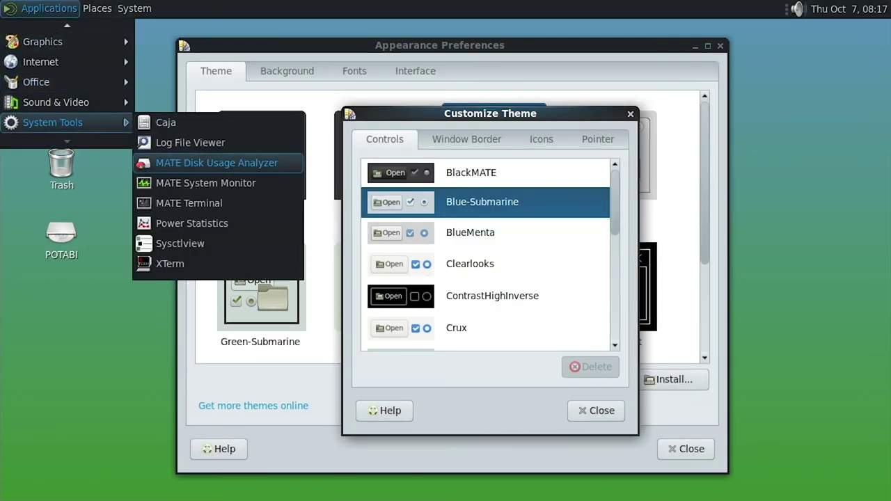
left_click(483, 299)
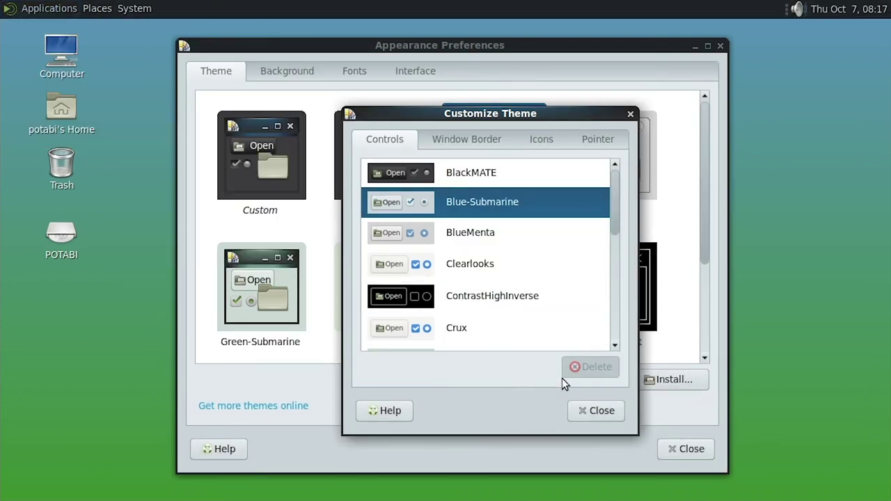
key("Escape")
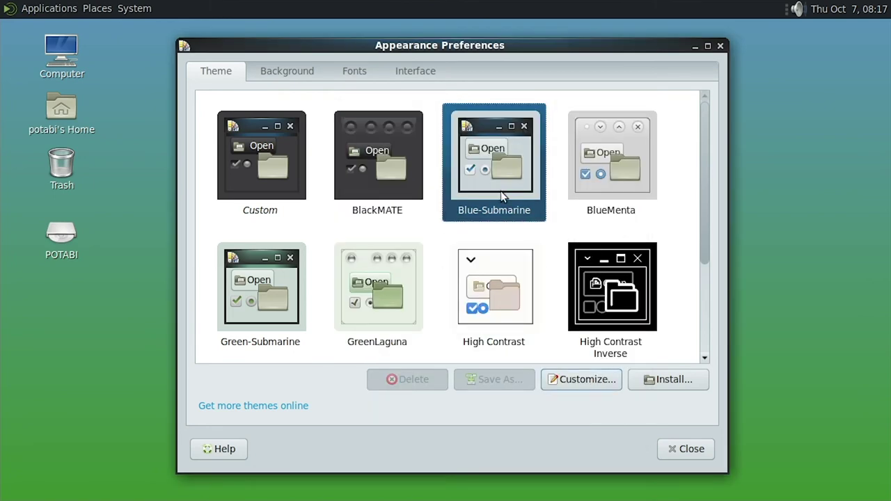
left_click(416, 183)
left_click(494, 160)
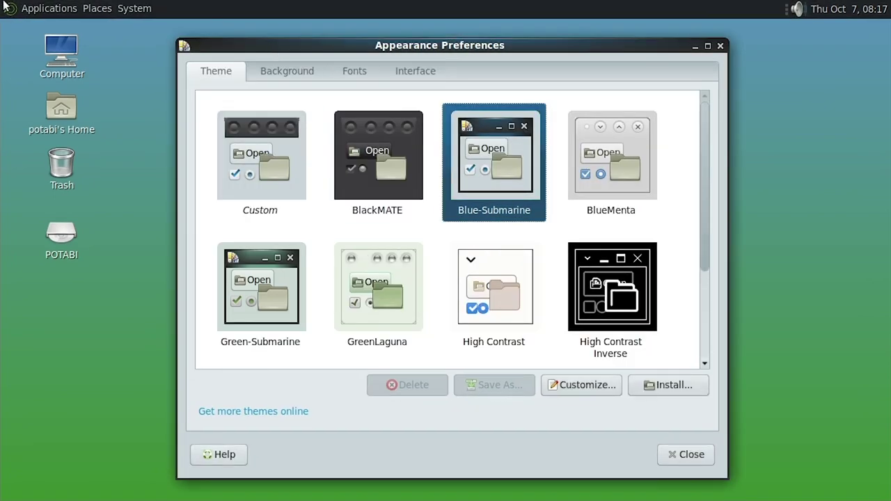
left_click(40, 8)
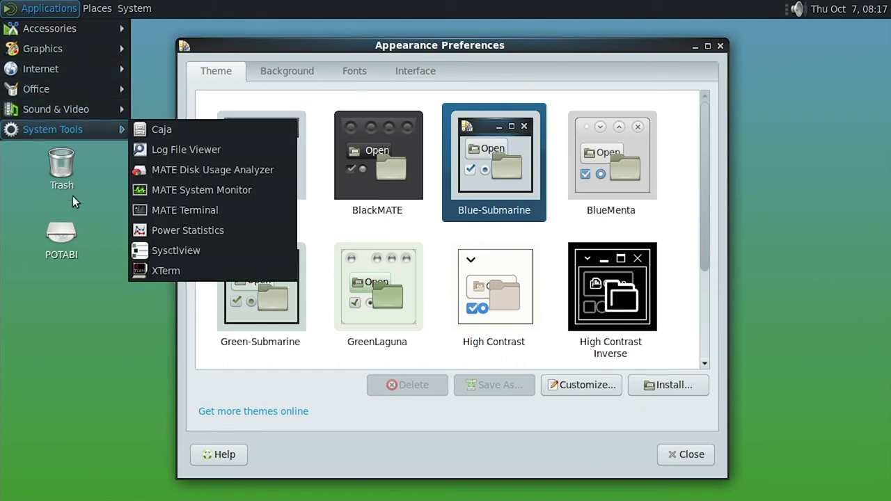
left_click(45, 5)
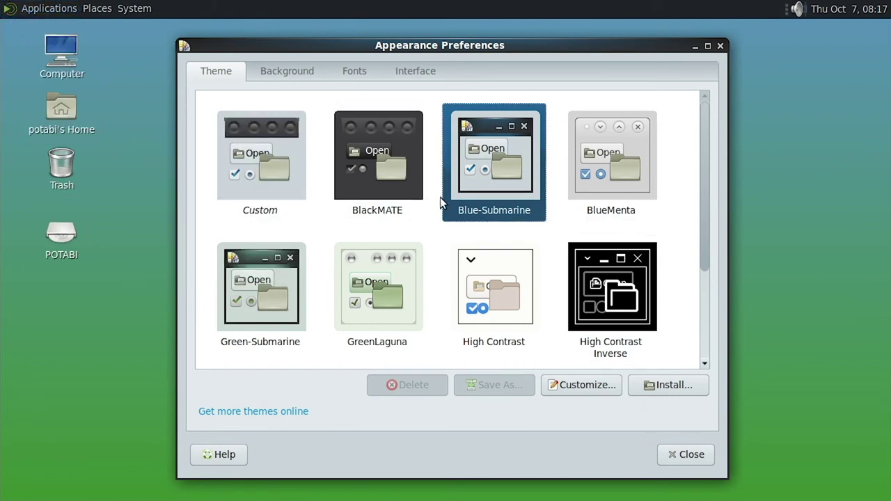
left_click(686, 459)
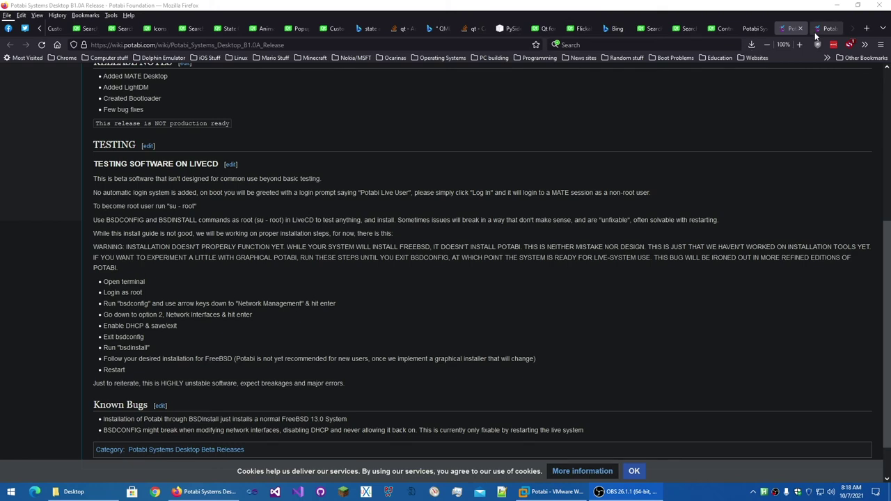
Switch from the B1.0A release notes to the Potabi Foundation wiki Main Page tab.
left_click(819, 31)
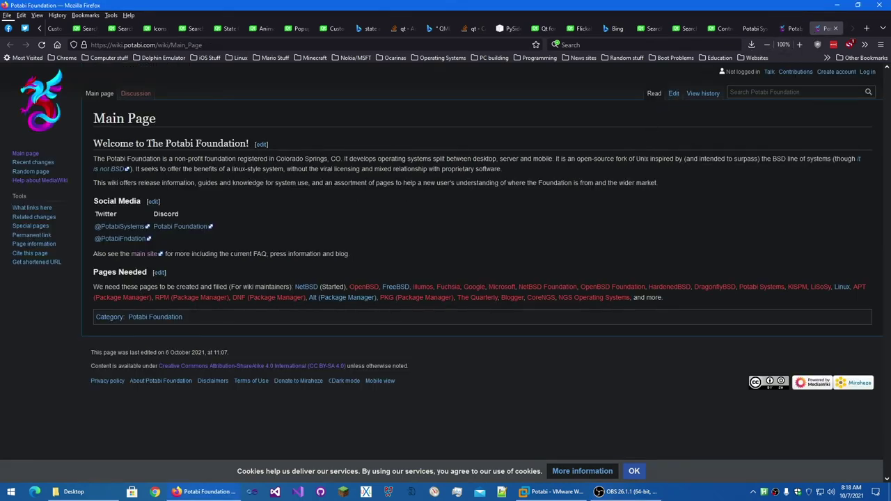
Switch to the potabi.com homepage and open its FAQ page.
left_click(759, 31)
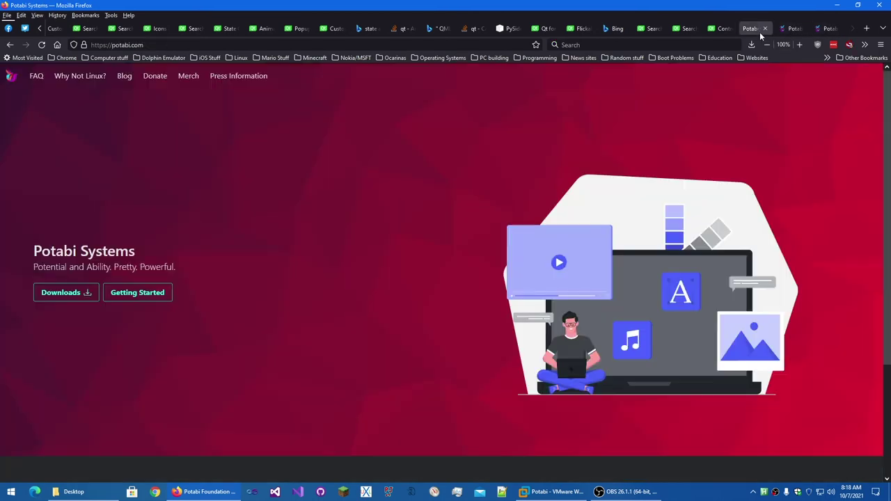
scroll(426, 223, "down", 2)
scroll(350, 223, "up", 2)
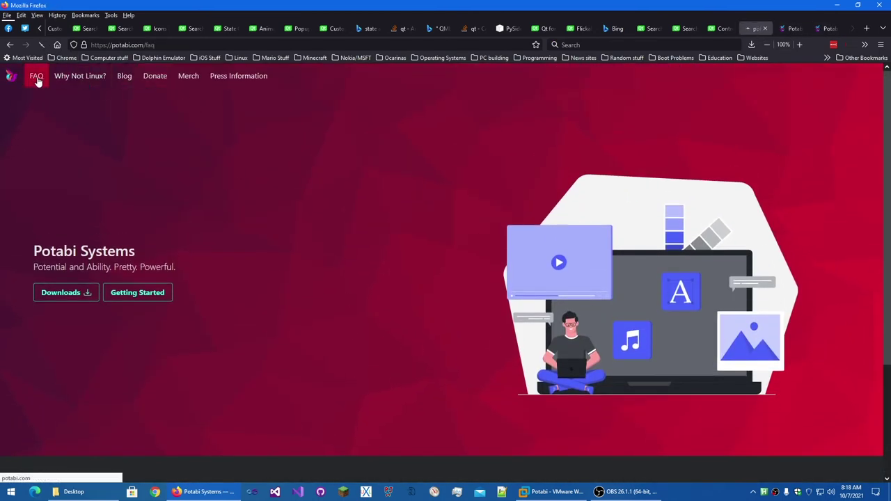
left_click(37, 78)
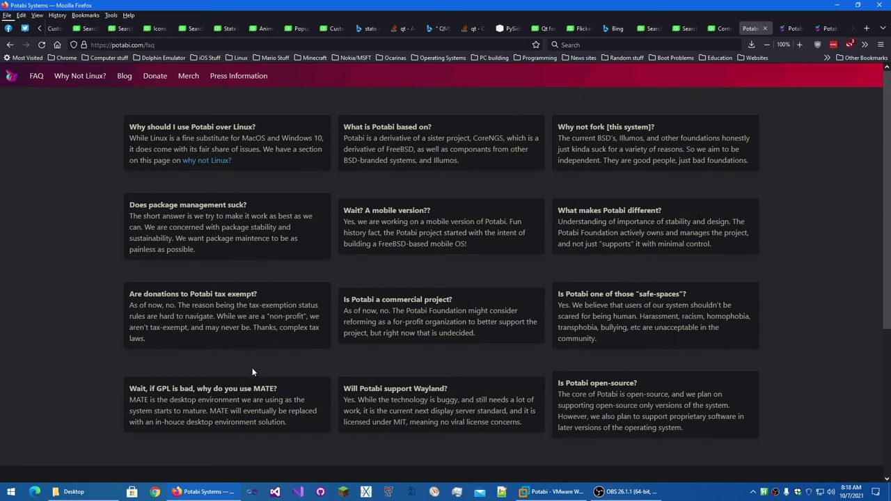
Read through the FAQ, then close the Potabi GitHub page.
scroll(237, 355, "down", 3)
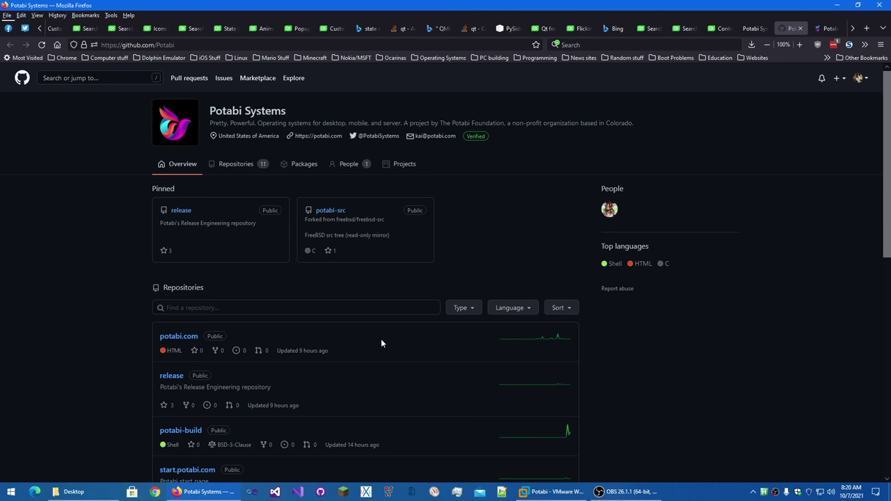
scroll(380, 342, "down", 5)
scroll(380, 338, "down", 2)
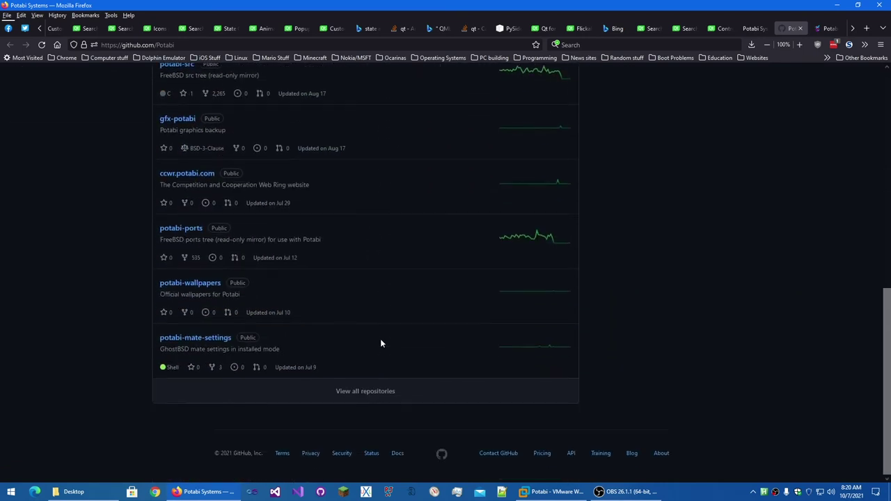
scroll(373, 336, "up", 7)
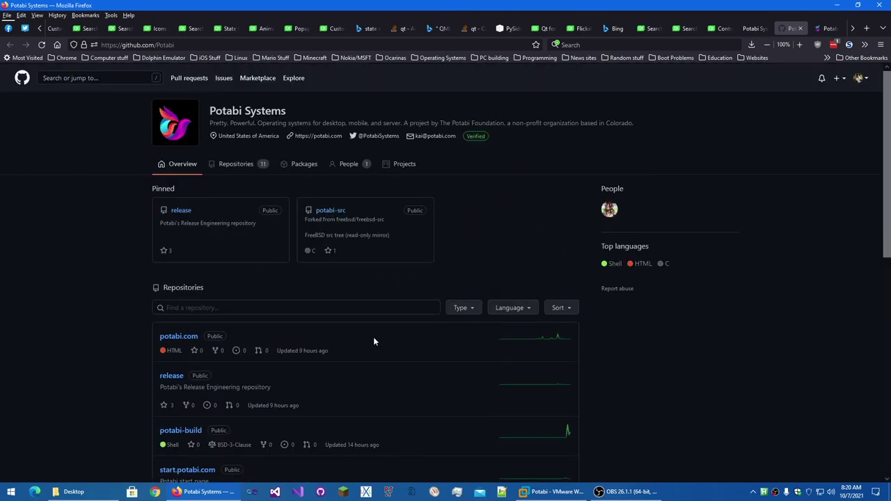
left_click(800, 27)
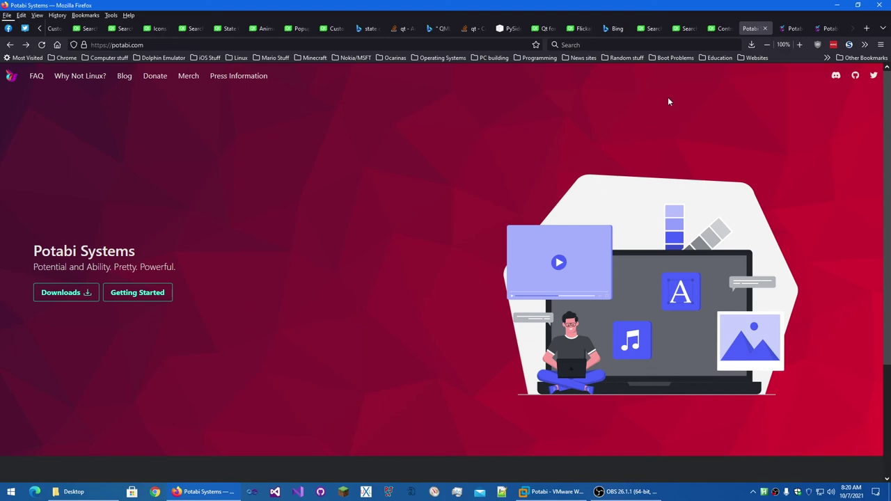
Move from the B1.0A release page through the wiki tabs back to the Potabi wiki.
left_click(793, 28)
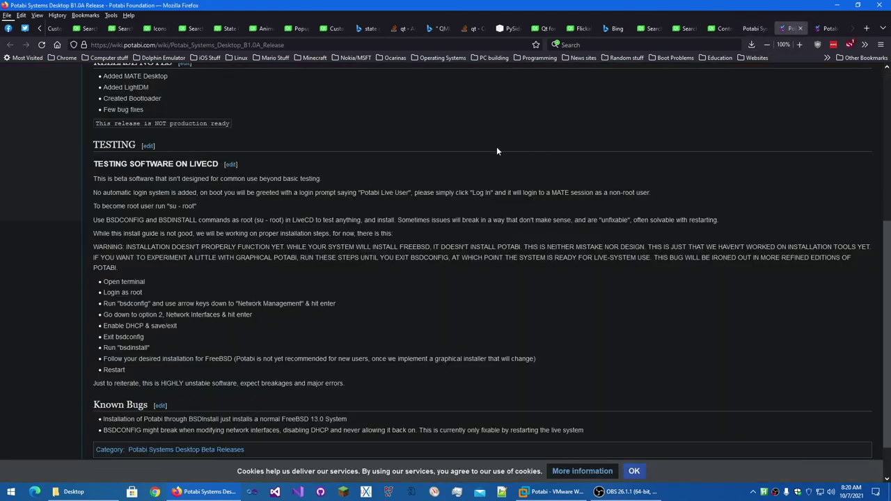
scroll(486, 154, "up", 5)
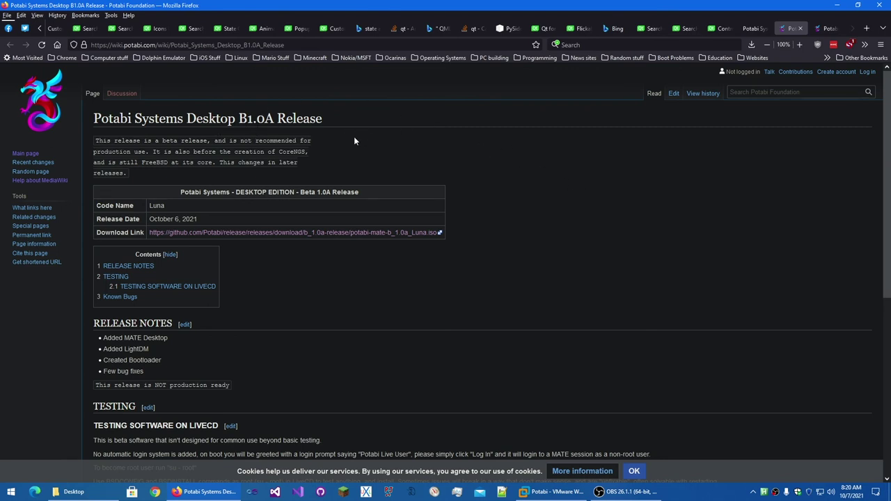
left_click(830, 27)
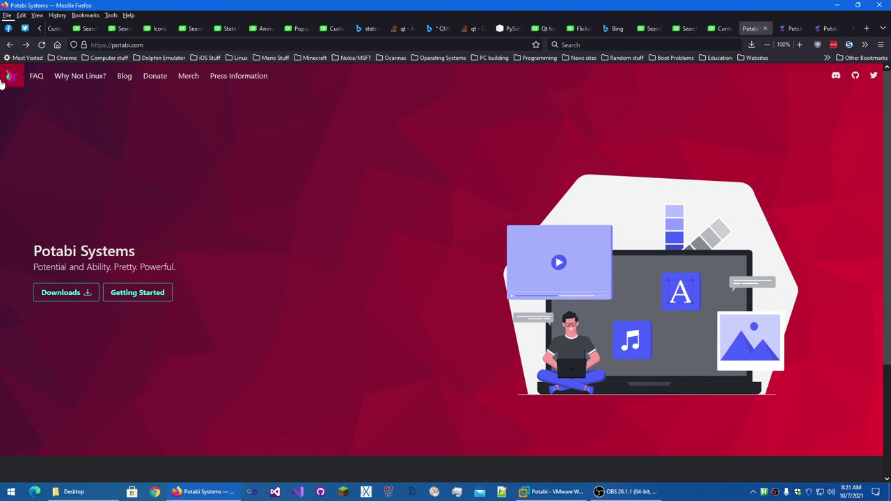
left_click(782, 31)
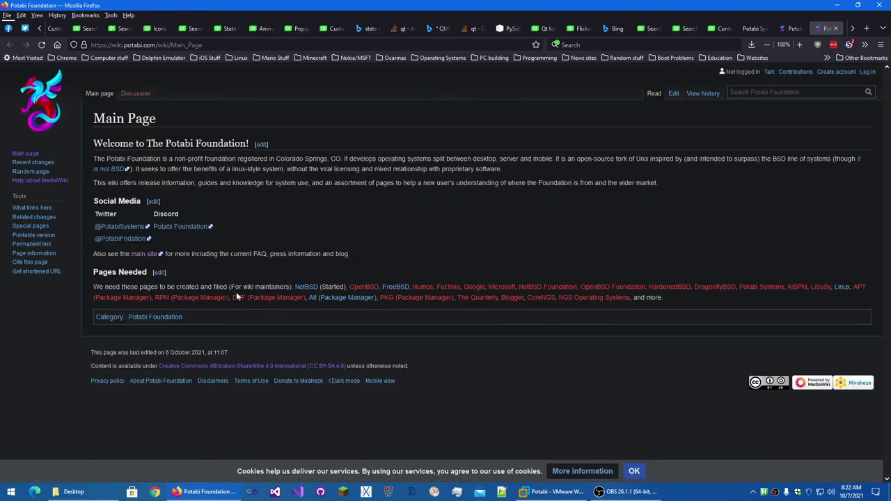
Go to Potabi Foundation, then Potabi Meta, then Foundation:About, and open the foundation website in a new tab.
left_click(160, 317)
left_click(157, 310)
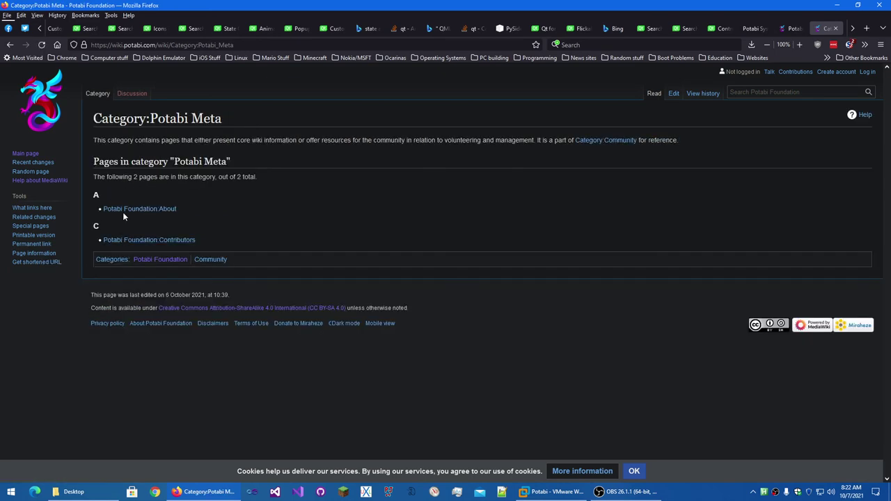
left_click(122, 208)
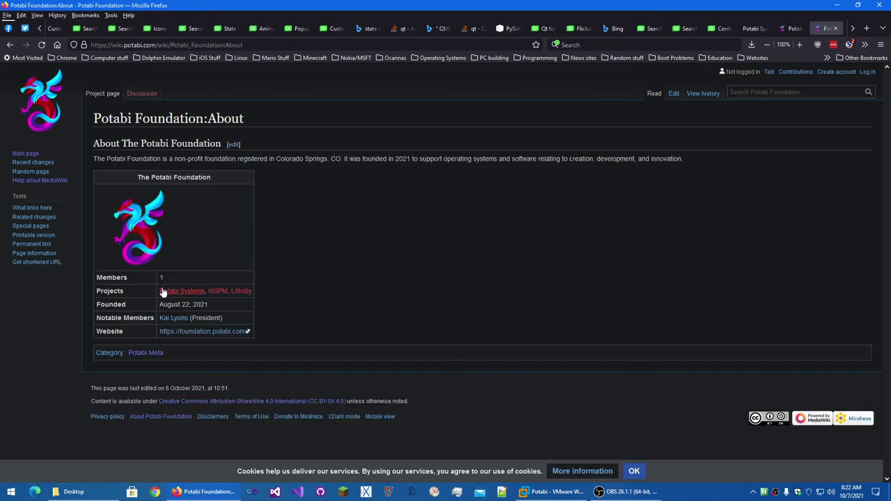
left_click(198, 332)
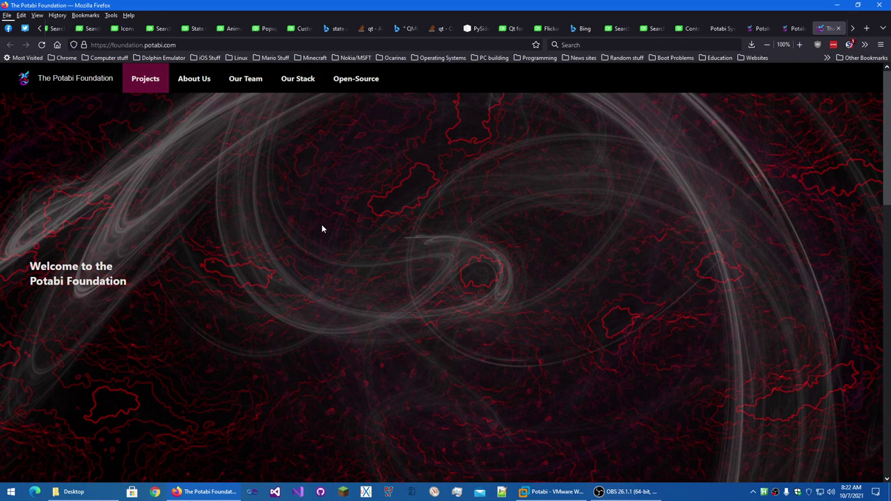
left_click_drag(887, 172, 889, 247)
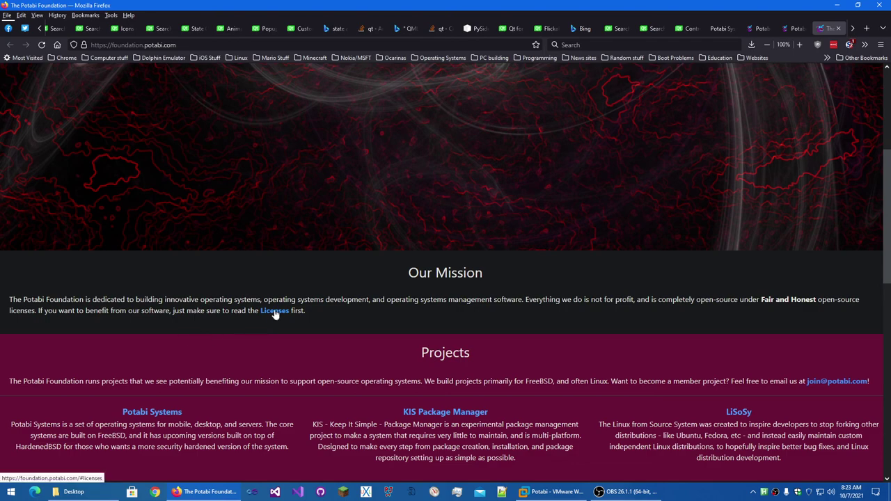
scroll(336, 323, "down", 4)
scroll(337, 323, "up", 1)
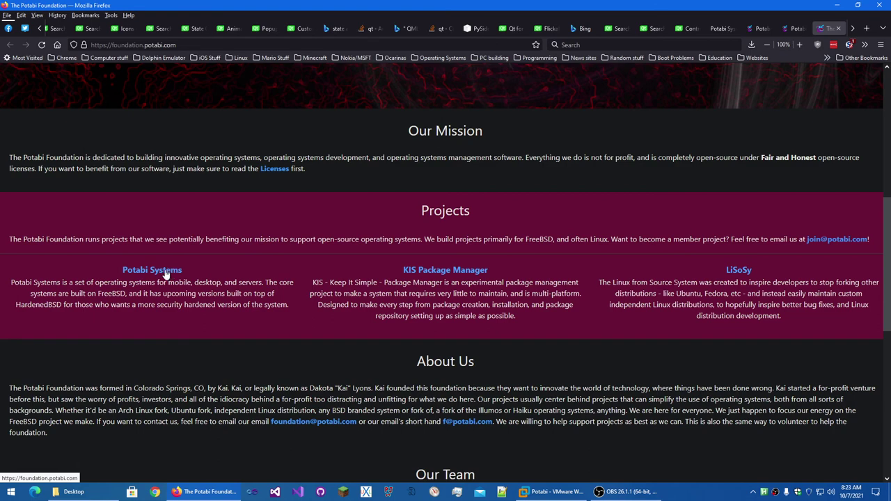
left_click(477, 273)
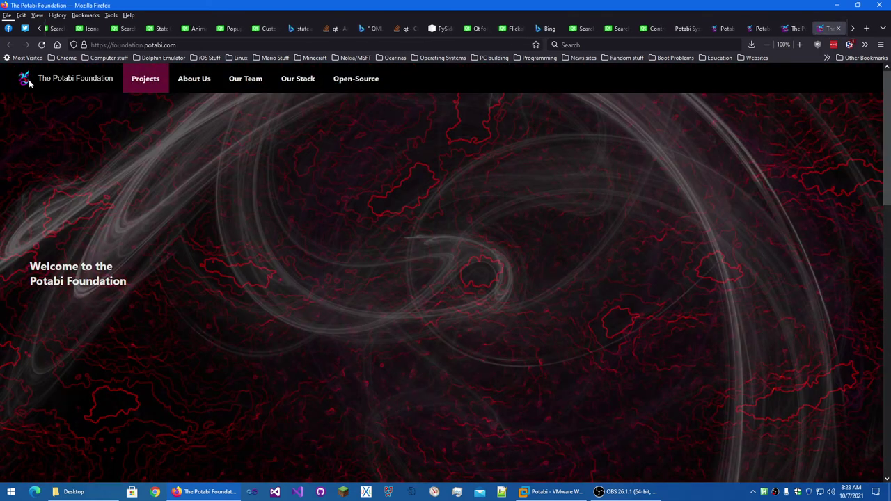
scroll(759, 111, "down", 5)
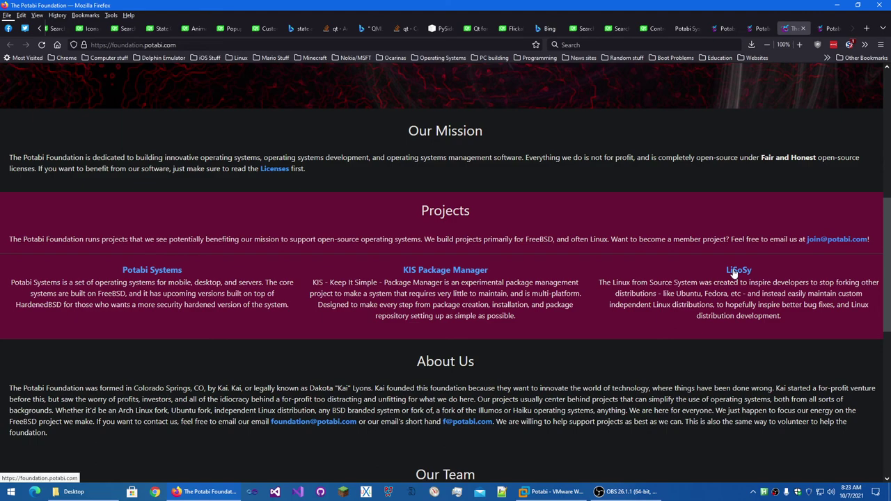
scroll(364, 305, "down", 3)
scroll(331, 279, "down", 5)
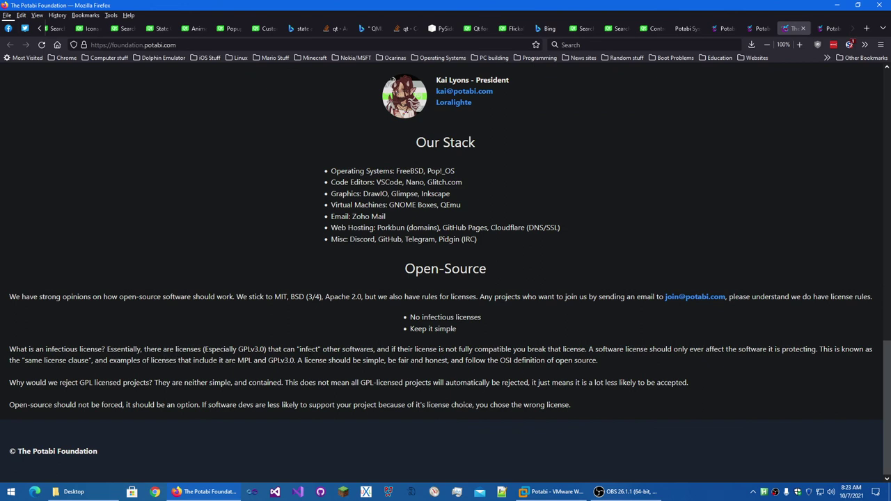
left_click_drag(308, 349, 535, 326)
left_click(639, 341)
key("Home")
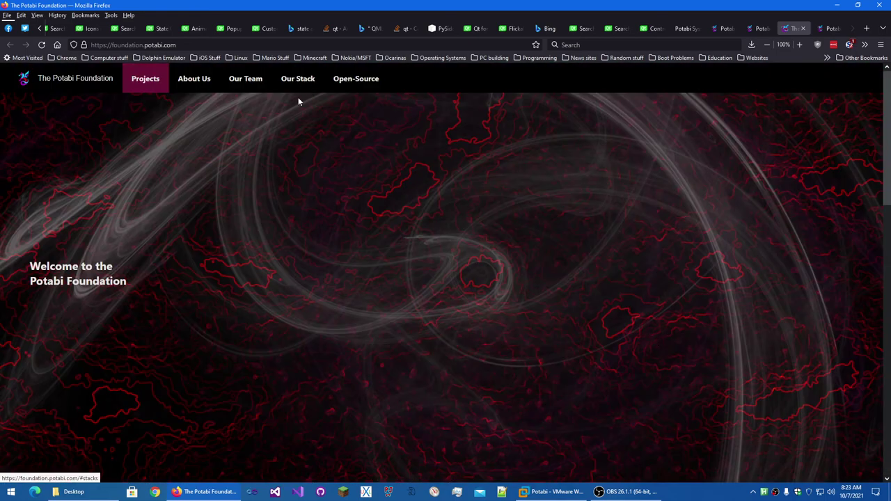
left_click(207, 79)
scroll(240, 95, "up", 5)
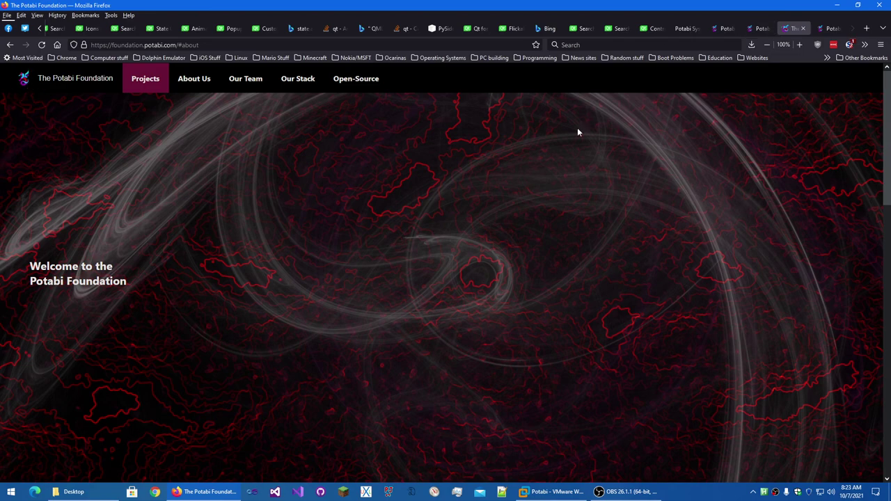
Close the Potabi Foundation website and wiki About tabs, landing on the Desktop B1.0A release page.
middle_click(792, 32)
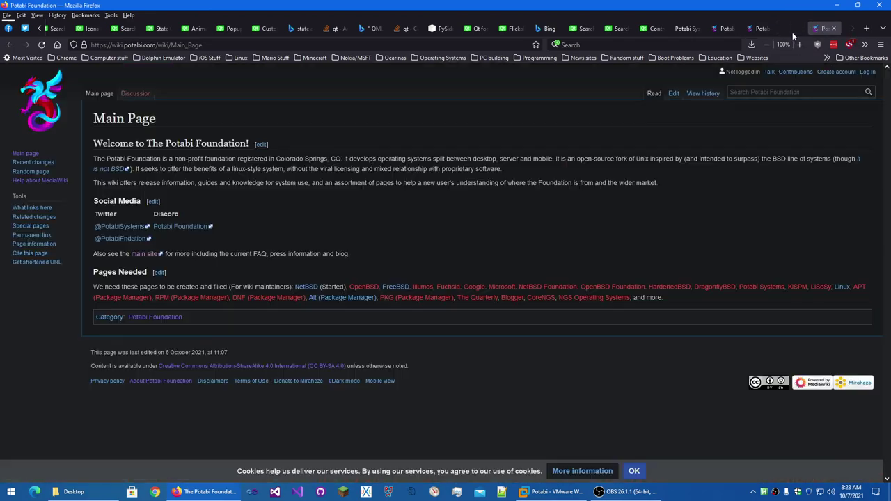
left_click(749, 29)
middle_click(750, 28)
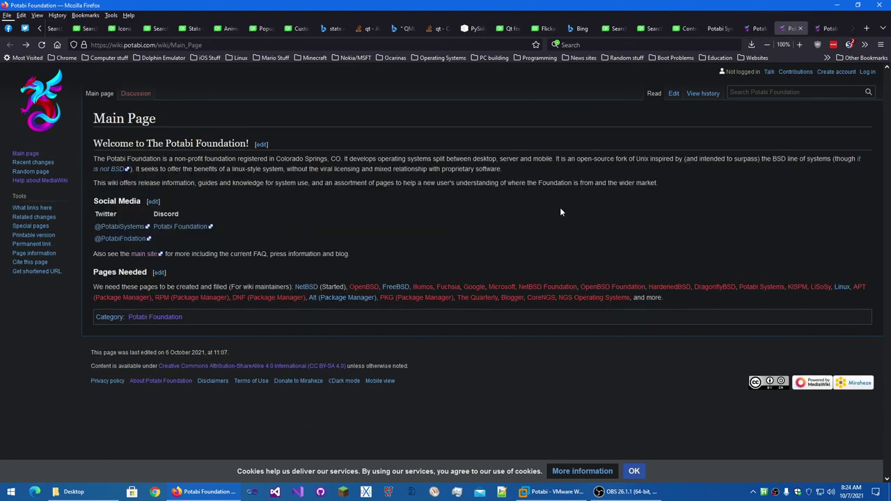
left_click(757, 30)
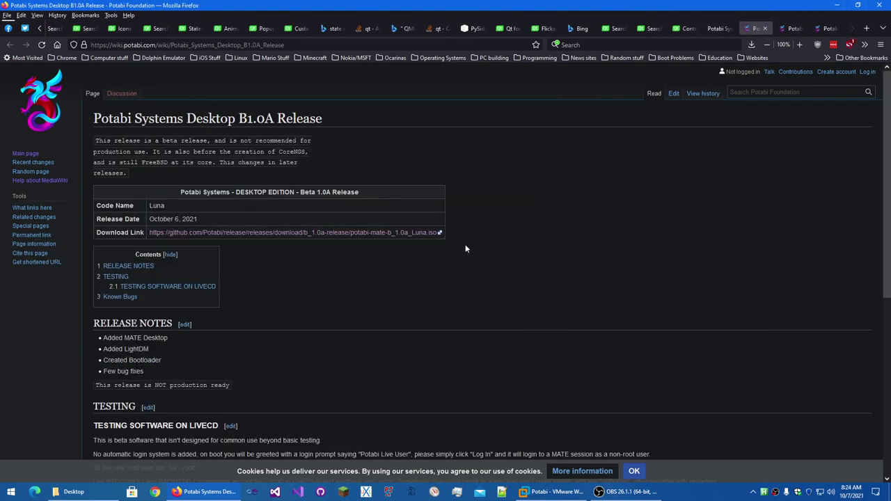
On potabi.com, view the FAQ page and return to the home page.
left_click(722, 31)
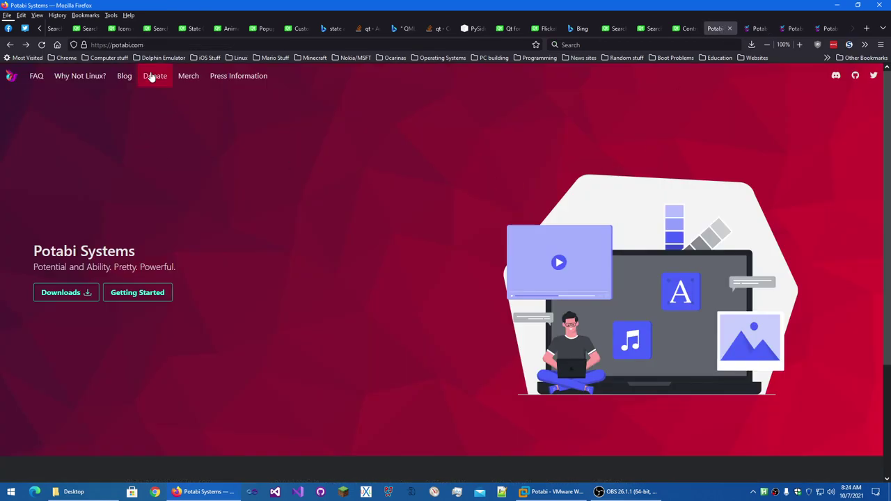
left_click(33, 78)
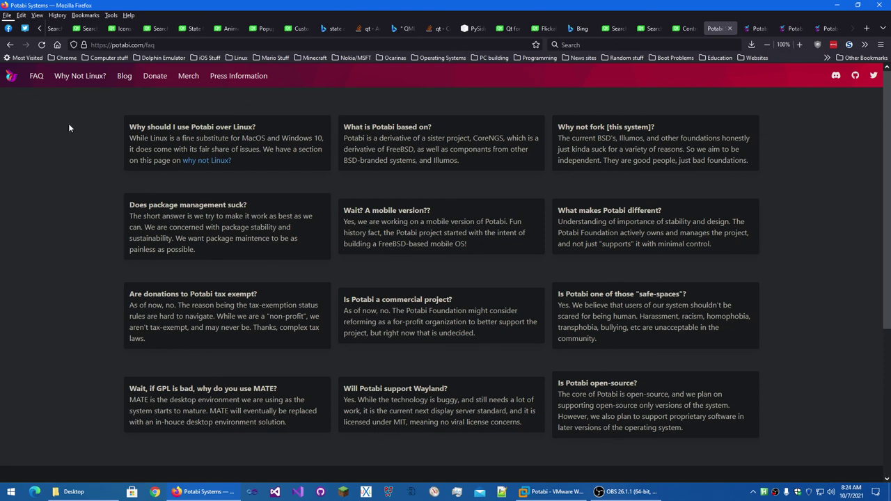
left_click(11, 73)
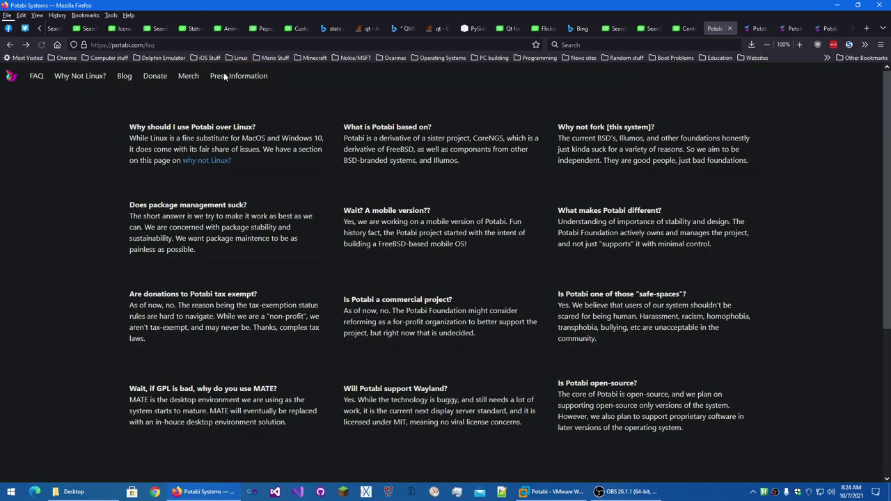
left_click(224, 74)
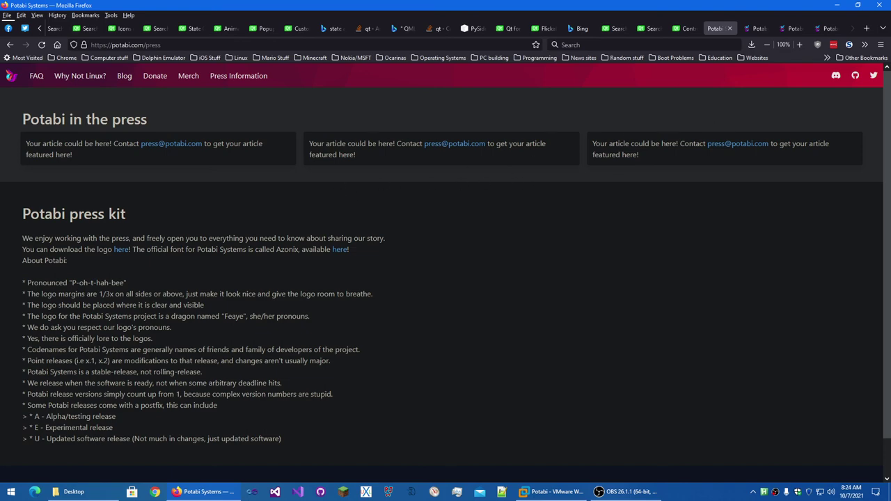
right_click(873, 75)
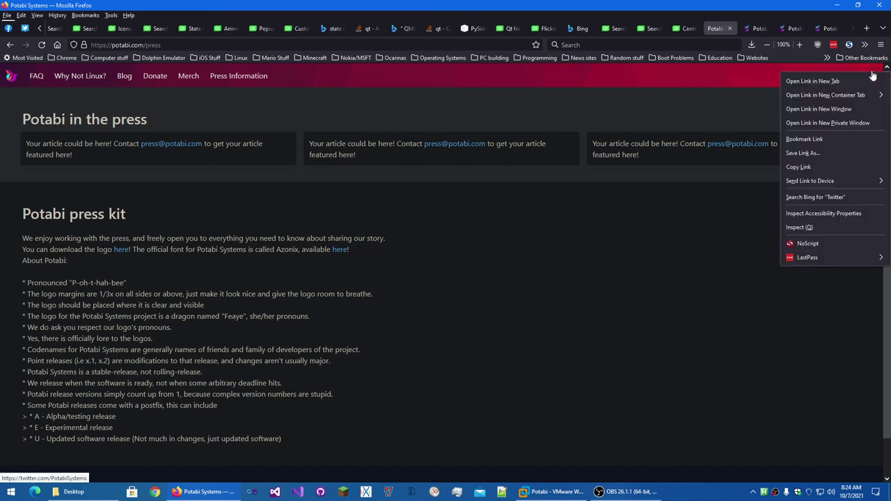
left_click(852, 123)
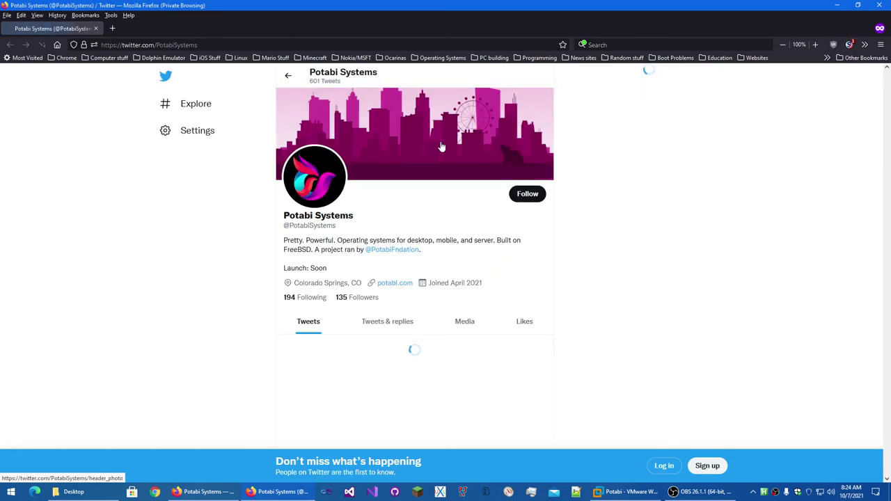
left_click(325, 179)
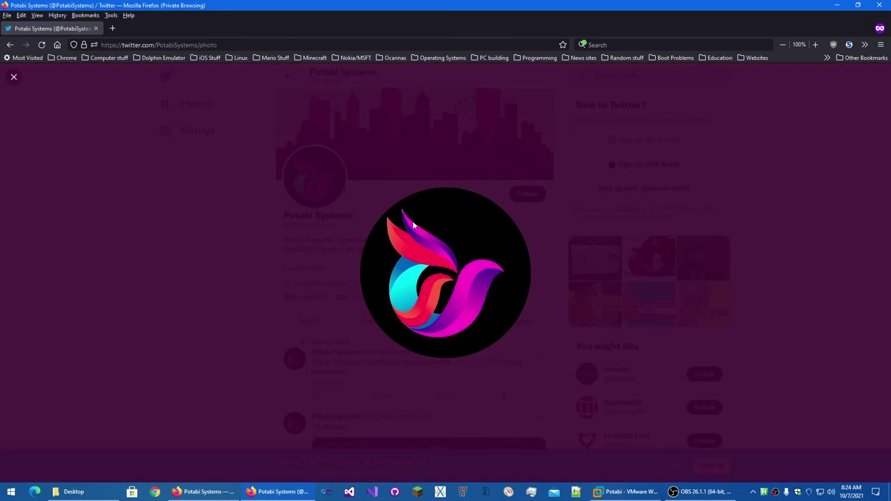
left_click(837, 5)
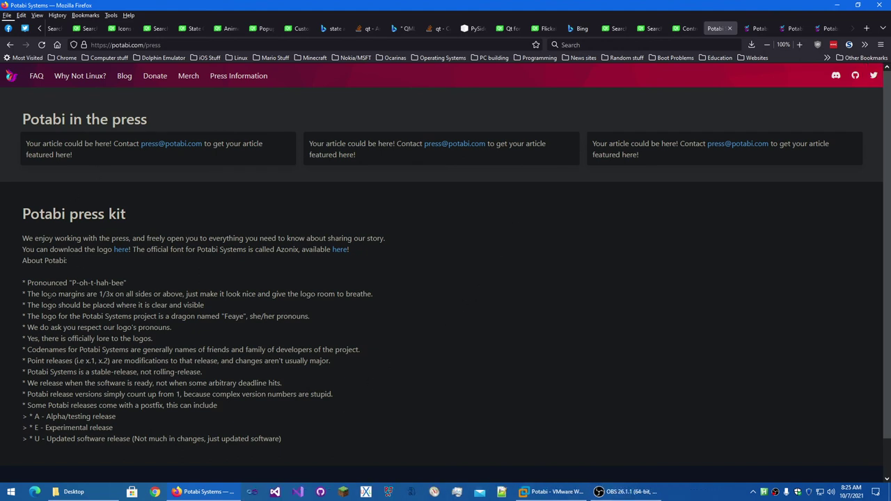
left_click_drag(46, 294, 211, 305)
left_click(225, 310)
left_click_drag(48, 327, 180, 332)
left_click(159, 334)
left_click_drag(39, 338, 141, 338)
left_click(183, 334)
left_click_drag(80, 349, 171, 350)
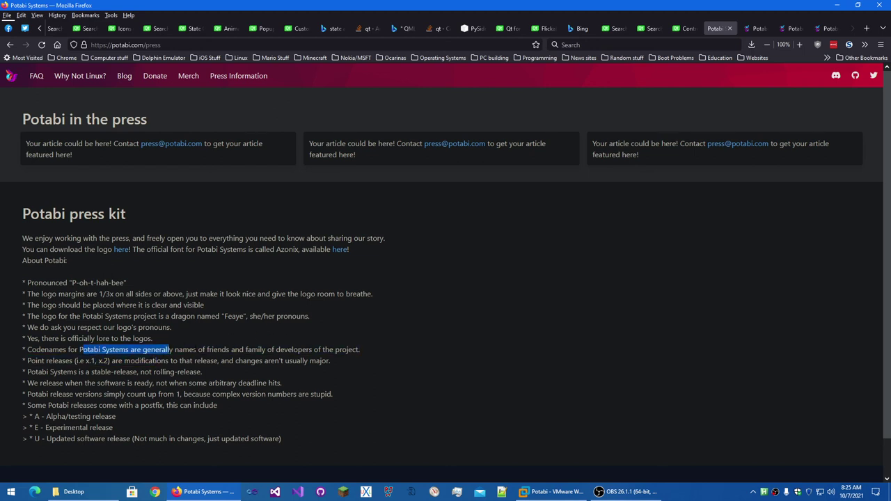
left_click(380, 349)
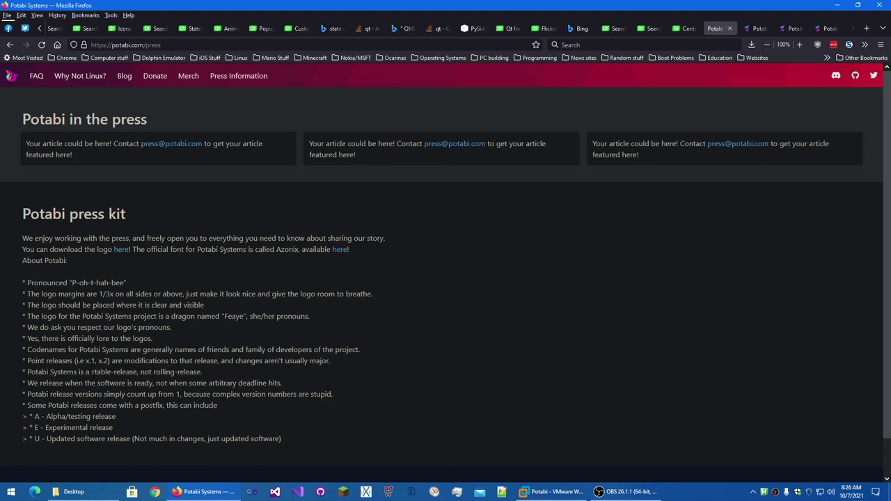
scroll(92, 371, "down", 1)
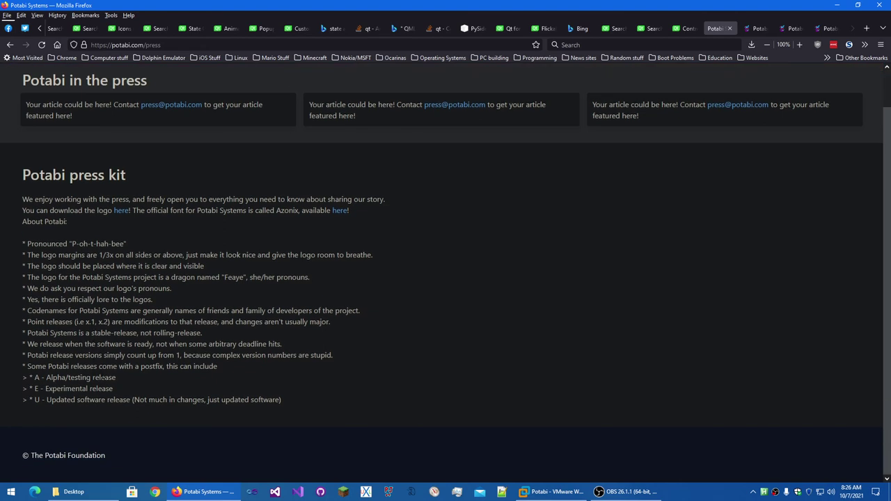
scroll(100, 377, "up", 1)
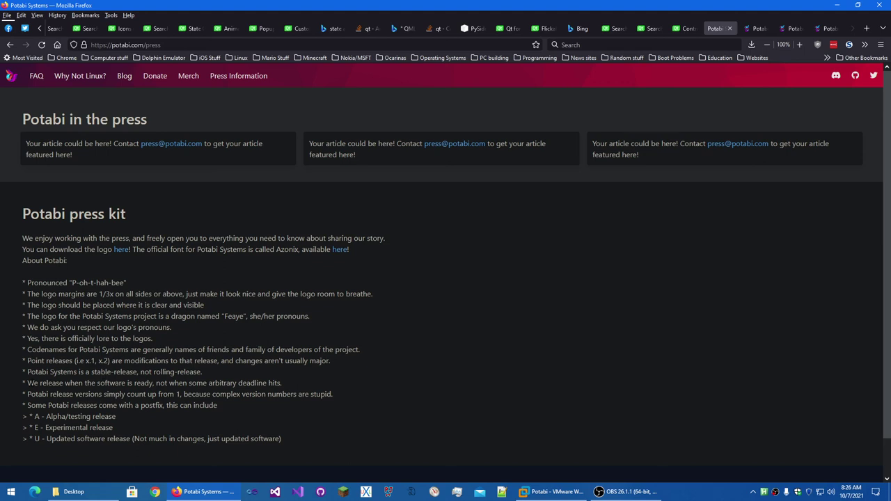
left_click_drag(28, 383, 291, 383)
left_click(291, 379)
scroll(237, 424, "down", 3)
scroll(264, 406, "up", 3)
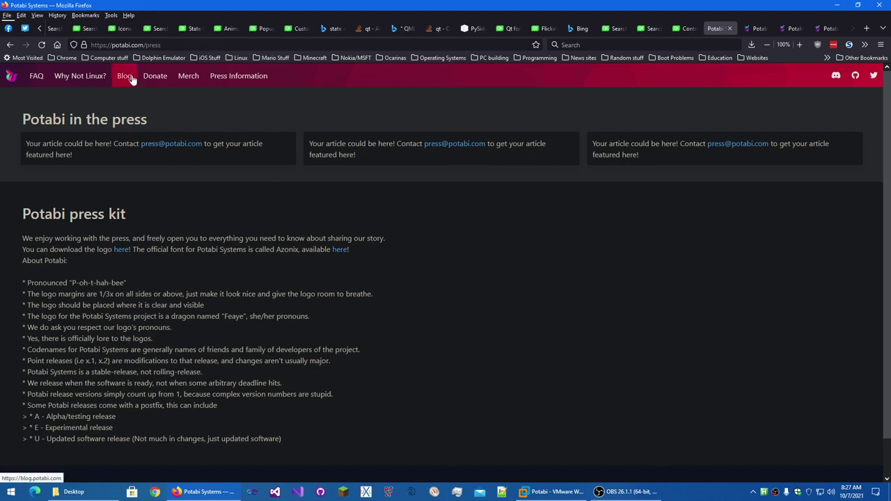
View the FAQ's Why Not Linux? section, then return to the potabi.com home page via the logo.
left_click(82, 79)
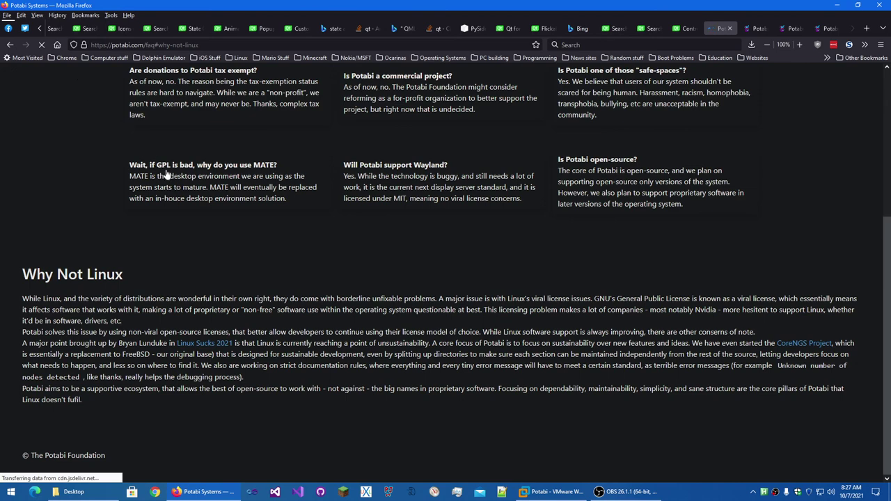
scroll(219, 203, "up", 5)
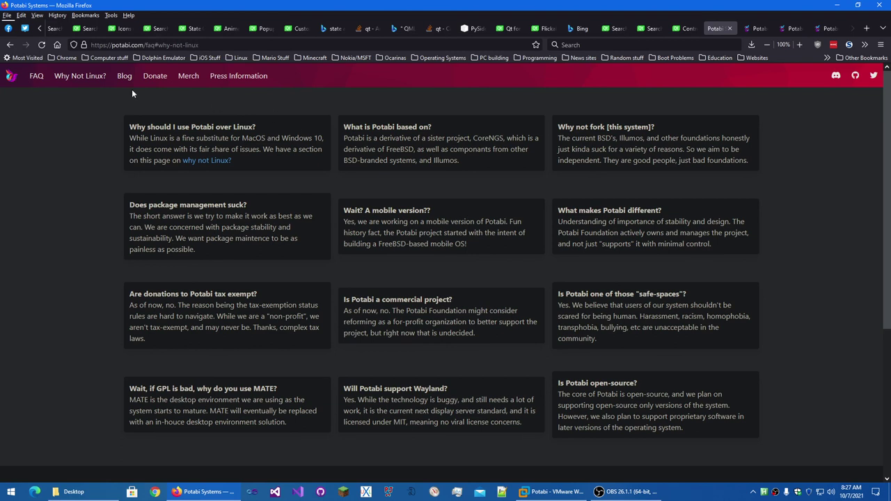
left_click(14, 77)
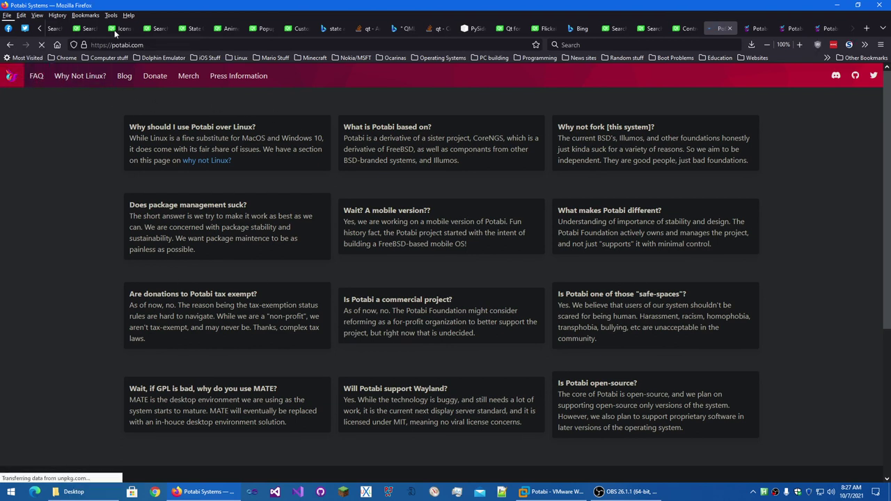